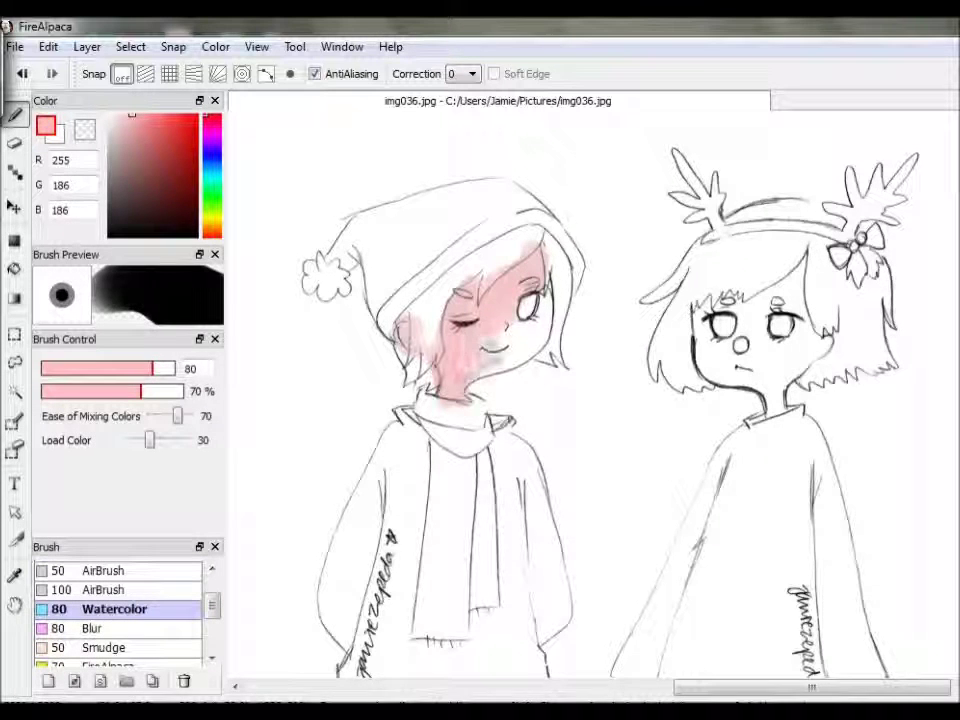
Step: Paint the skin of both characters and the hanging doll in pale pink, RGB 255, 186, 186, with the 80 px Watercolor brush
{"action": "left_click_drag", "start_coordinate": [545, 285], "coordinate": [510, 350]}
{"action": "mouse_move", "coordinate": [705, 335]}
{"action": "left_mouse_down"}
{"action": "mouse_move", "coordinate": [737, 293]}
{"action": "mouse_move", "coordinate": [782, 300]}
{"action": "mouse_move", "coordinate": [809, 333]}
{"action": "mouse_move", "coordinate": [730, 350]}
{"action": "mouse_move", "coordinate": [774, 393]}
{"action": "mouse_move", "coordinate": [757, 405]}
{"action": "mouse_move", "coordinate": [810, 335]}
{"action": "left_mouse_up"}
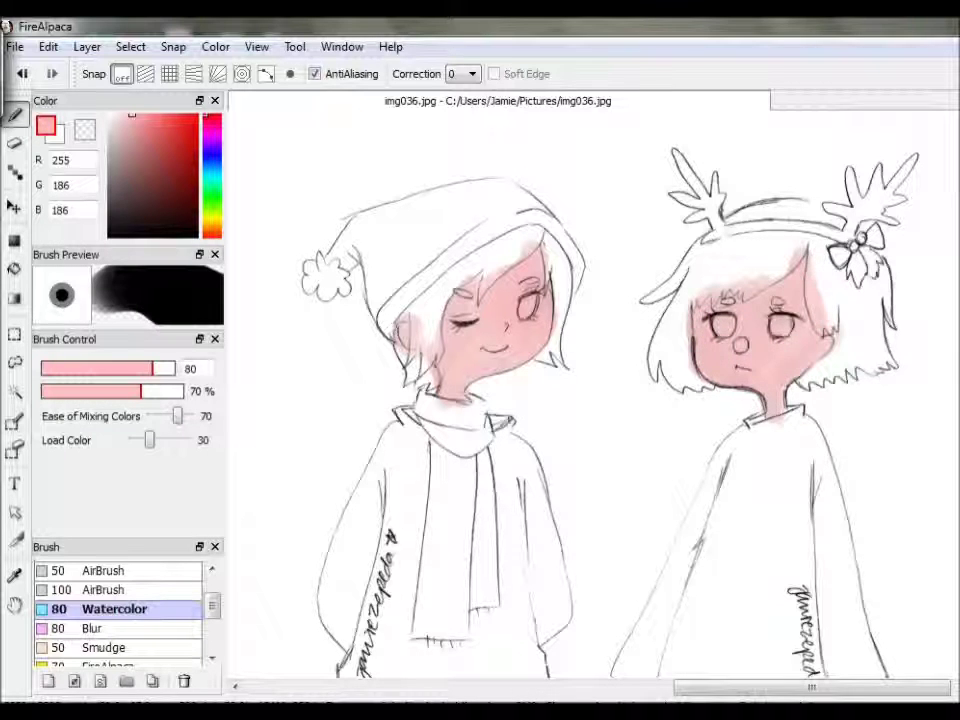
{"action": "scroll", "coordinate": [590, 390], "scroll_direction": "down", "scroll_amount": 5}
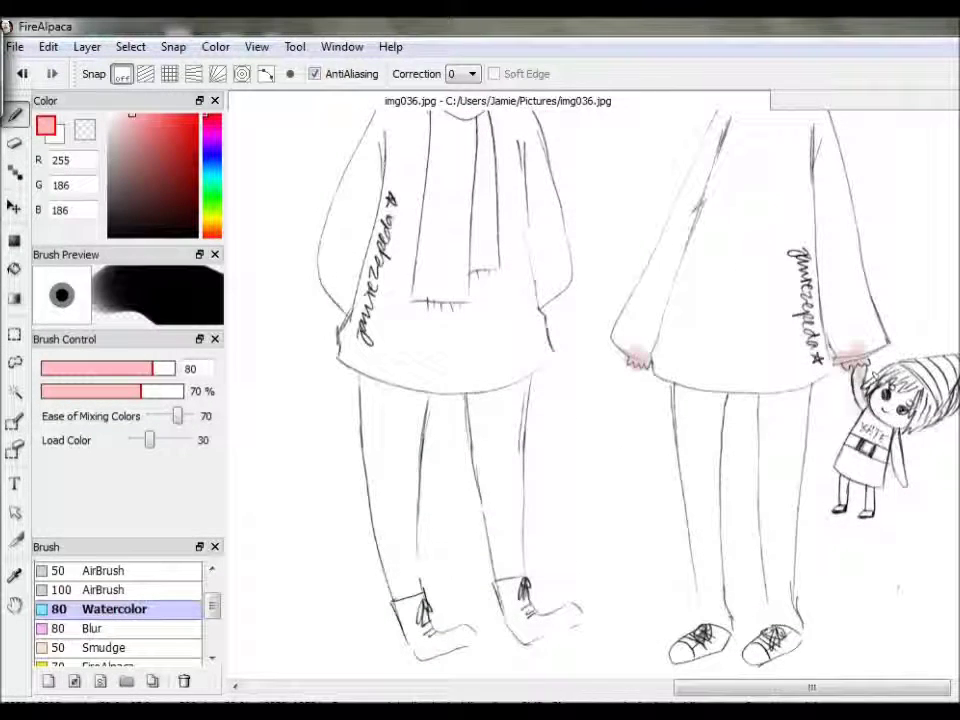
{"action": "left_click_drag", "start_coordinate": [855, 372], "coordinate": [893, 408]}
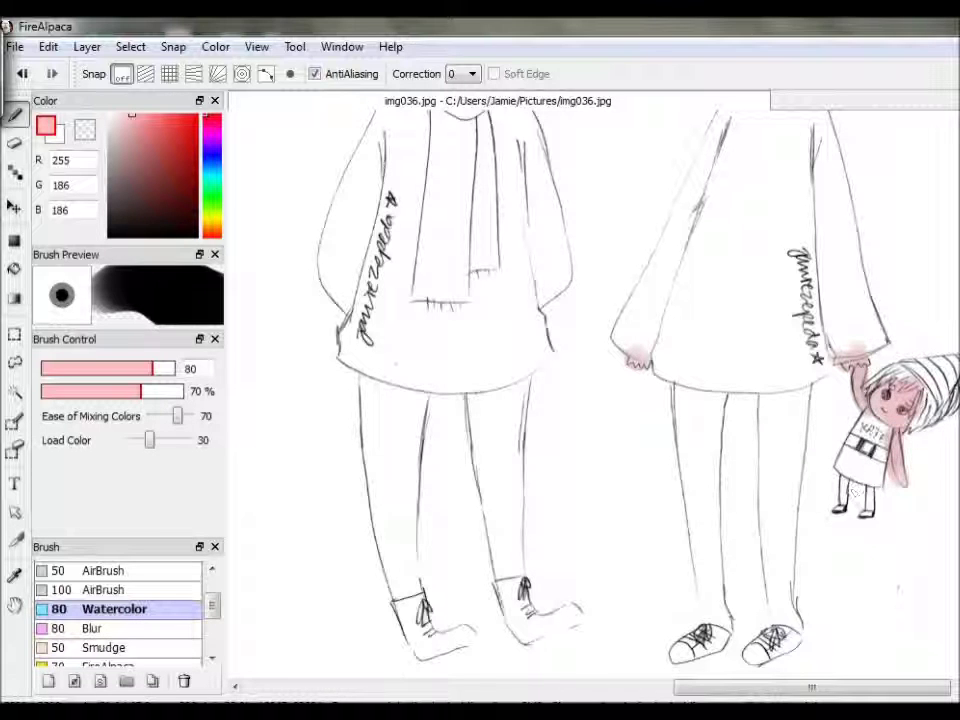
Step: Paint blush on both characters' cheeks in RGB 255, 132, 132 and redden the round nose of the antlered character
{"action": "scroll", "coordinate": [678, 359], "scroll_direction": "up", "scroll_amount": 5}
{"action": "left_click", "coordinate": [151, 115]}
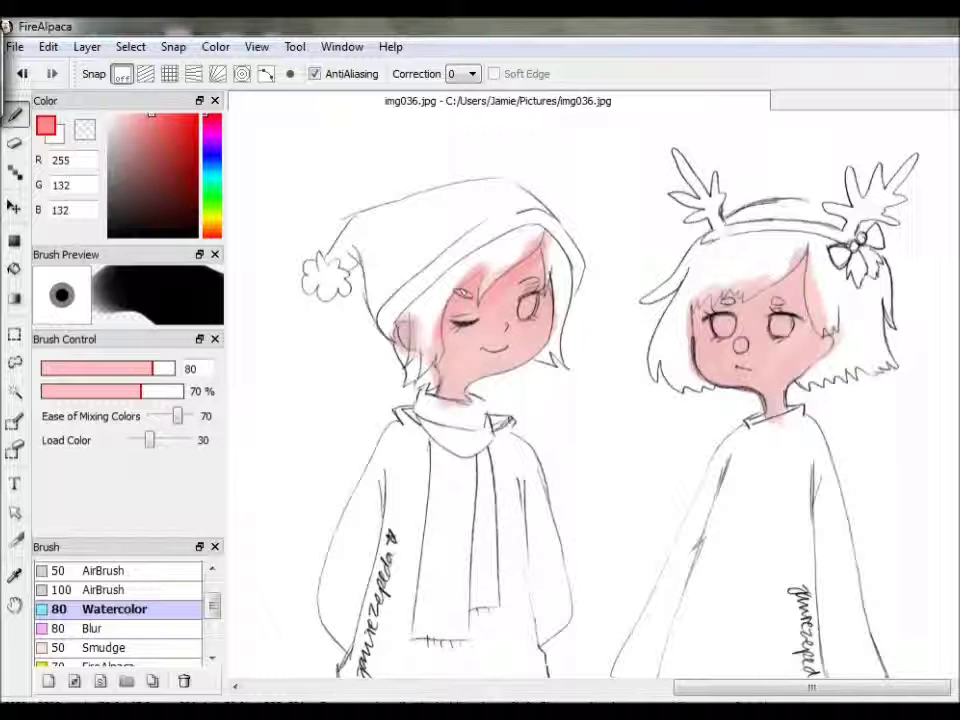
{"action": "left_click_drag", "start_coordinate": [730, 297], "coordinate": [775, 301]}
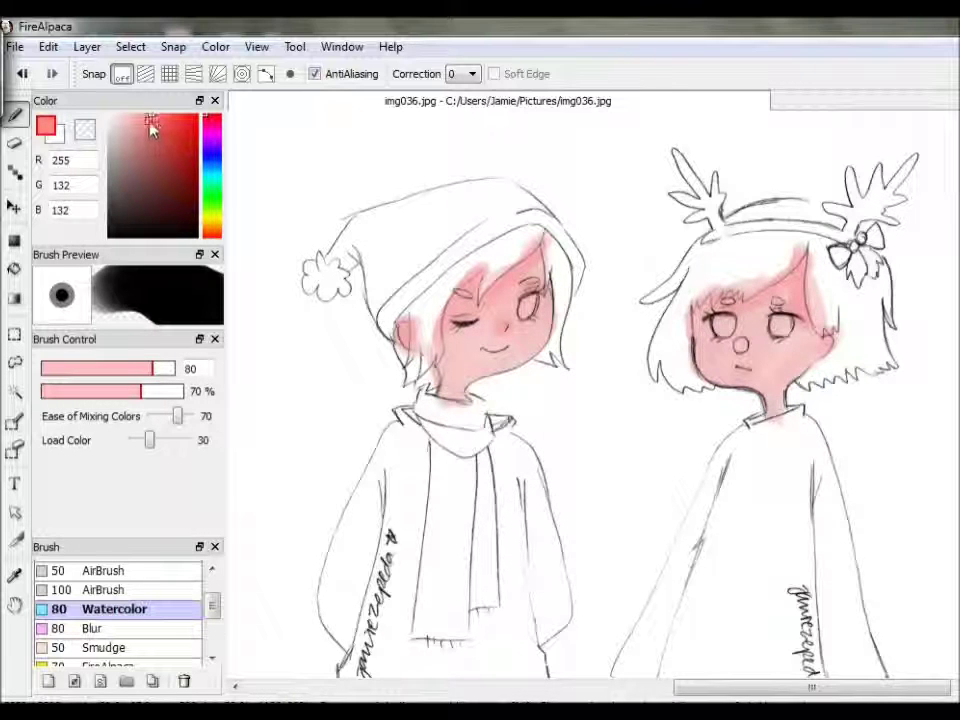
{"action": "left_click_drag", "start_coordinate": [535, 328], "coordinate": [547, 338]}
{"action": "left_click", "coordinate": [186, 117]}
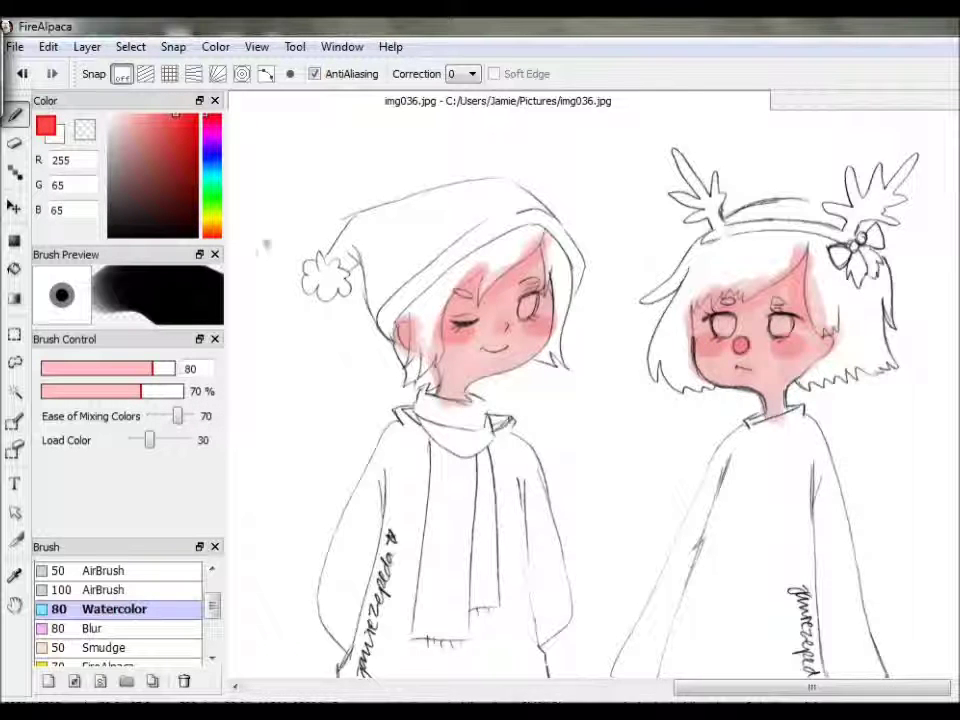
Step: Tint the doll's face with a stronger pink, RGB 255, 124, 124
{"action": "left_click", "coordinate": [212, 205]}
{"action": "left_click", "coordinate": [212, 180]}
{"action": "left_click", "coordinate": [212, 116]}
{"action": "left_click", "coordinate": [154, 116]}
{"action": "scroll", "coordinate": [590, 400], "scroll_direction": "down", "scroll_amount": 5}
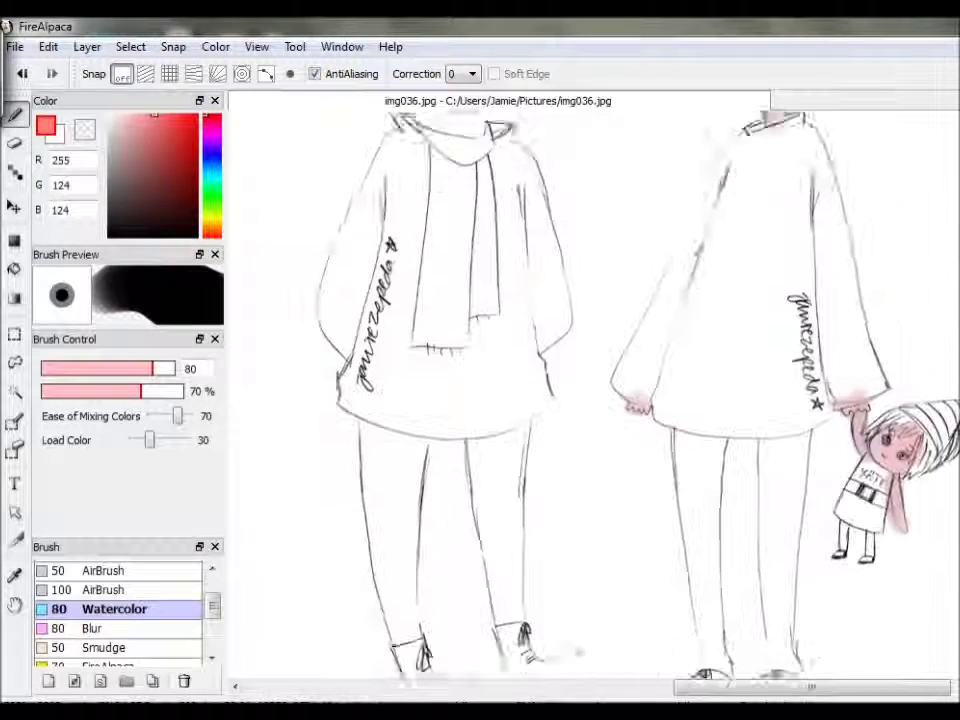
{"action": "scroll", "coordinate": [685, 290], "scroll_direction": "down", "scroll_amount": 2}
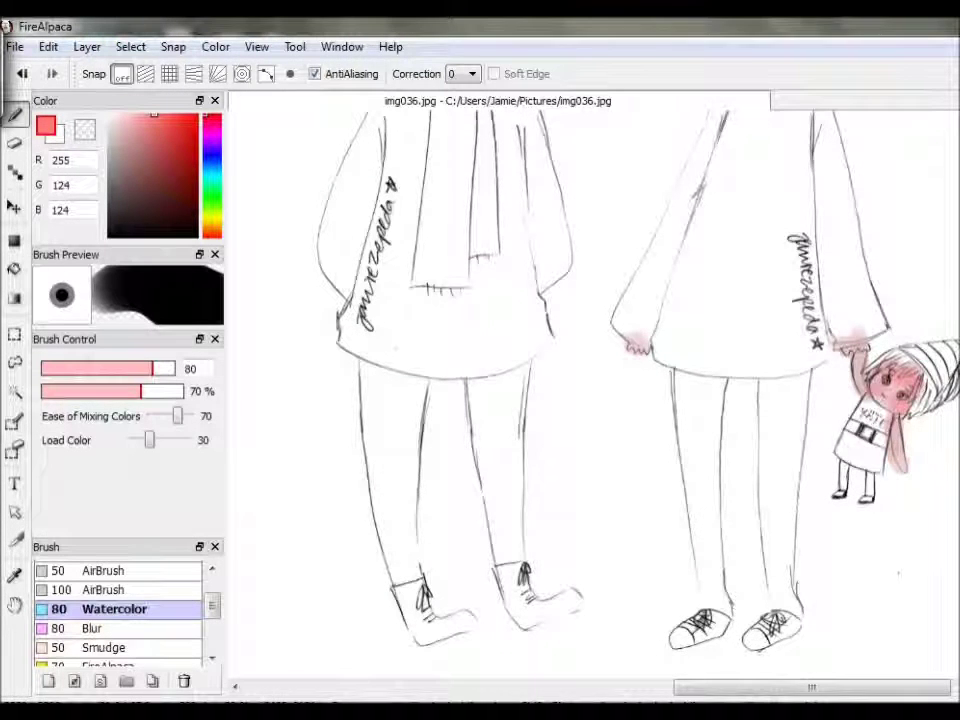
Step: Paint the winking character's hair and open eye in light teal, RGB 178, 234, 231
{"action": "scroll", "coordinate": [680, 310], "scroll_direction": "up", "scroll_amount": 12}
{"action": "left_click", "coordinate": [212, 177]}
{"action": "left_click", "coordinate": [135, 123]}
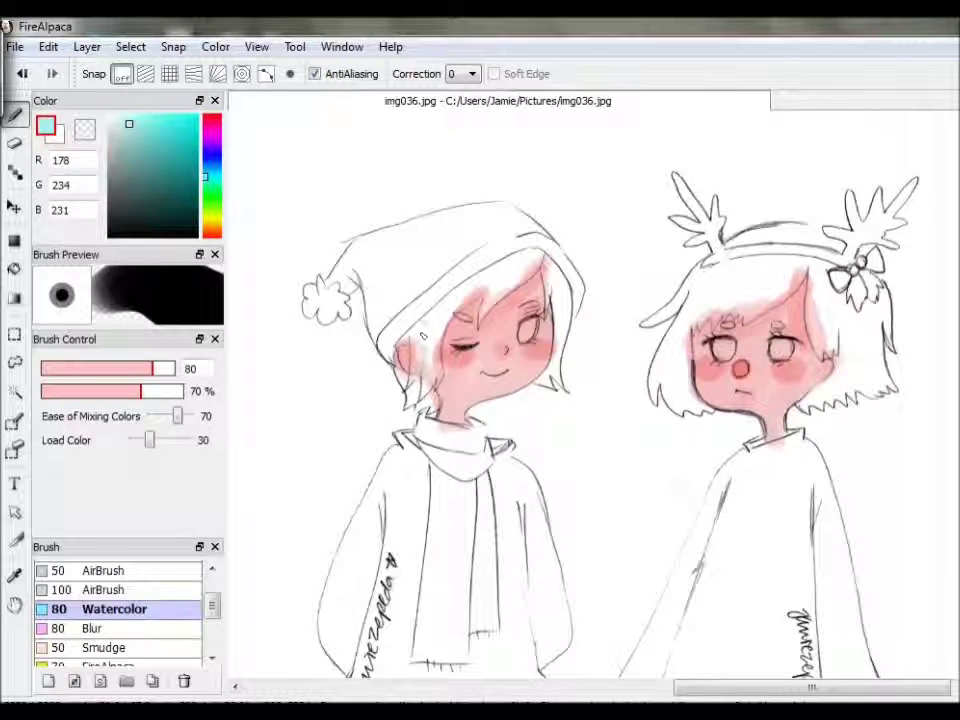
{"action": "left_click_drag", "start_coordinate": [420, 326], "coordinate": [410, 333]}
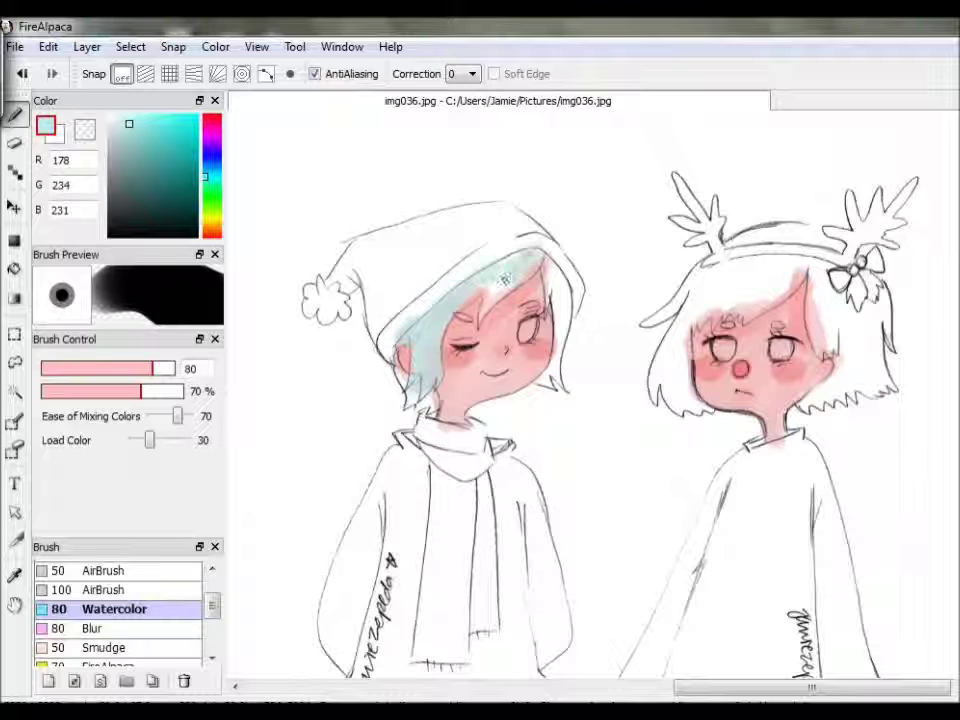
{"action": "left_click_drag", "start_coordinate": [488, 311], "coordinate": [484, 283]}
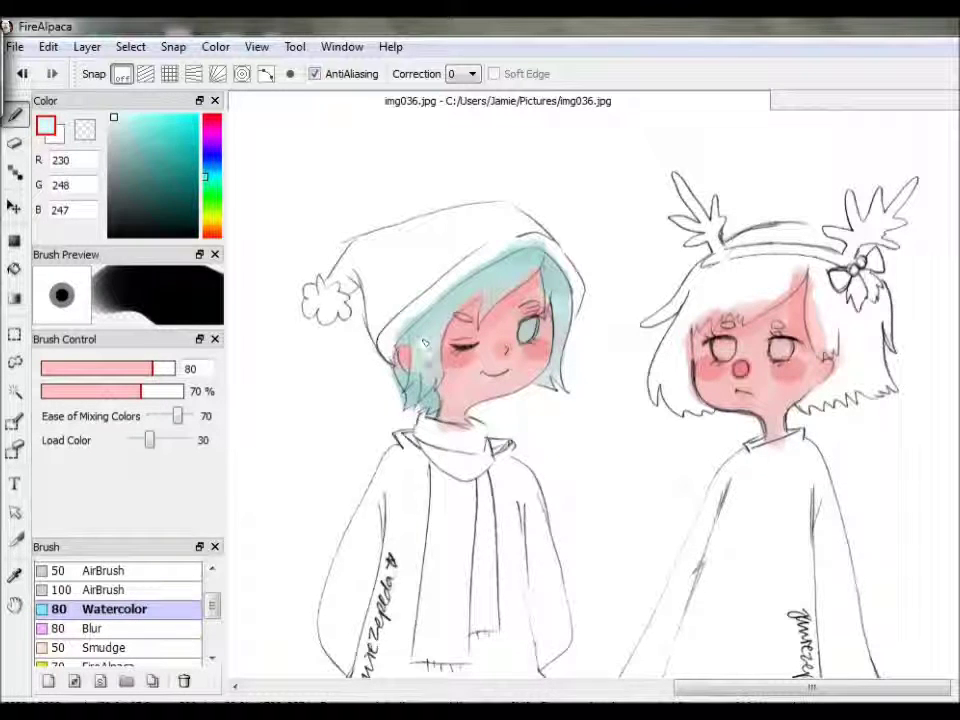
Step: Paint the winking character's eyebrows yellow, RGB 229, 232, 105
{"action": "left_click", "coordinate": [209, 220]}
{"action": "left_click", "coordinate": [156, 124]}
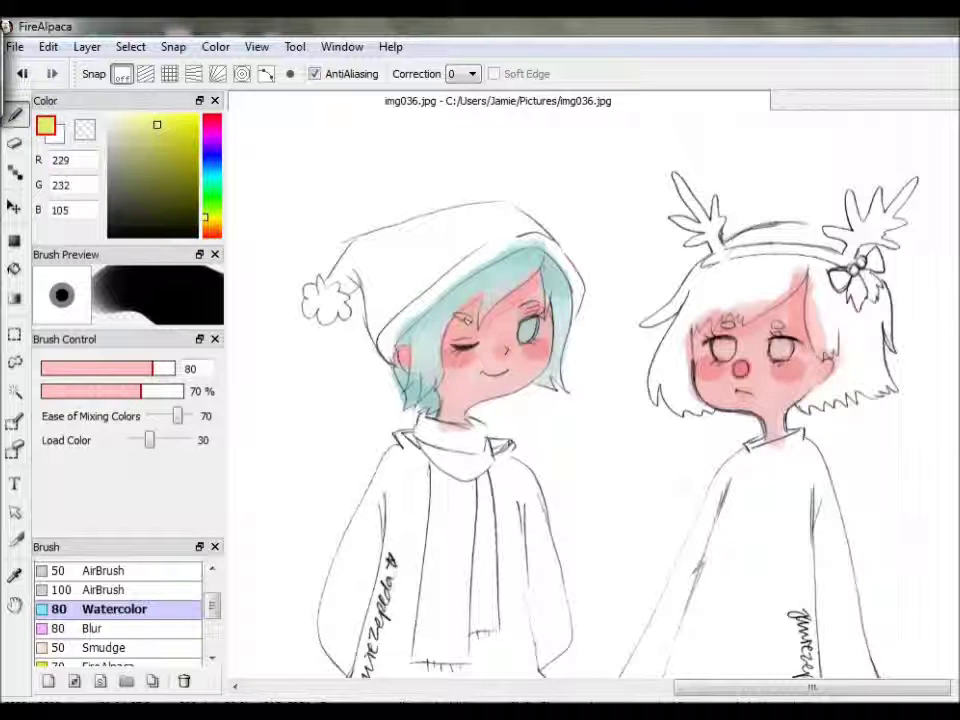
{"action": "left_click", "coordinate": [257, 46]}
{"action": "left_click", "coordinate": [279, 72]}
{"action": "left_click_drag", "start_coordinate": [722, 690], "coordinate": [692, 690]}
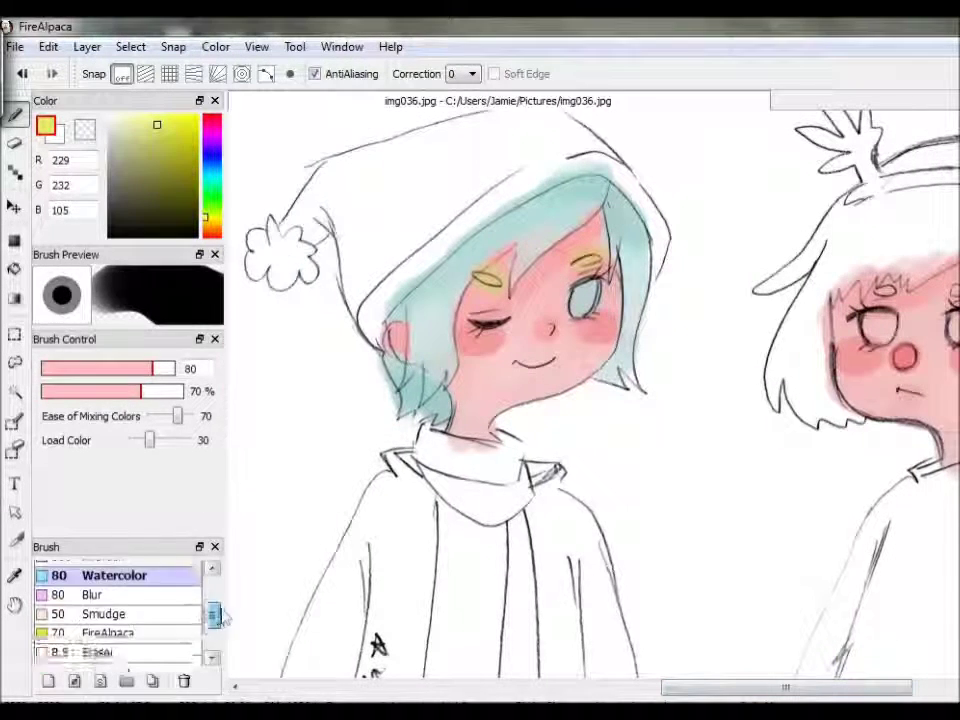
Step: Colour the iris of the winking character's open eye teal, RGB 99, 198, 204, with the Marker at size 22
{"action": "left_click_drag", "start_coordinate": [213, 605], "coordinate": [213, 633]}
{"action": "left_click", "coordinate": [100, 598]}
{"action": "left_click", "coordinate": [81, 368]}
{"action": "left_click", "coordinate": [206, 175]}
{"action": "left_click", "coordinate": [154, 138]}
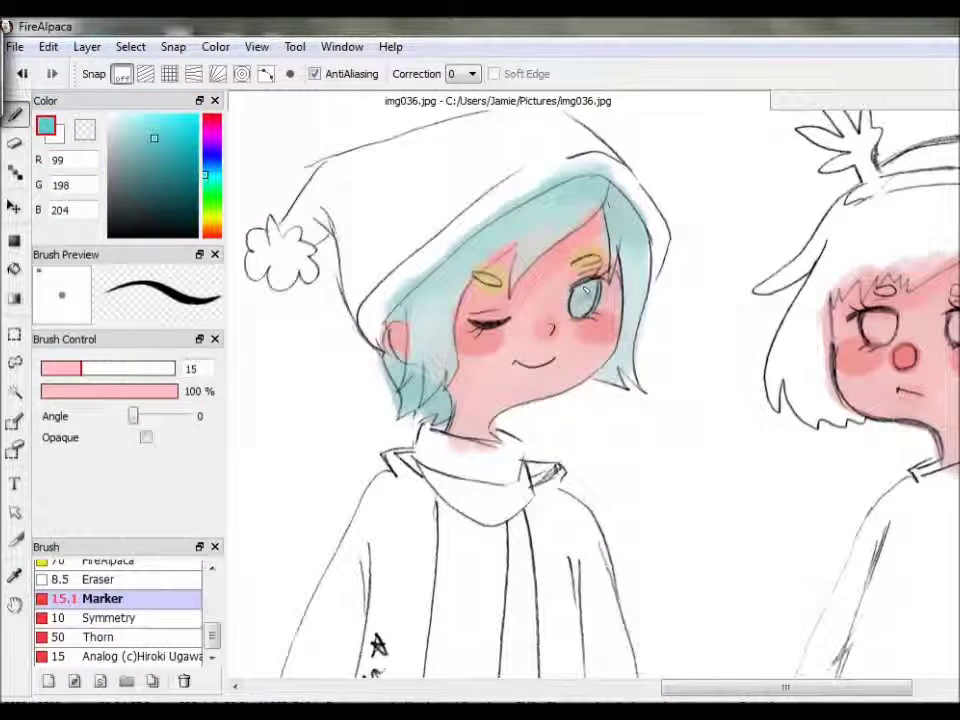
{"action": "left_click", "coordinate": [102, 368]}
{"action": "left_click_drag", "start_coordinate": [578, 290], "coordinate": [592, 298]}
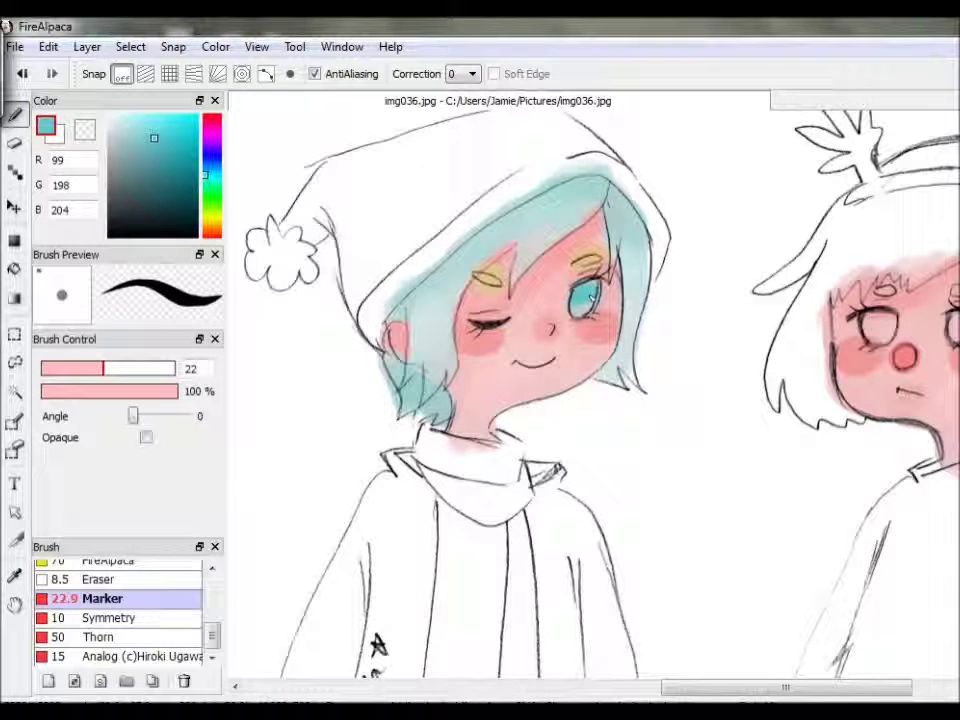
Step: Shade the iris in dark teal, RGB 41, 84, 87, with the 50 px AirBrush
{"action": "left_click", "coordinate": [154, 178]}
{"action": "left_click_drag", "start_coordinate": [213, 636], "coordinate": [213, 592]}
{"action": "left_click", "coordinate": [105, 616]}
{"action": "left_click_drag", "start_coordinate": [580, 303], "coordinate": [576, 310]}
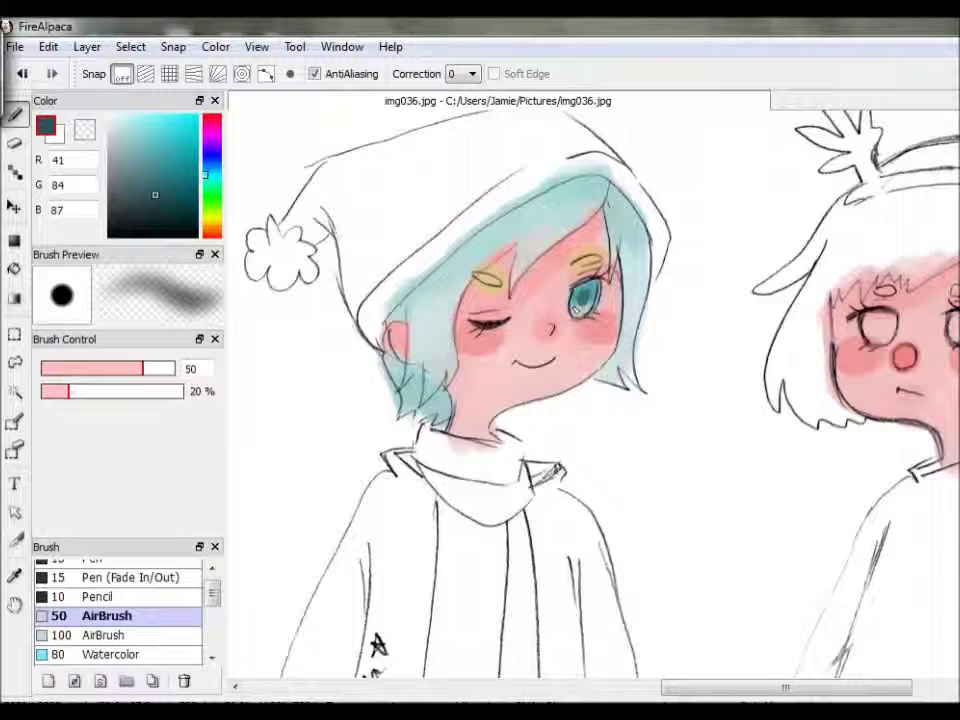
Step: Add highlights to the open eye with the Marker in near-white, RGB 224, 239, 240
{"action": "left_click", "coordinate": [435, 230], "text": "alt"}
{"action": "left_click", "coordinate": [113, 121]}
{"action": "scroll", "coordinate": [144, 598], "scroll_direction": "down", "scroll_amount": 3}
{"action": "left_click", "coordinate": [168, 625]}
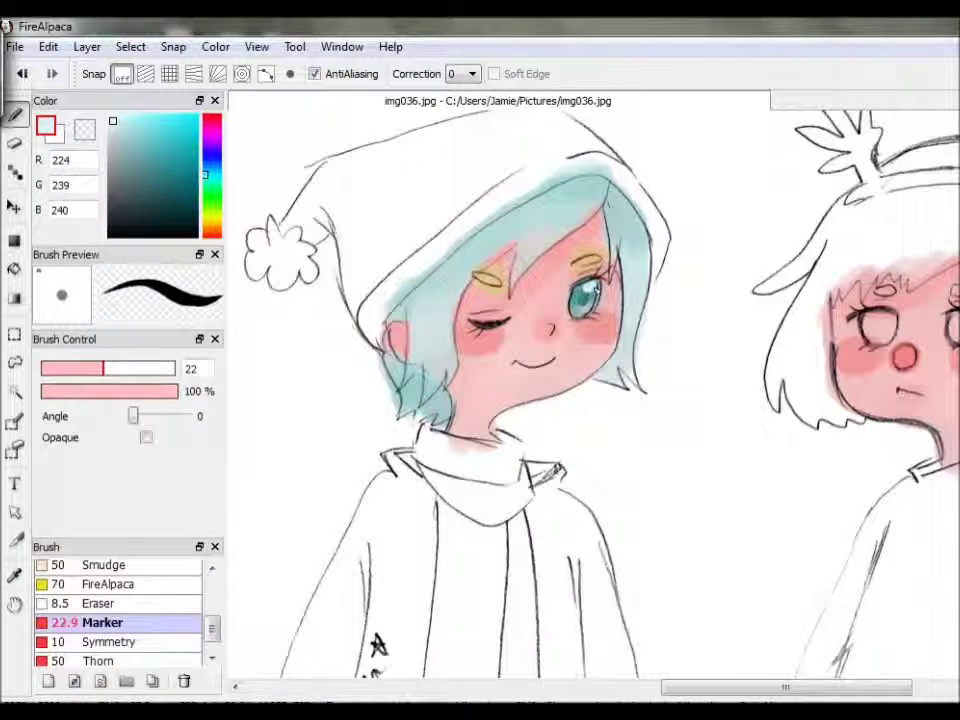
Step: Shade the winking character's teal hair under the hat brim and at the nape with the 50 px AirBrush, using darker teals such as RGB 88, 132, 135
{"action": "left_click", "coordinate": [138, 172]}
{"action": "scroll", "coordinate": [120, 610], "scroll_direction": "up", "scroll_amount": 3}
{"action": "left_click", "coordinate": [106, 574]}
{"action": "left_click_drag", "start_coordinate": [480, 232], "coordinate": [559, 188]}
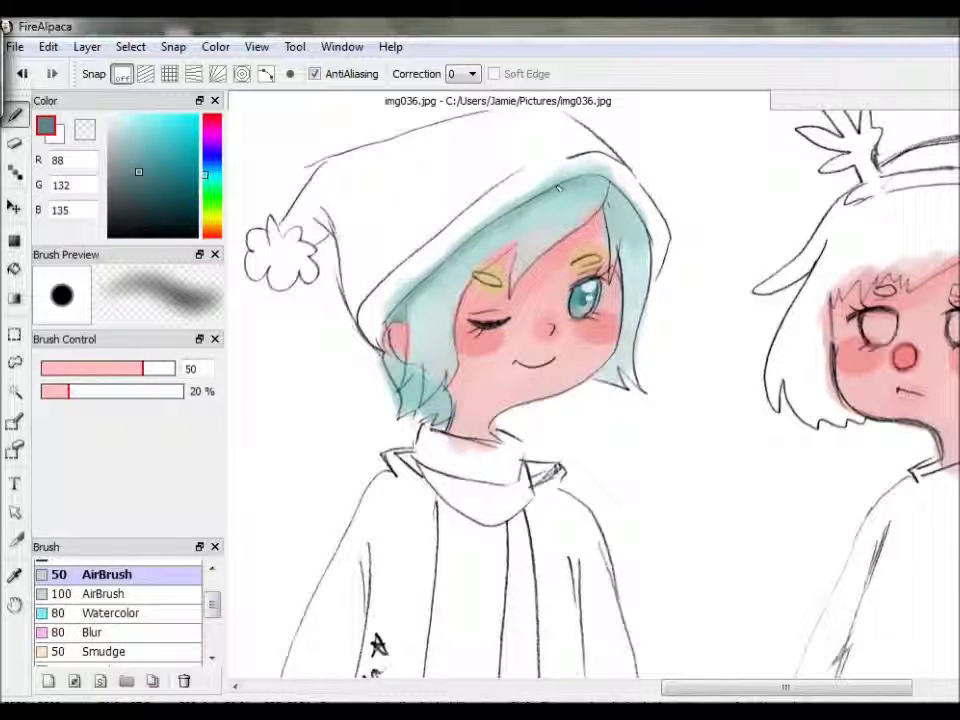
{"action": "left_click", "coordinate": [134, 143]}
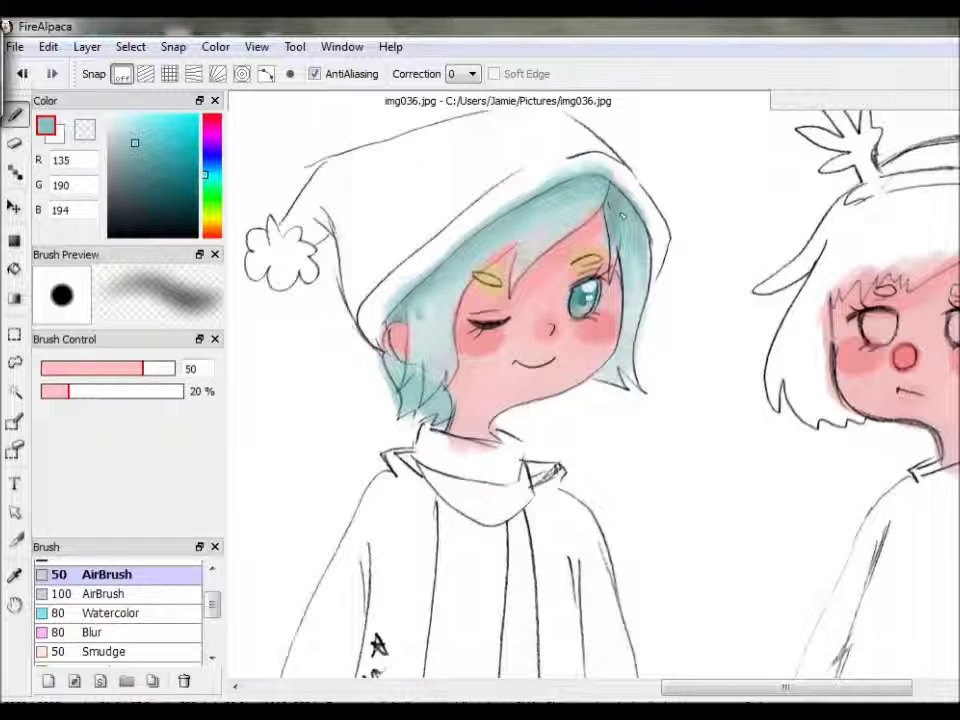
{"action": "left_click", "coordinate": [135, 167]}
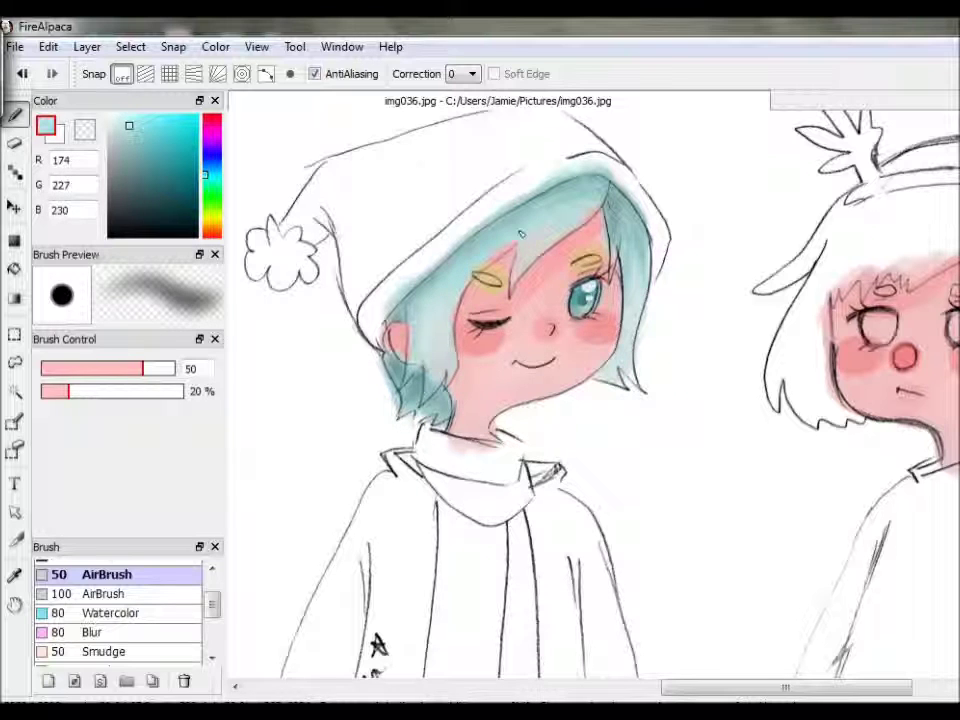
{"action": "scroll", "coordinate": [214, 602], "scroll_direction": "up", "scroll_amount": 1}
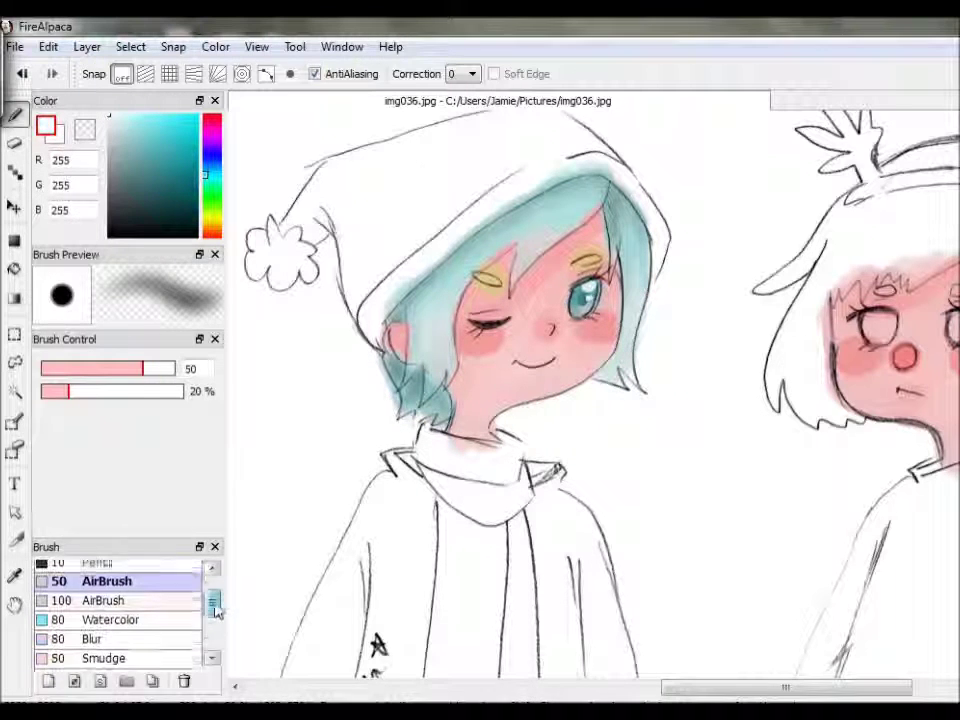
Step: Paint the body of the Santa hat red, RGB 255, 81, 81, with the 80 px Watercolor brush
{"action": "scroll", "coordinate": [214, 602], "scroll_direction": "down", "scroll_amount": 1}
{"action": "left_click", "coordinate": [110, 609]}
{"action": "left_click", "coordinate": [211, 117]}
{"action": "left_click", "coordinate": [170, 115]}
{"action": "mouse_move", "coordinate": [355, 255]}
{"action": "left_mouse_down"}
{"action": "mouse_move", "coordinate": [440, 180]}
{"action": "mouse_move", "coordinate": [420, 165]}
{"action": "mouse_move", "coordinate": [487, 175]}
{"action": "mouse_move", "coordinate": [545, 150]}
{"action": "mouse_move", "coordinate": [608, 153]}
{"action": "left_mouse_up"}
{"action": "scroll", "coordinate": [500, 170], "scroll_direction": "up", "scroll_amount": 2}
{"action": "mouse_move", "coordinate": [510, 200]}
{"action": "left_mouse_down"}
{"action": "mouse_move", "coordinate": [415, 255]}
{"action": "mouse_move", "coordinate": [433, 221]}
{"action": "mouse_move", "coordinate": [325, 330]}
{"action": "mouse_move", "coordinate": [374, 253]}
{"action": "mouse_move", "coordinate": [420, 270]}
{"action": "mouse_move", "coordinate": [362, 300]}
{"action": "mouse_move", "coordinate": [440, 282]}
{"action": "mouse_move", "coordinate": [385, 310]}
{"action": "left_mouse_up"}
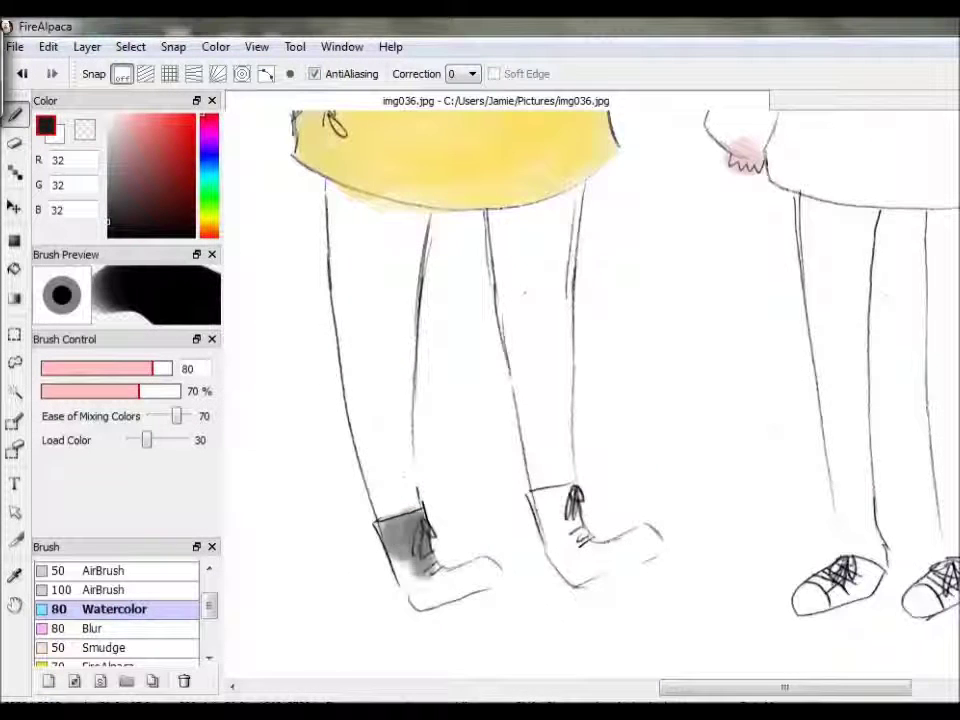
Step: Paint both of the winking character's boots dark grey, RGB 32, 32, 32, with the Watercolor brush
{"action": "mouse_move", "coordinate": [400, 540]}
{"action": "left_mouse_down"}
{"action": "mouse_move", "coordinate": [440, 575]}
{"action": "mouse_move", "coordinate": [485, 565]}
{"action": "mouse_move", "coordinate": [470, 590]}
{"action": "left_mouse_up"}
{"action": "mouse_move", "coordinate": [545, 505]}
{"action": "left_mouse_down"}
{"action": "mouse_move", "coordinate": [552, 538]}
{"action": "mouse_move", "coordinate": [597, 553]}
{"action": "mouse_move", "coordinate": [639, 543]}
{"action": "mouse_move", "coordinate": [577, 572]}
{"action": "left_mouse_up"}
{"action": "scroll", "coordinate": [590, 390], "scroll_direction": "up", "scroll_amount": 2}
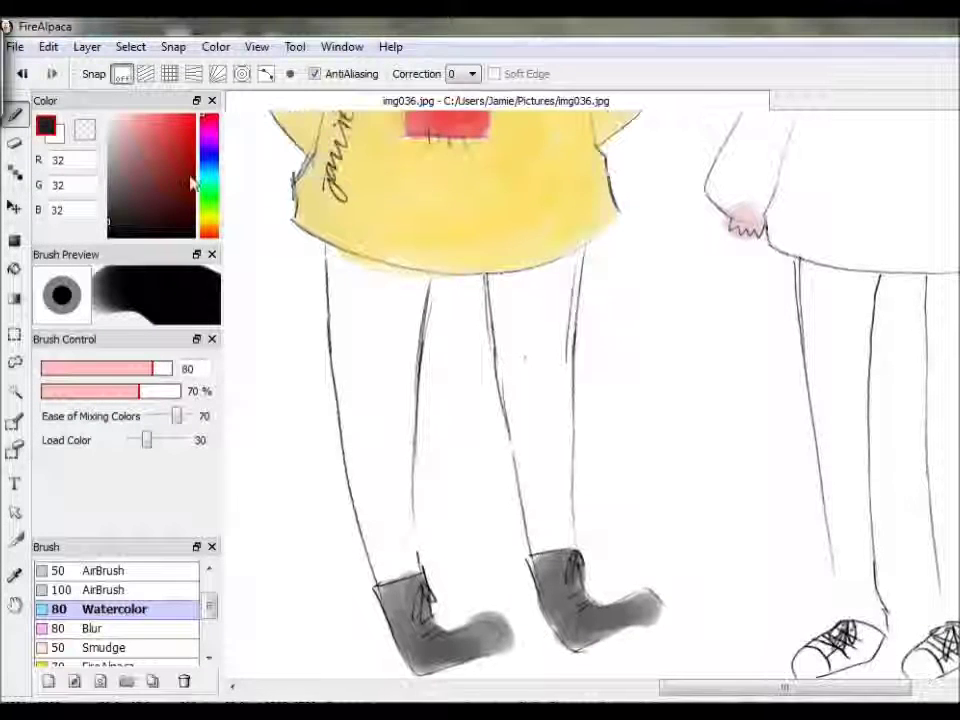
Step: Paint both of the winking character's legs pale blue-grey between the boots and the sweater hem
{"action": "left_click", "coordinate": [127, 135]}
{"action": "mouse_move", "coordinate": [385, 540]}
{"action": "left_mouse_down"}
{"action": "mouse_move", "coordinate": [345, 290]}
{"action": "mouse_move", "coordinate": [380, 330]}
{"action": "mouse_move", "coordinate": [385, 290]}
{"action": "mouse_move", "coordinate": [388, 508]}
{"action": "left_mouse_up"}
{"action": "mouse_move", "coordinate": [515, 355]}
{"action": "left_mouse_down"}
{"action": "mouse_move", "coordinate": [531, 497]}
{"action": "mouse_move", "coordinate": [522, 443]}
{"action": "mouse_move", "coordinate": [540, 300]}
{"action": "mouse_move", "coordinate": [553, 317]}
{"action": "mouse_move", "coordinate": [566, 274]}
{"action": "mouse_move", "coordinate": [524, 355]}
{"action": "left_mouse_up"}
{"action": "mouse_move", "coordinate": [388, 280]}
{"action": "left_mouse_down"}
{"action": "mouse_move", "coordinate": [348, 269]}
{"action": "mouse_move", "coordinate": [516, 285]}
{"action": "left_mouse_up"}
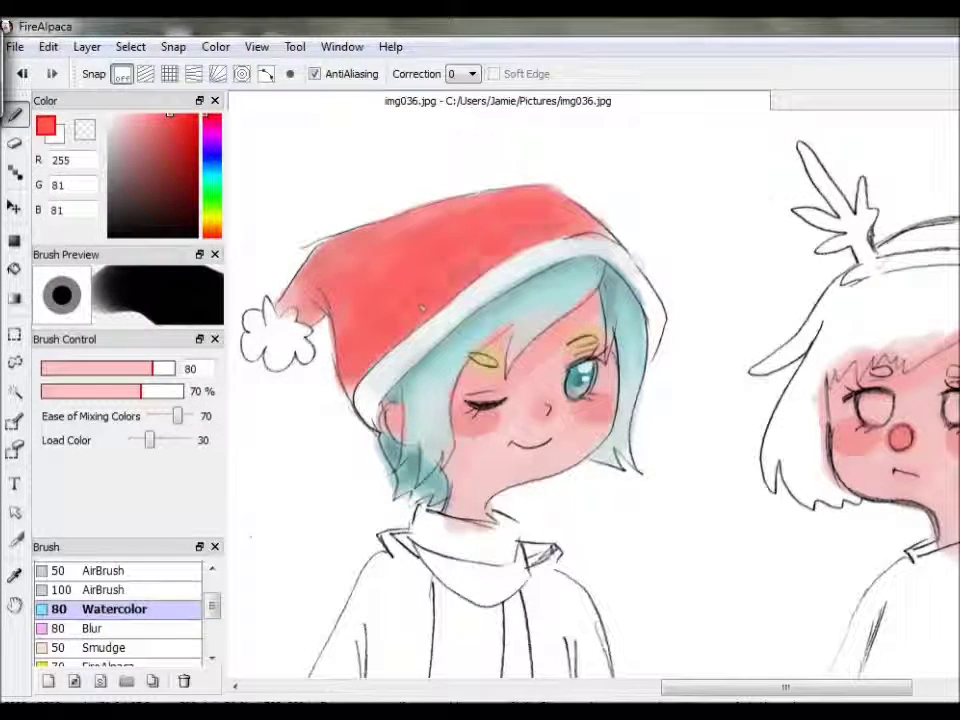
Step: Deepen the Santa hat with a second layer of red, RGB 252, 77, 77, and paint the scarf red
{"action": "left_click", "coordinate": [443, 283]}
{"action": "left_click", "coordinate": [171, 116]}
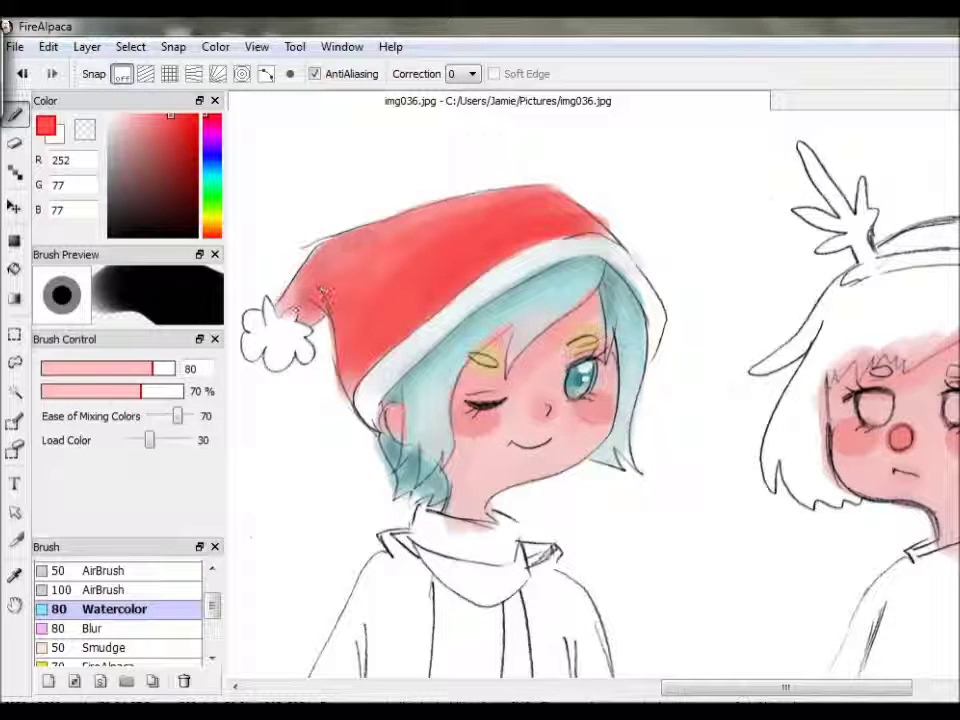
{"action": "scroll", "coordinate": [310, 265], "scroll_direction": "down", "scroll_amount": 5}
{"action": "left_click", "coordinate": [179, 116]}
{"action": "mouse_move", "coordinate": [432, 520]}
{"action": "left_mouse_down"}
{"action": "mouse_move", "coordinate": [430, 545]}
{"action": "mouse_move", "coordinate": [465, 470]}
{"action": "mouse_move", "coordinate": [450, 290]}
{"action": "mouse_move", "coordinate": [465, 235]}
{"action": "mouse_move", "coordinate": [500, 240]}
{"action": "mouse_move", "coordinate": [480, 285]}
{"action": "left_mouse_up"}
{"action": "mouse_move", "coordinate": [515, 340]}
{"action": "left_mouse_down"}
{"action": "mouse_move", "coordinate": [520, 530]}
{"action": "mouse_move", "coordinate": [510, 320]}
{"action": "mouse_move", "coordinate": [520, 250]}
{"action": "left_mouse_up"}
Step: Paint the winking character's sweater, sleeves and hem yellow, RGB 255, 225, 86, around the red scarf
{"action": "left_click", "coordinate": [211, 222]}
{"action": "left_click", "coordinate": [193, 123]}
{"action": "mouse_move", "coordinate": [405, 560]}
{"action": "left_mouse_down"}
{"action": "mouse_move", "coordinate": [408, 330]}
{"action": "mouse_move", "coordinate": [418, 303]}
{"action": "left_mouse_up"}
{"action": "mouse_move", "coordinate": [398, 252]}
{"action": "left_mouse_down"}
{"action": "mouse_move", "coordinate": [350, 330]}
{"action": "mouse_move", "coordinate": [320, 470]}
{"action": "mouse_move", "coordinate": [290, 530]}
{"action": "mouse_move", "coordinate": [368, 376]}
{"action": "mouse_move", "coordinate": [270, 440]}
{"action": "mouse_move", "coordinate": [405, 240]}
{"action": "left_mouse_up"}
{"action": "left_click", "coordinate": [48, 46]}
{"action": "left_click", "coordinate": [81, 69]}
{"action": "mouse_move", "coordinate": [540, 265]}
{"action": "left_mouse_down"}
{"action": "mouse_move", "coordinate": [585, 400]}
{"action": "mouse_move", "coordinate": [565, 560]}
{"action": "mouse_move", "coordinate": [630, 590]}
{"action": "left_mouse_up"}
{"action": "scroll", "coordinate": [590, 400], "scroll_direction": "down", "scroll_amount": 5}
{"action": "mouse_move", "coordinate": [390, 340]}
{"action": "left_mouse_down"}
{"action": "mouse_move", "coordinate": [330, 380]}
{"action": "mouse_move", "coordinate": [480, 420]}
{"action": "mouse_move", "coordinate": [340, 425]}
{"action": "mouse_move", "coordinate": [580, 380]}
{"action": "mouse_move", "coordinate": [430, 390]}
{"action": "mouse_move", "coordinate": [560, 360]}
{"action": "mouse_move", "coordinate": [500, 350]}
{"action": "mouse_move", "coordinate": [586, 363]}
{"action": "left_mouse_up"}
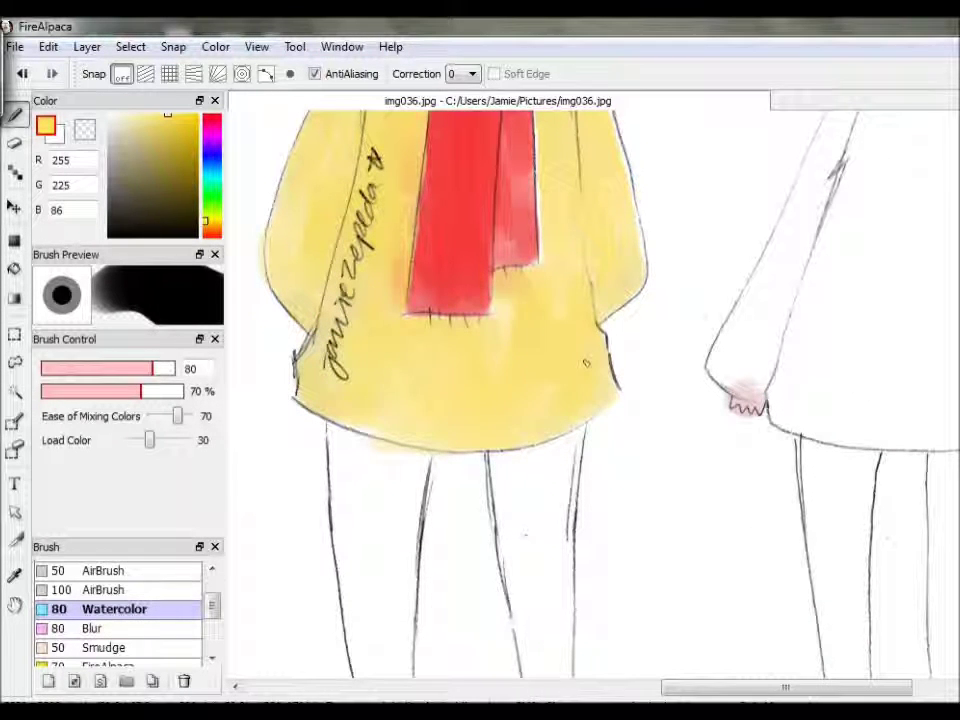
{"action": "scroll", "coordinate": [586, 363], "scroll_direction": "down", "scroll_amount": 5}
{"action": "left_click", "coordinate": [167, 161]}
{"action": "left_click", "coordinate": [210, 122]}
{"action": "left_click", "coordinate": [169, 116]}
{"action": "mouse_move", "coordinate": [395, 545]}
{"action": "left_mouse_down"}
{"action": "mouse_move", "coordinate": [405, 595]}
{"action": "mouse_move", "coordinate": [440, 610]}
{"action": "mouse_move", "coordinate": [476, 598]}
{"action": "left_mouse_up"}
{"action": "left_click", "coordinate": [47, 46]}
{"action": "left_click", "coordinate": [60, 68]}
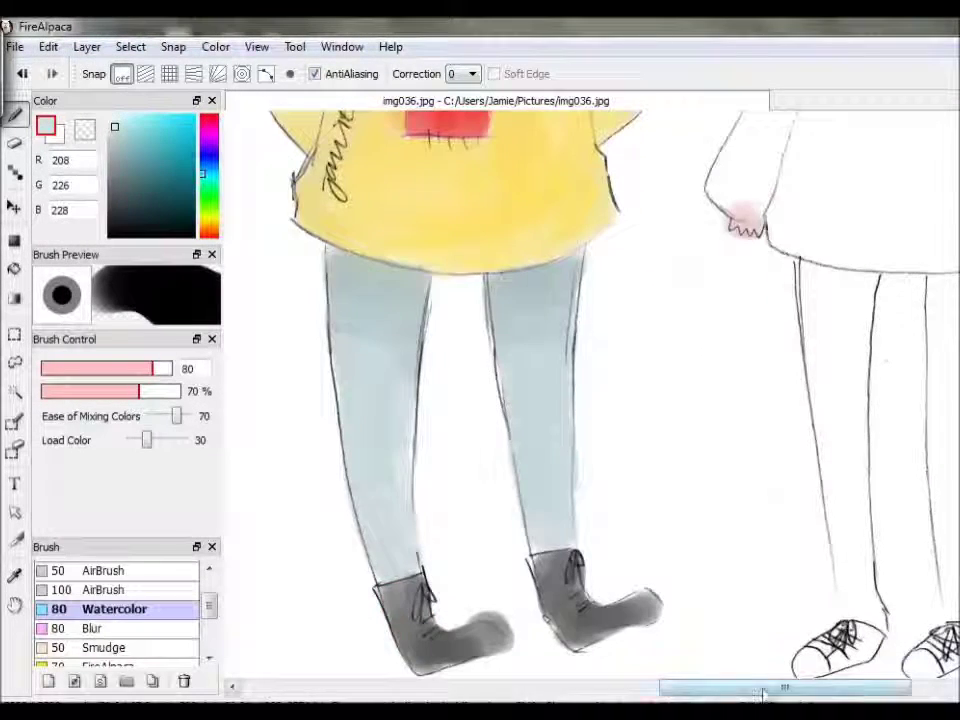
Step: Paint the antlered character's hair and eyebrows orange, RGB 255, 148, 86
{"action": "left_click_drag", "start_coordinate": [767, 692], "coordinate": [847, 690]}
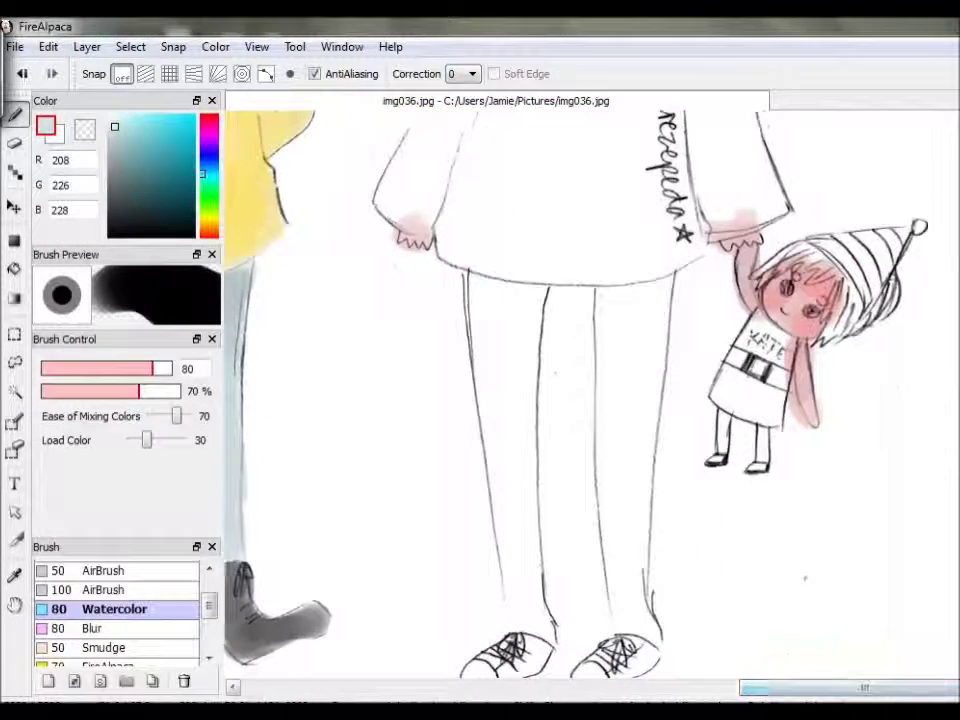
{"action": "scroll", "coordinate": [590, 390], "scroll_direction": "up", "scroll_amount": 5}
{"action": "left_click", "coordinate": [209, 230]}
{"action": "left_click", "coordinate": [168, 112]}
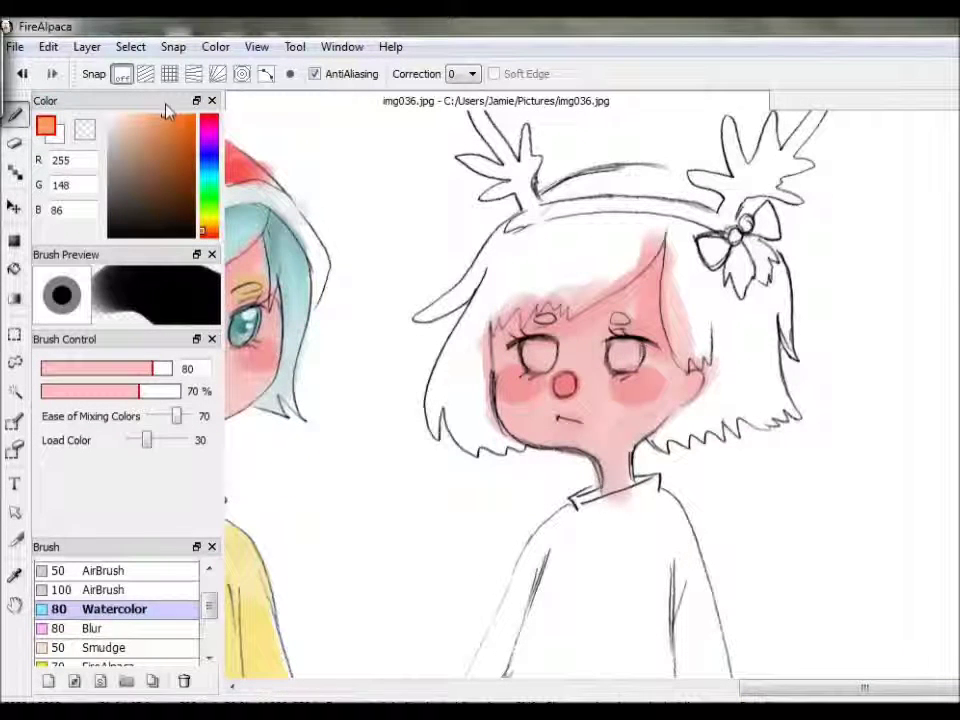
{"action": "mouse_move", "coordinate": [550, 267]}
{"action": "left_mouse_down"}
{"action": "mouse_move", "coordinate": [620, 240]}
{"action": "mouse_move", "coordinate": [560, 235]}
{"action": "mouse_move", "coordinate": [475, 300]}
{"action": "mouse_move", "coordinate": [440, 405]}
{"action": "mouse_move", "coordinate": [445, 430]}
{"action": "mouse_move", "coordinate": [520, 250]}
{"action": "mouse_move", "coordinate": [640, 220]}
{"action": "mouse_move", "coordinate": [693, 246]}
{"action": "mouse_move", "coordinate": [745, 390]}
{"action": "mouse_move", "coordinate": [785, 410]}
{"action": "mouse_move", "coordinate": [779, 300]}
{"action": "left_mouse_up"}
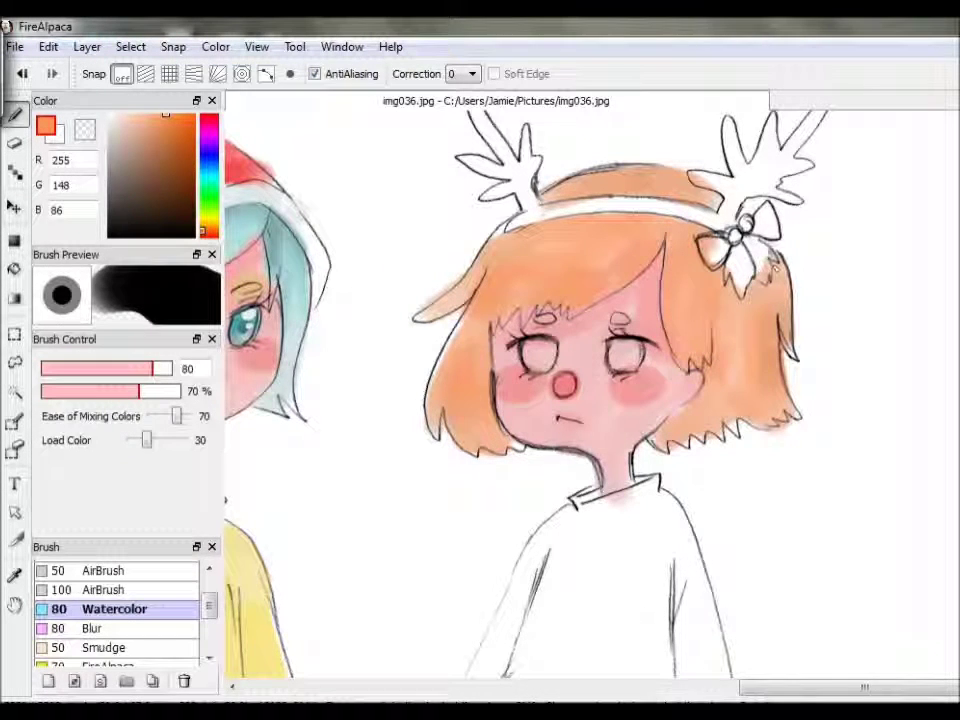
{"action": "left_click_drag", "start_coordinate": [710, 190], "coordinate": [550, 192]}
{"action": "left_click_drag", "start_coordinate": [532, 320], "coordinate": [552, 316]}
Step: Paint both antlers light peach, RGB 255, 197, 164
{"action": "left_click", "coordinate": [138, 117]}
{"action": "scroll", "coordinate": [600, 400], "scroll_direction": "up", "scroll_amount": 2}
{"action": "left_click_drag", "start_coordinate": [495, 250], "coordinate": [731, 260]}
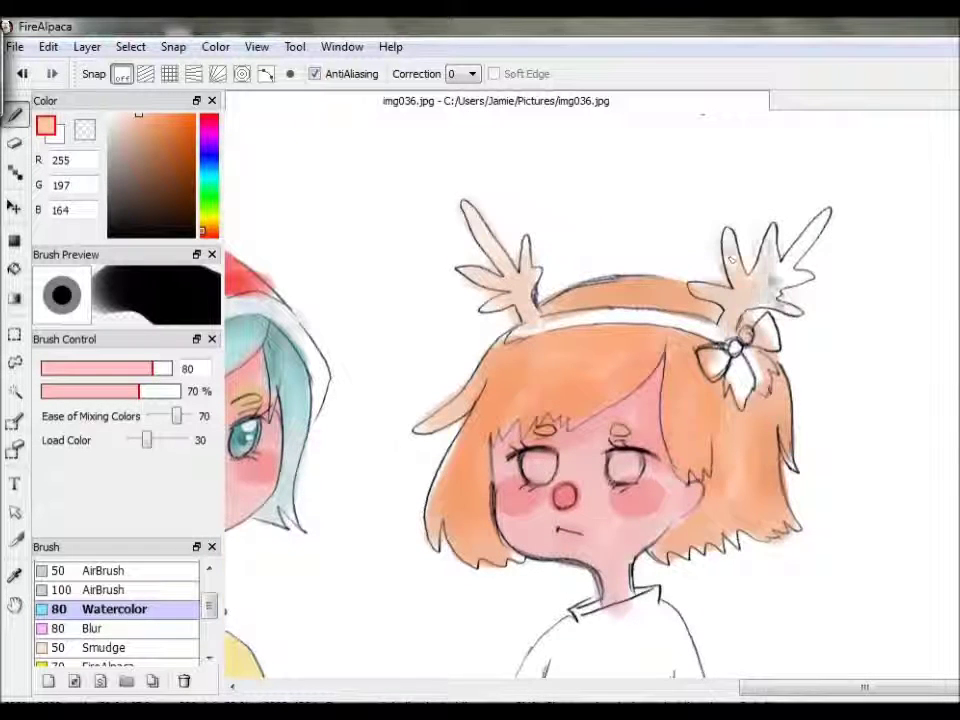
Step: Paint the antler headband brown, RGB 111, 60, 31
{"action": "scroll", "coordinate": [600, 400], "scroll_direction": "down", "scroll_amount": 2}
{"action": "left_click", "coordinate": [170, 183]}
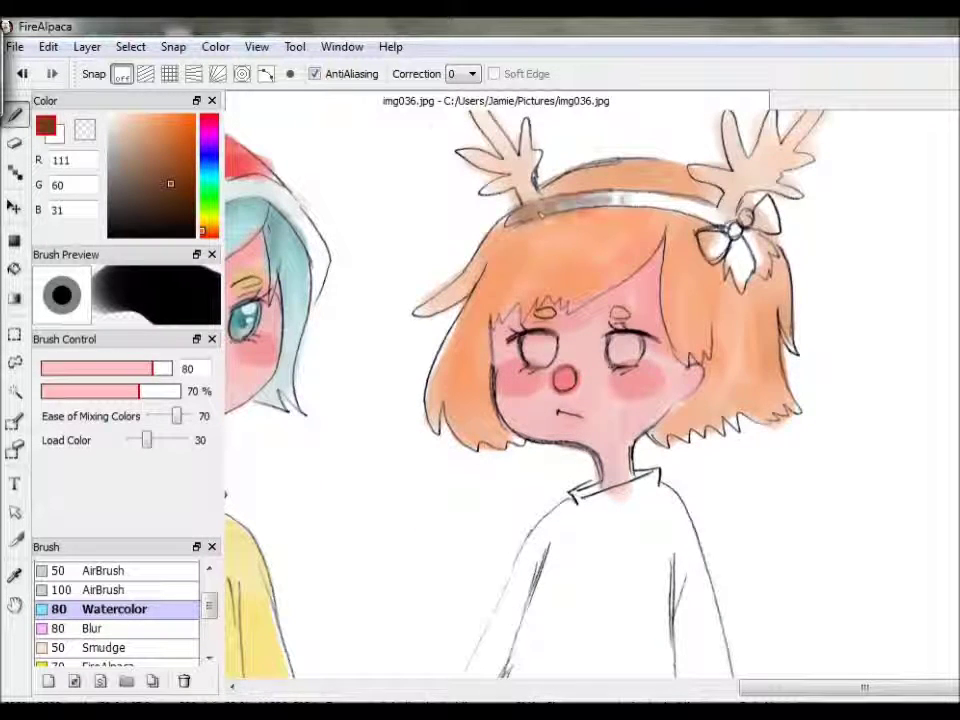
{"action": "left_click_drag", "start_coordinate": [508, 215], "coordinate": [740, 225]}
Step: Fill both loops of the hair bow with green, RGB 39, 182, 43, using the Marker at size 32
{"action": "left_click", "coordinate": [203, 196]}
{"action": "left_click", "coordinate": [176, 149]}
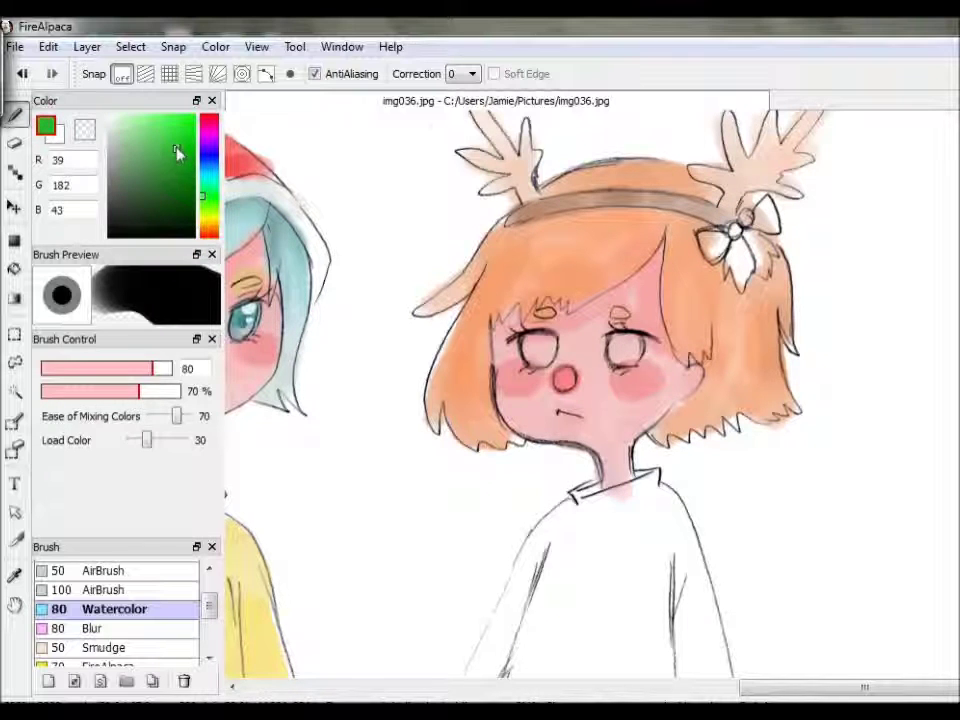
{"action": "scroll", "coordinate": [156, 621], "scroll_direction": "down", "scroll_amount": 3}
{"action": "left_click", "coordinate": [102, 598]}
{"action": "left_click", "coordinate": [712, 245]}
{"action": "left_click_drag", "start_coordinate": [710, 245], "coordinate": [716, 248]}
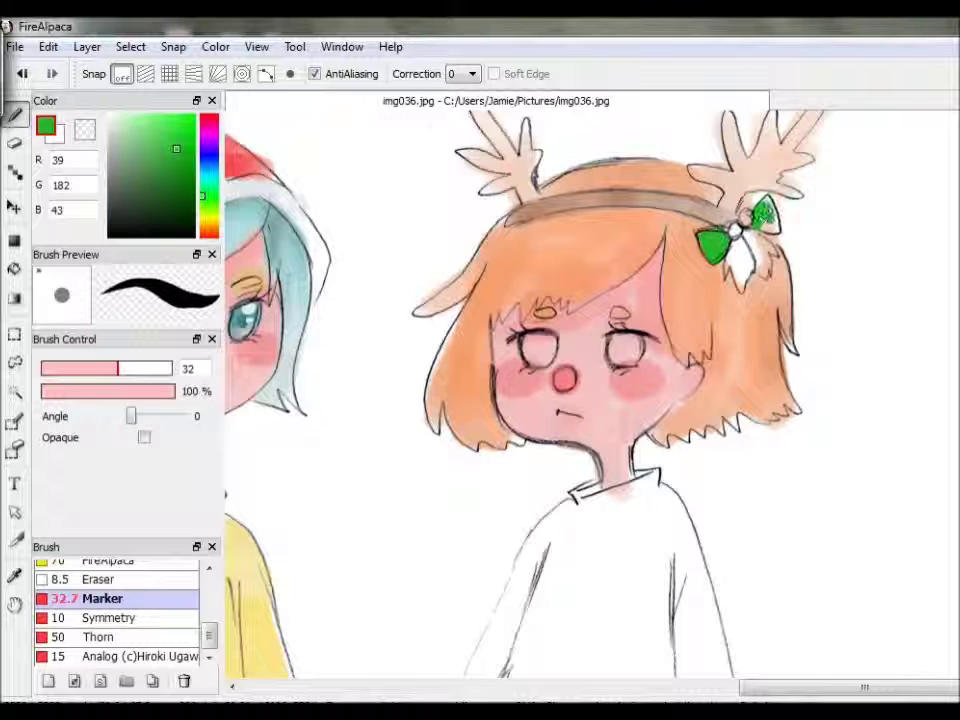
Step: Colour the hair bow's berries red and its holly leaves dark green, RGB 30, 129, 33, with the Marker
{"action": "left_click", "coordinate": [208, 119]}
{"action": "left_click", "coordinate": [173, 121]}
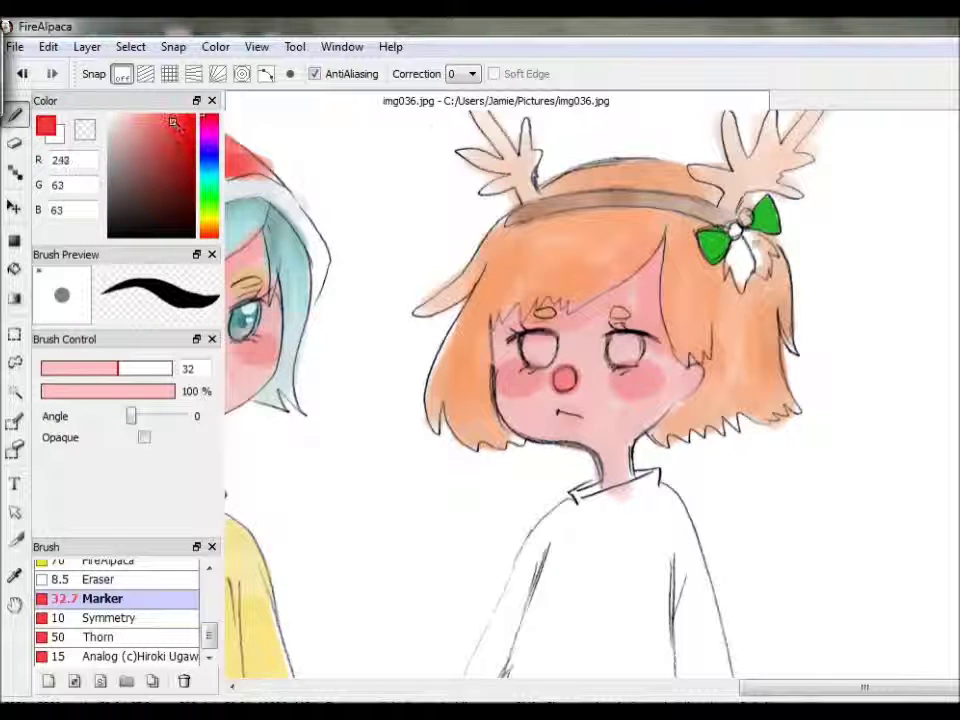
{"action": "left_click", "coordinate": [203, 196]}
{"action": "left_click", "coordinate": [174, 175]}
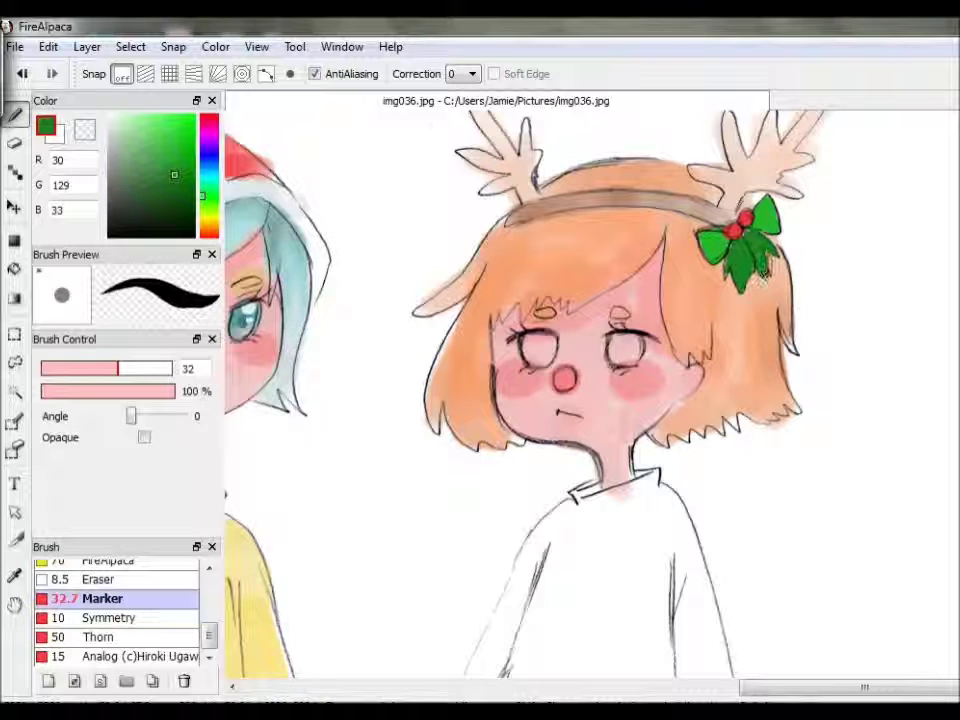
Step: Fill both of the antlered character's eyes with light teal, RGB 141, 224, 215, using the Marker at size 32
{"action": "left_click", "coordinate": [203, 178]}
{"action": "left_click", "coordinate": [144, 130]}
{"action": "mouse_move", "coordinate": [209, 634]}
{"action": "left_mouse_down"}
{"action": "mouse_move", "coordinate": [204, 579]}
{"action": "mouse_move", "coordinate": [156, 594]}
{"action": "left_mouse_up"}
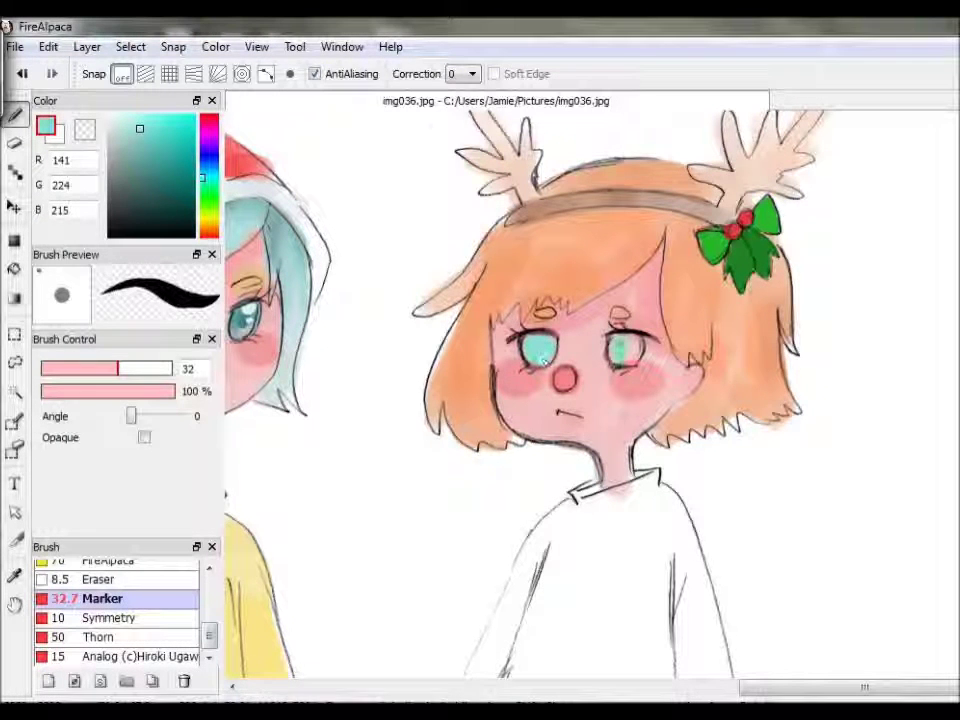
{"action": "left_click", "coordinate": [631, 351], "text": "alt"}
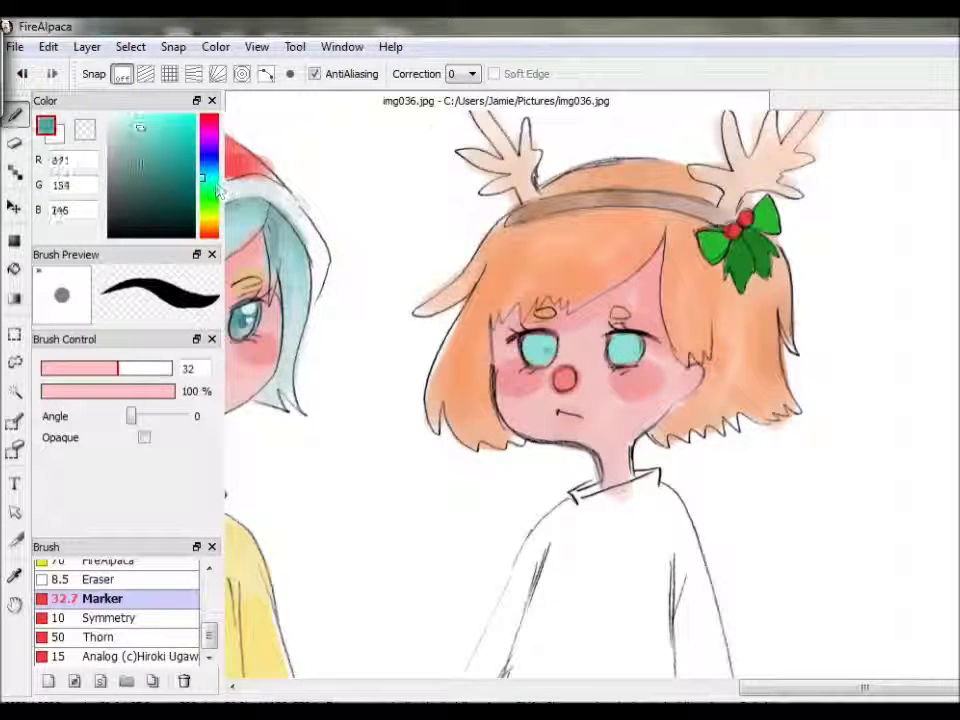
Step: Shade the pupils and upper parts of both eyes in darker teal with the AirBrush at size 50
{"action": "left_click_drag", "start_coordinate": [209, 634], "coordinate": [209, 604]}
{"action": "left_click", "coordinate": [107, 595]}
{"action": "left_click", "coordinate": [136, 177]}
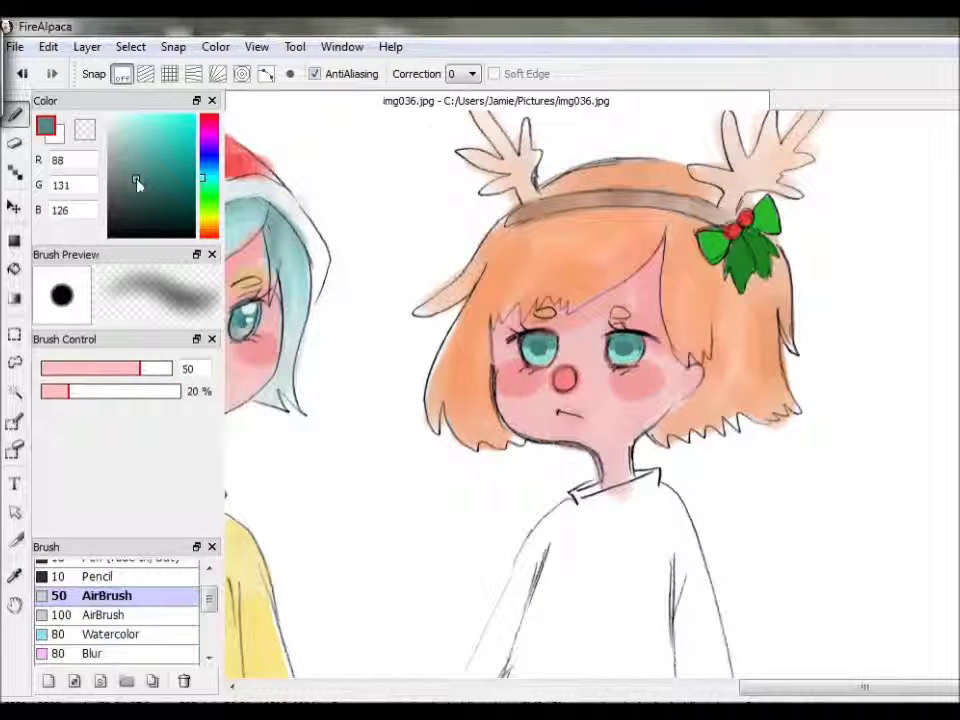
{"action": "left_click", "coordinate": [136, 183]}
{"action": "left_click_drag", "start_coordinate": [543, 338], "coordinate": [557, 356]}
Step: Add pale highlights, RGB 214, 240, 237, to both eyes with the Marker
{"action": "left_click", "coordinate": [116, 121]}
{"action": "left_click_drag", "start_coordinate": [209, 598], "coordinate": [209, 628]}
{"action": "left_click", "coordinate": [100, 616]}
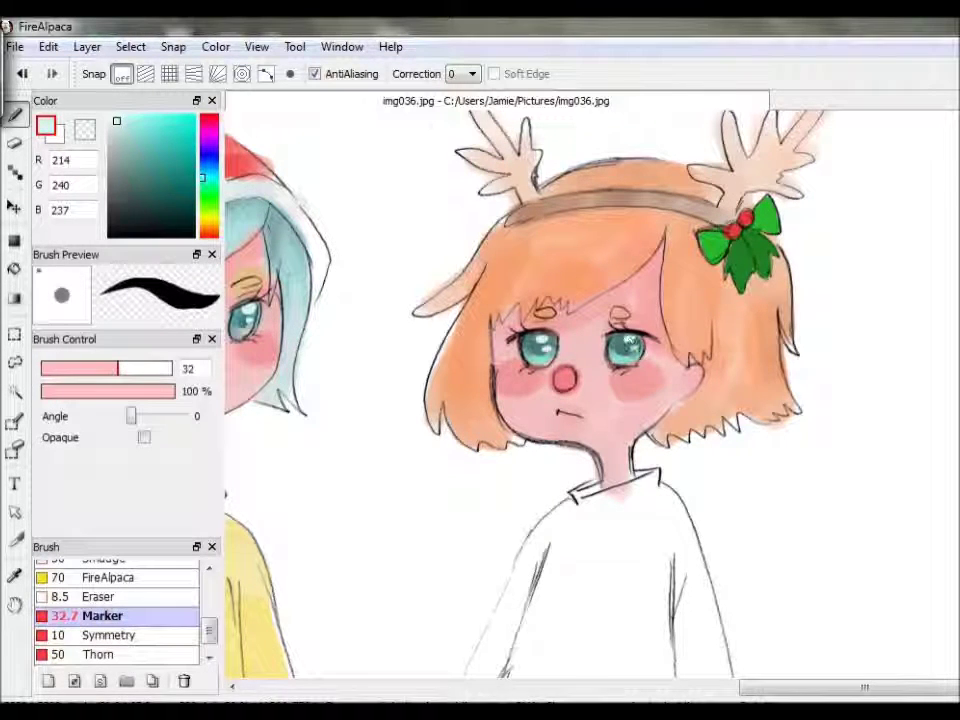
Step: Paint one sweater sleeve and the adjoining part of the body green, RGB 121, 202, 127, using Watercolor at size 80
{"action": "scroll", "coordinate": [476, 261], "scroll_direction": "down", "scroll_amount": 10}
{"action": "left_click", "coordinate": [203, 195]}
{"action": "left_click", "coordinate": [178, 142]}
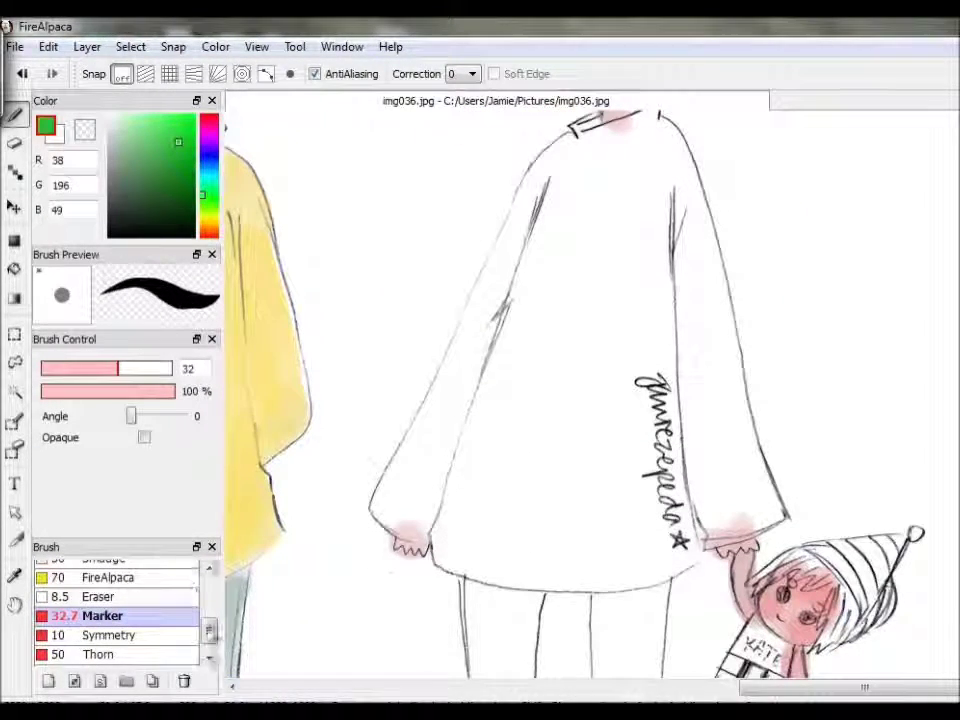
{"action": "scroll", "coordinate": [115, 610], "scroll_direction": "up", "scroll_amount": 2}
{"action": "left_click", "coordinate": [114, 595]}
{"action": "left_click", "coordinate": [142, 138]}
{"action": "left_click_drag", "start_coordinate": [560, 365], "coordinate": [470, 495]}
{"action": "mouse_move", "coordinate": [455, 410]}
{"action": "left_mouse_down"}
{"action": "mouse_move", "coordinate": [392, 500]}
{"action": "mouse_move", "coordinate": [471, 321]}
{"action": "mouse_move", "coordinate": [561, 193]}
{"action": "mouse_move", "coordinate": [574, 274]}
{"action": "mouse_move", "coordinate": [461, 540]}
{"action": "left_mouse_up"}
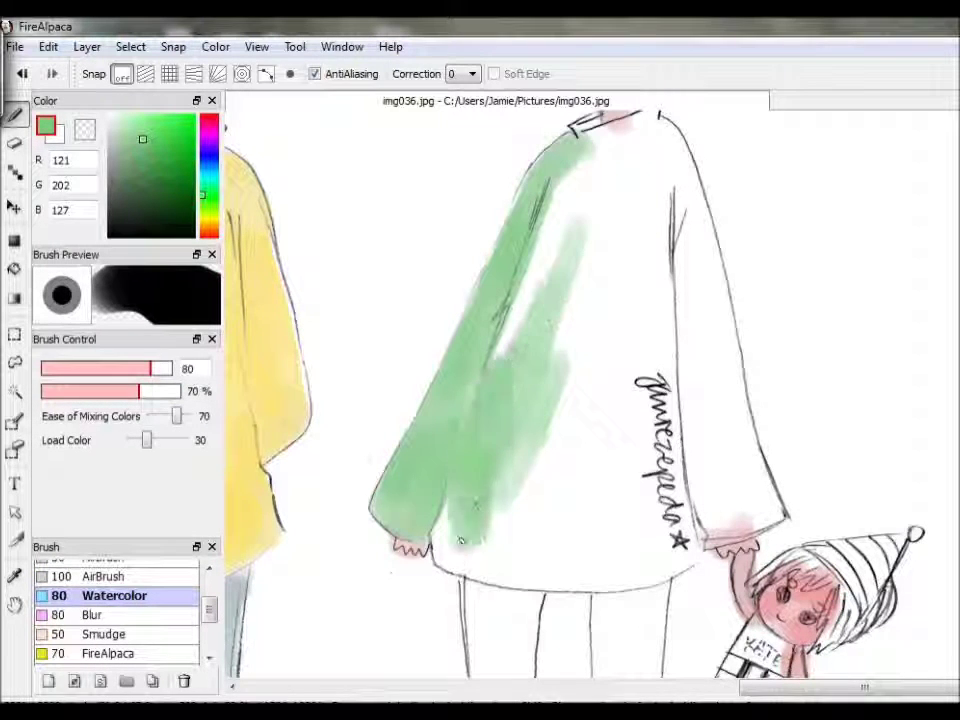
Step: Paint the rest of the sweater and its other sleeve the same green with Watercolor at size 126
{"action": "left_click_drag", "start_coordinate": [150, 368], "coordinate": [166, 368]}
{"action": "mouse_move", "coordinate": [440, 330]}
{"action": "left_mouse_down"}
{"action": "mouse_move", "coordinate": [518, 568]}
{"action": "mouse_move", "coordinate": [640, 575]}
{"action": "left_mouse_up"}
{"action": "left_click", "coordinate": [48, 46]}
{"action": "mouse_move", "coordinate": [400, 450]}
{"action": "left_mouse_down"}
{"action": "mouse_move", "coordinate": [520, 360]}
{"action": "mouse_move", "coordinate": [717, 515]}
{"action": "mouse_move", "coordinate": [740, 440]}
{"action": "mouse_move", "coordinate": [670, 200]}
{"action": "mouse_move", "coordinate": [695, 259]}
{"action": "left_mouse_up"}
{"action": "mouse_move", "coordinate": [480, 300]}
{"action": "left_mouse_down"}
{"action": "mouse_move", "coordinate": [400, 180]}
{"action": "mouse_move", "coordinate": [460, 140]}
{"action": "mouse_move", "coordinate": [370, 310]}
{"action": "left_mouse_up"}
{"action": "scroll", "coordinate": [580, 400], "scroll_direction": "up", "scroll_amount": 3}
{"action": "left_click_drag", "start_coordinate": [585, 300], "coordinate": [612, 275]}
Step: Colour the back sections of both sneakers green, leaving the toes and laces white
{"action": "scroll", "coordinate": [662, 289], "scroll_direction": "down", "scroll_amount": 5}
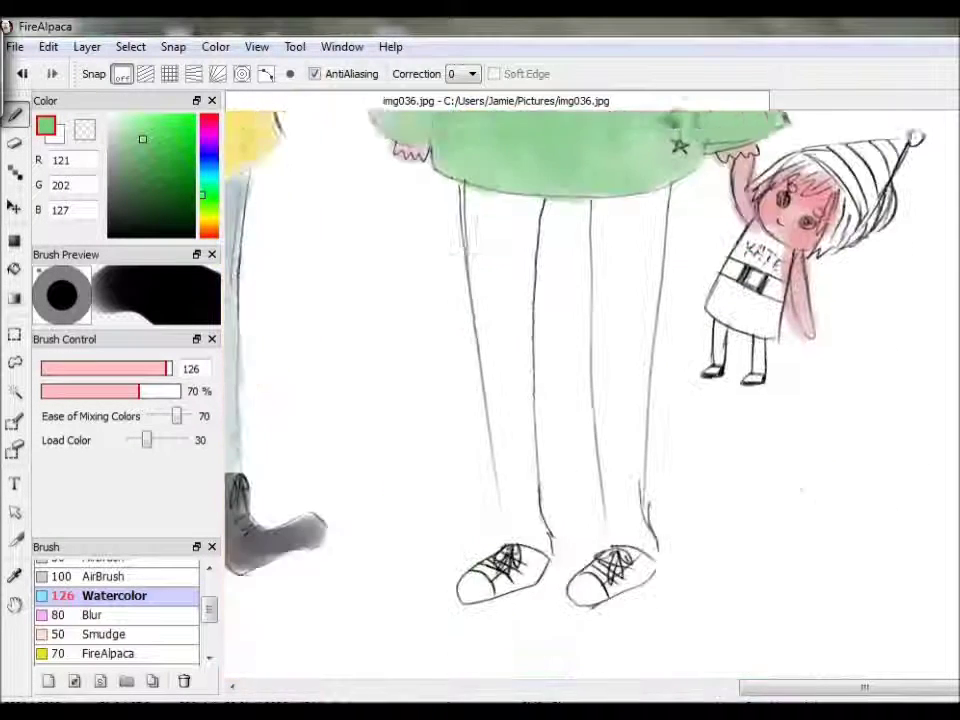
{"action": "left_click", "coordinate": [142, 150]}
{"action": "scroll", "coordinate": [120, 610], "scroll_direction": "down", "scroll_amount": 2}
{"action": "left_click", "coordinate": [192, 629]}
{"action": "mouse_move", "coordinate": [495, 612]}
{"action": "left_mouse_down"}
{"action": "mouse_move", "coordinate": [515, 585]}
{"action": "mouse_move", "coordinate": [532, 607]}
{"action": "mouse_move", "coordinate": [540, 588]}
{"action": "mouse_move", "coordinate": [610, 590]}
{"action": "mouse_move", "coordinate": [642, 607]}
{"action": "left_mouse_up"}
Step: Paint both legs of the antlered character dark grey, RGB 79, 80, 79, using Watercolor at size 91
{"action": "left_click", "coordinate": [183, 202]}
{"action": "left_click", "coordinate": [108, 197]}
{"action": "scroll", "coordinate": [110, 610], "scroll_direction": "up", "scroll_amount": 2}
{"action": "left_click", "coordinate": [110, 620]}
{"action": "left_click", "coordinate": [152, 369]}
{"action": "mouse_move", "coordinate": [533, 443]}
{"action": "left_mouse_down"}
{"action": "mouse_move", "coordinate": [501, 295]}
{"action": "mouse_move", "coordinate": [514, 558]}
{"action": "mouse_move", "coordinate": [547, 566]}
{"action": "mouse_move", "coordinate": [518, 460]}
{"action": "mouse_move", "coordinate": [516, 245]}
{"action": "mouse_move", "coordinate": [525, 280]}
{"action": "mouse_move", "coordinate": [480, 450]}
{"action": "left_mouse_up"}
{"action": "key", "text": "ctrl+z"}
{"action": "left_click_drag", "start_coordinate": [490, 240], "coordinate": [485, 410]}
{"action": "mouse_move", "coordinate": [615, 510]}
{"action": "left_mouse_down"}
{"action": "mouse_move", "coordinate": [620, 560]}
{"action": "mouse_move", "coordinate": [630, 420]}
{"action": "mouse_move", "coordinate": [620, 230]}
{"action": "mouse_move", "coordinate": [606, 264]}
{"action": "mouse_move", "coordinate": [630, 250]}
{"action": "left_mouse_up"}
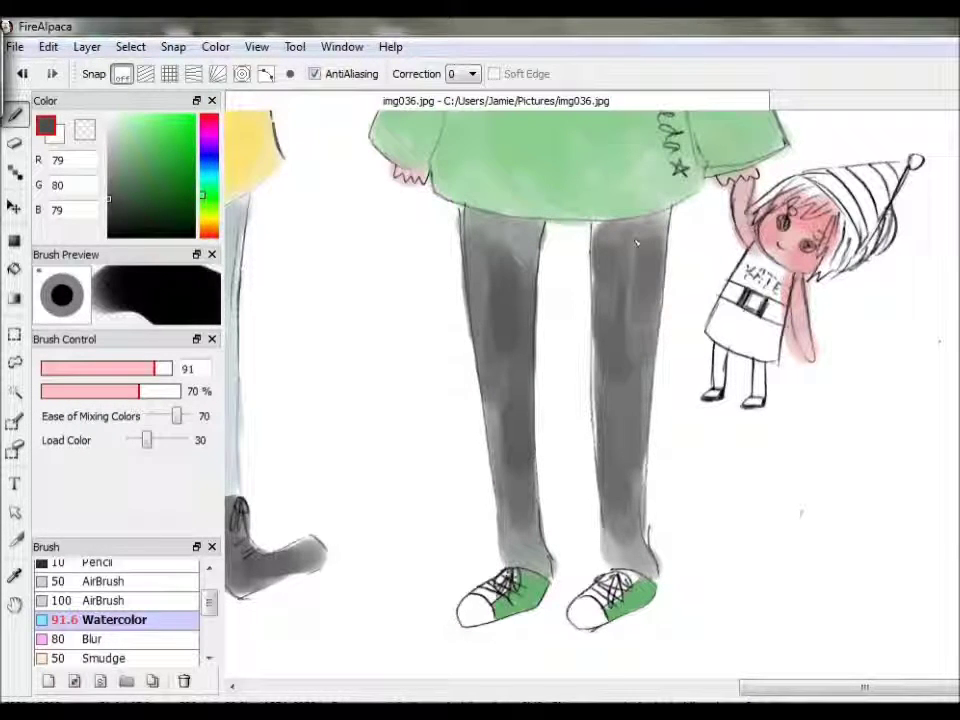
Step: Fill the doll's hair with orange, RGB 224, 143, 61, using the Marker at size 32
{"action": "scroll", "coordinate": [480, 350], "scroll_direction": "up", "scroll_amount": 3}
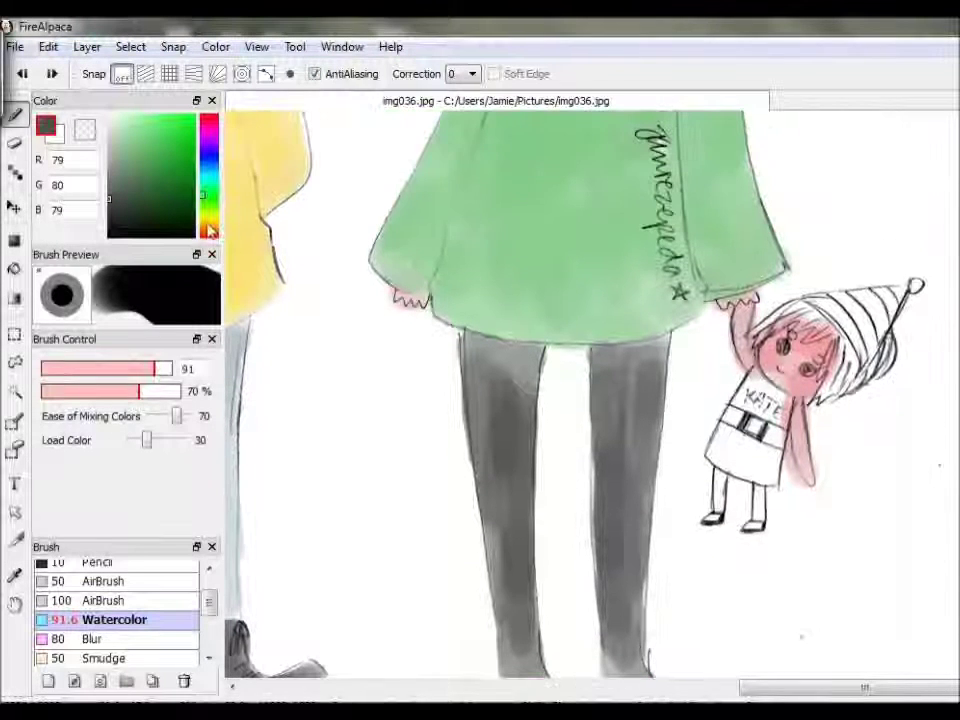
{"action": "left_click", "coordinate": [255, 170], "text": "alt"}
{"action": "left_click", "coordinate": [172, 117]}
{"action": "scroll", "coordinate": [115, 610], "scroll_direction": "down", "scroll_amount": 2}
{"action": "left_click", "coordinate": [100, 619]}
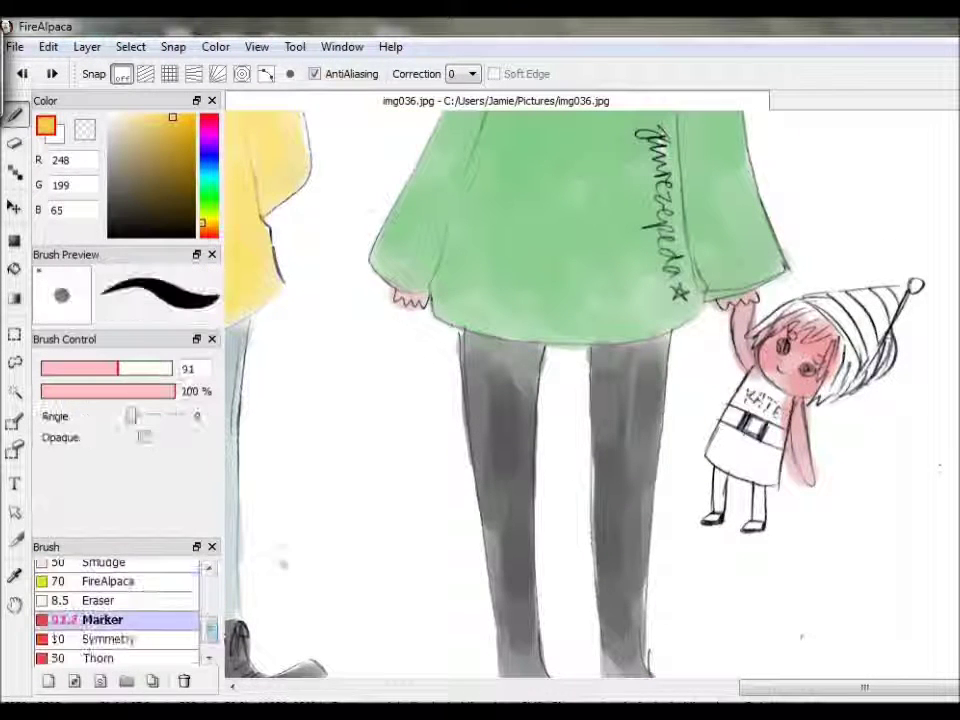
{"action": "left_click_drag", "start_coordinate": [205, 240], "coordinate": [205, 236]}
{"action": "left_click_drag", "start_coordinate": [800, 310], "coordinate": [760, 335]}
{"action": "left_click_drag", "start_coordinate": [205, 236], "coordinate": [205, 232]}
{"action": "left_click", "coordinate": [171, 128]}
{"action": "left_click_drag", "start_coordinate": [820, 298], "coordinate": [800, 312]}
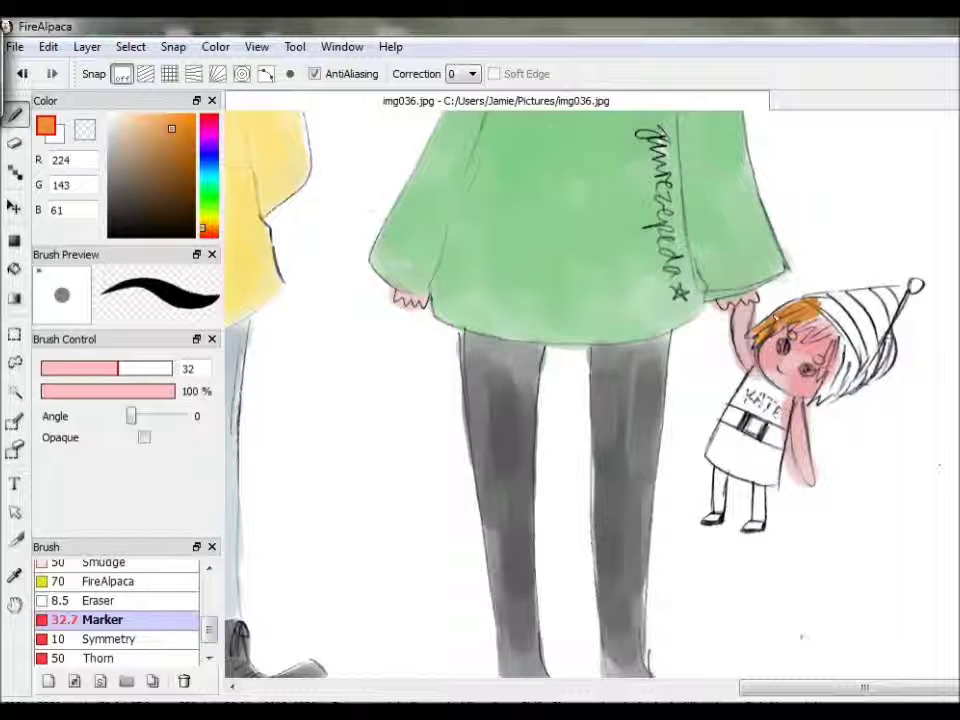
{"action": "left_click_drag", "start_coordinate": [835, 325], "coordinate": [875, 395]}
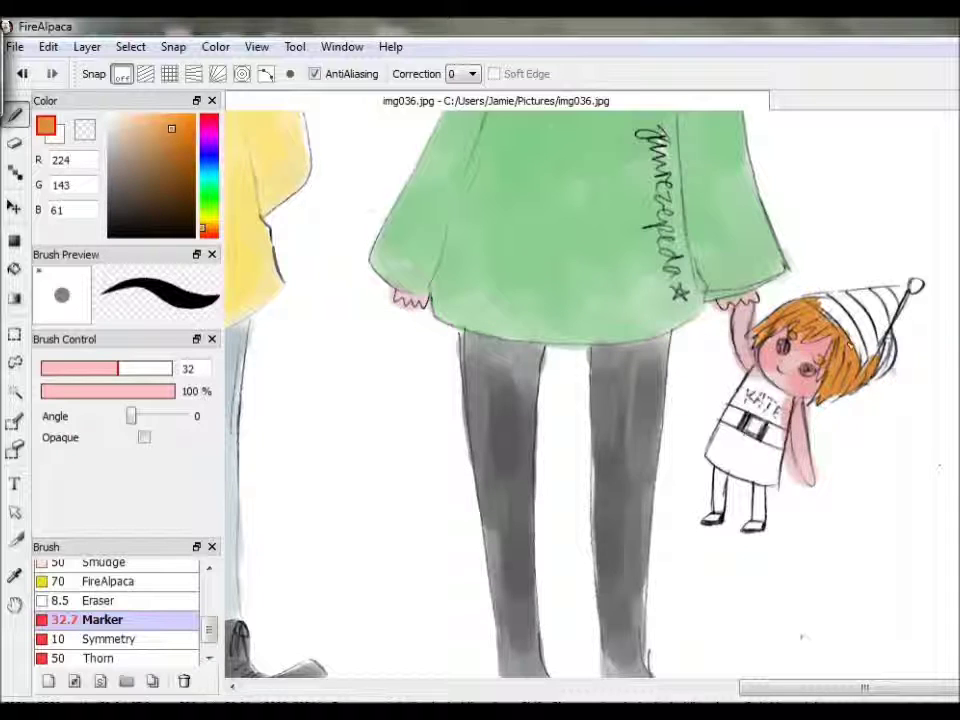
Step: Colour the doll's hat in alternating red, RGB 224, 61, 61, and green, RGB 78, 224, 61, stripes with a green pompom
{"action": "left_click", "coordinate": [208, 118]}
{"action": "mouse_move", "coordinate": [805, 300]}
{"action": "left_mouse_down"}
{"action": "mouse_move", "coordinate": [860, 335]}
{"action": "mouse_move", "coordinate": [872, 365]}
{"action": "left_mouse_up"}
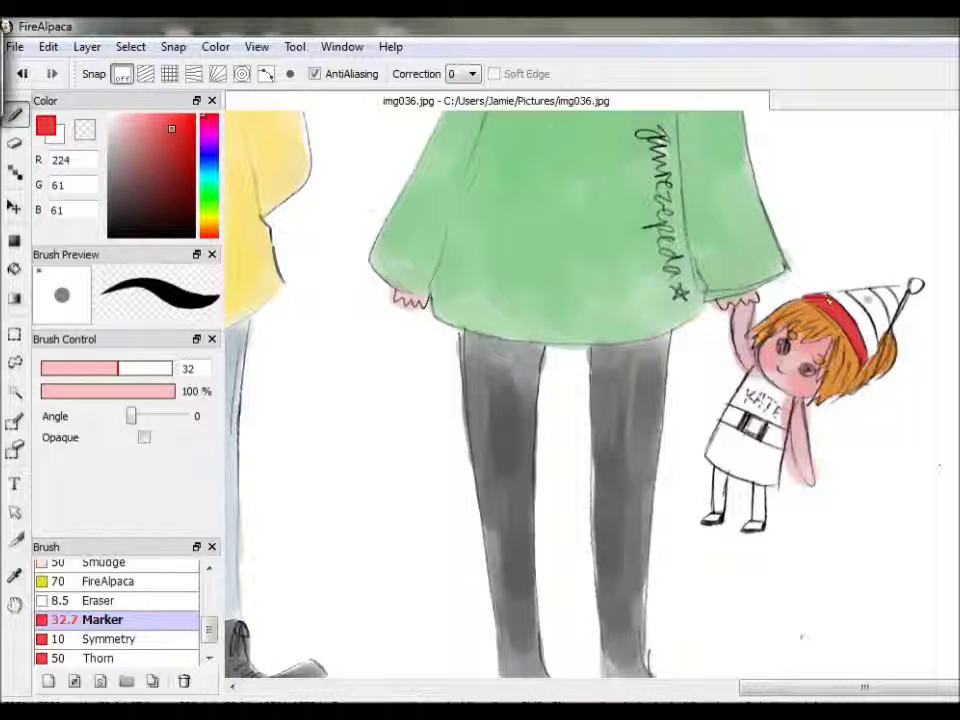
{"action": "left_click_drag", "start_coordinate": [868, 303], "coordinate": [892, 336]}
{"action": "mouse_move", "coordinate": [834, 302]}
{"action": "left_mouse_down"}
{"action": "mouse_move", "coordinate": [866, 290]}
{"action": "mouse_move", "coordinate": [874, 348]}
{"action": "mouse_move", "coordinate": [892, 289]}
{"action": "left_mouse_up"}
{"action": "left_click", "coordinate": [208, 198]}
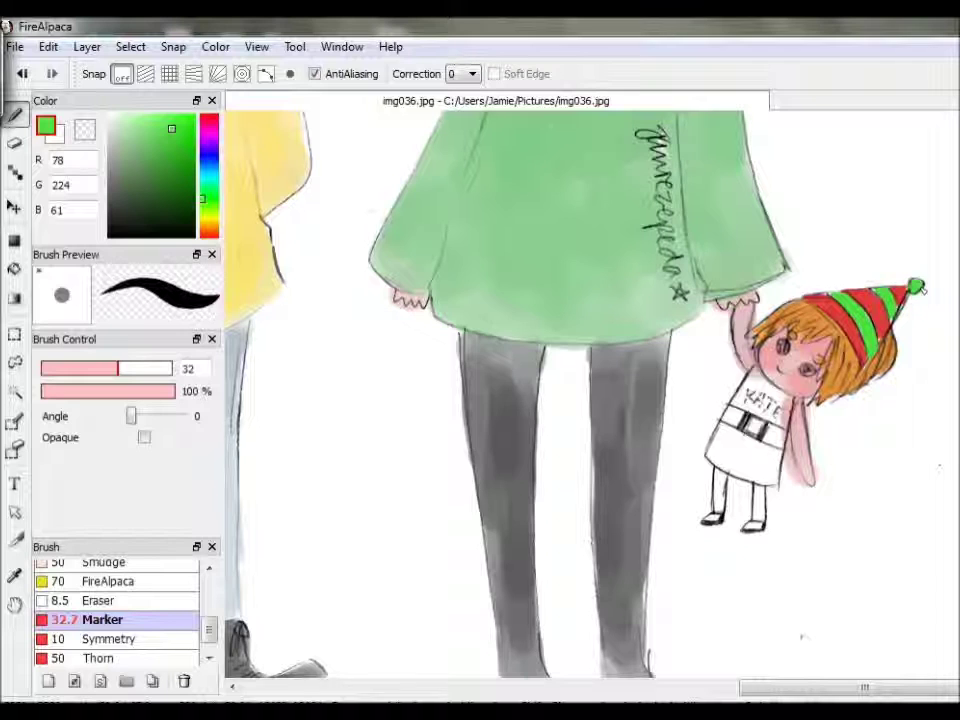
Step: Fill the doll's dress with red, RGB 224, 61, 61, and its belt and legs with green, RGB 107, 184, 50
{"action": "left_click", "coordinate": [208, 118]}
{"action": "mouse_move", "coordinate": [735, 395]}
{"action": "left_mouse_down"}
{"action": "mouse_move", "coordinate": [795, 415]}
{"action": "mouse_move", "coordinate": [720, 440]}
{"action": "mouse_move", "coordinate": [770, 475]}
{"action": "left_mouse_up"}
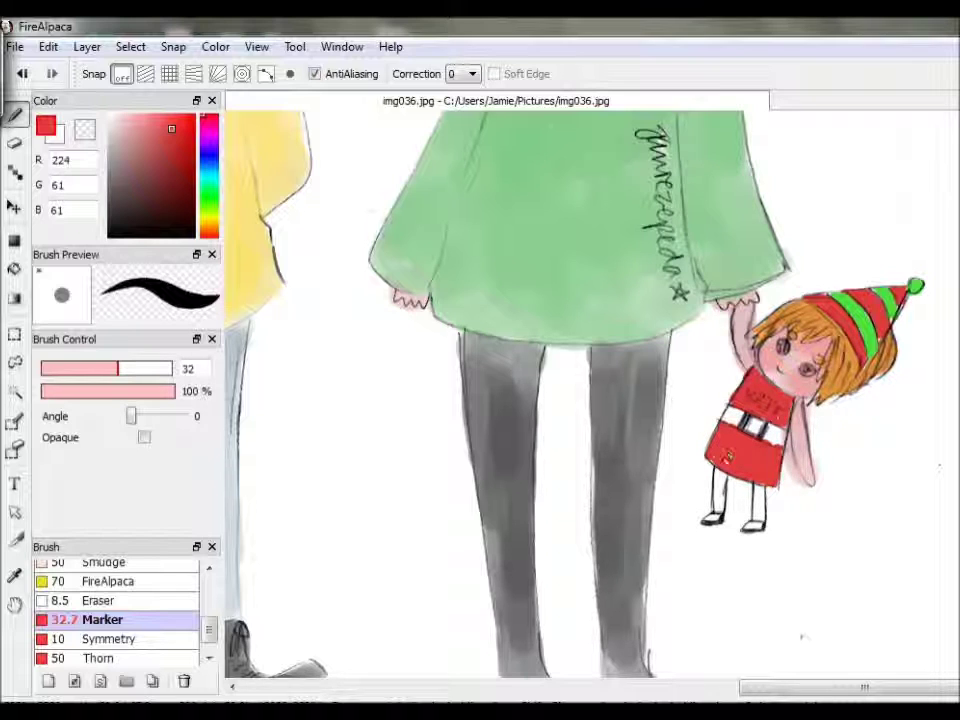
{"action": "left_click", "coordinate": [209, 206]}
{"action": "left_click", "coordinate": [171, 148]}
{"action": "left_click_drag", "start_coordinate": [722, 420], "coordinate": [790, 428]}
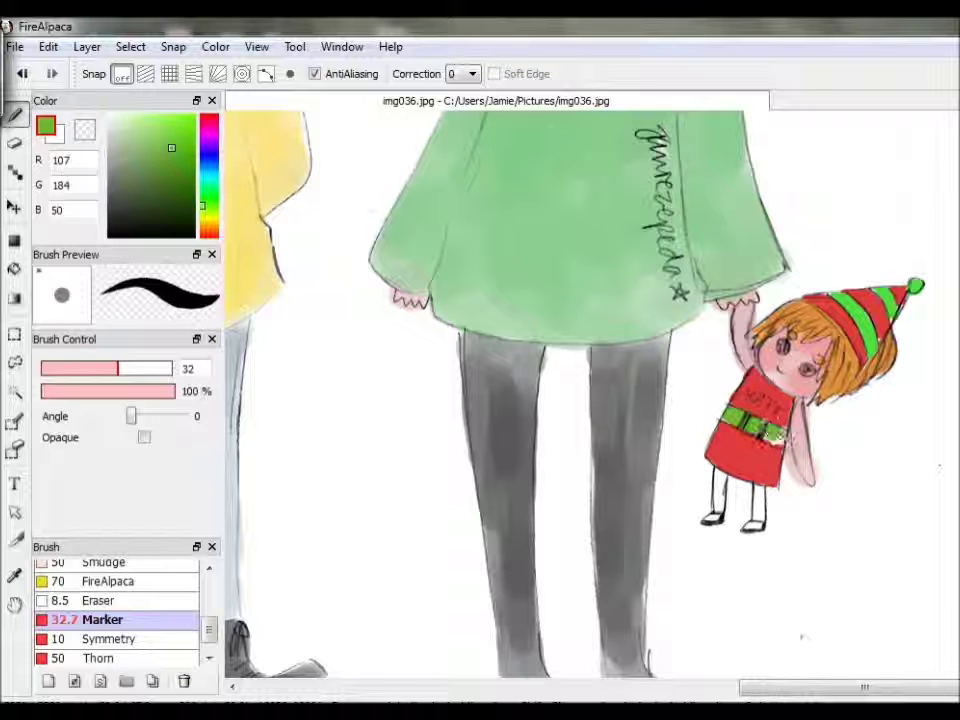
{"action": "left_click_drag", "start_coordinate": [716, 468], "coordinate": [714, 512]}
{"action": "left_click_drag", "start_coordinate": [760, 470], "coordinate": [758, 515]}
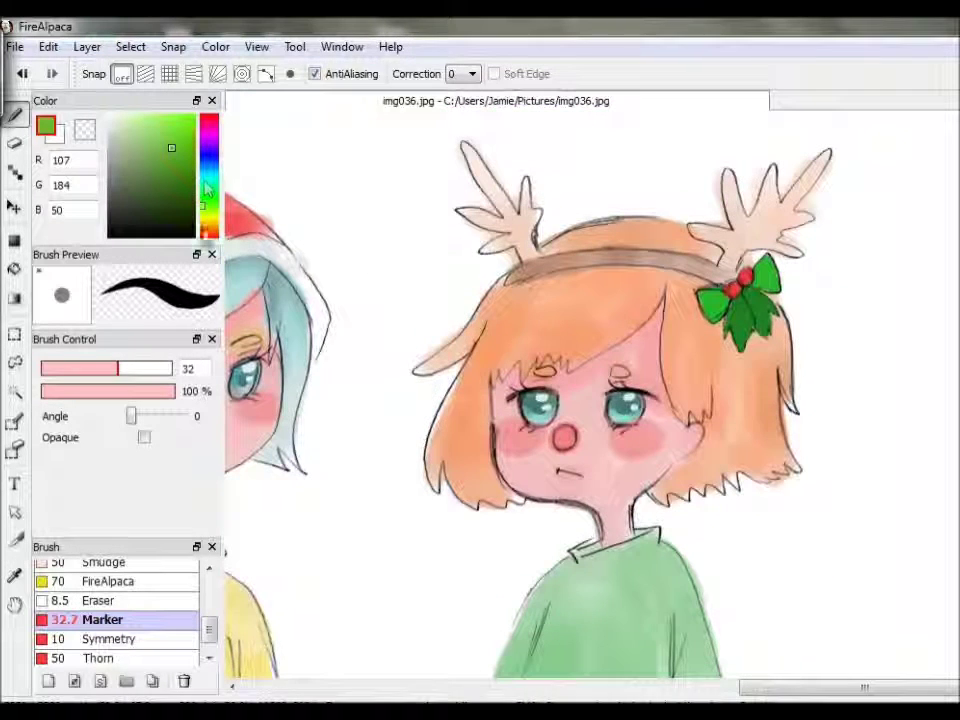
Step: Shade the antlered character's hair with darker orange, RGB 230, 134, 55, using the AirBrush at size 50
{"action": "left_click", "coordinate": [209, 228]}
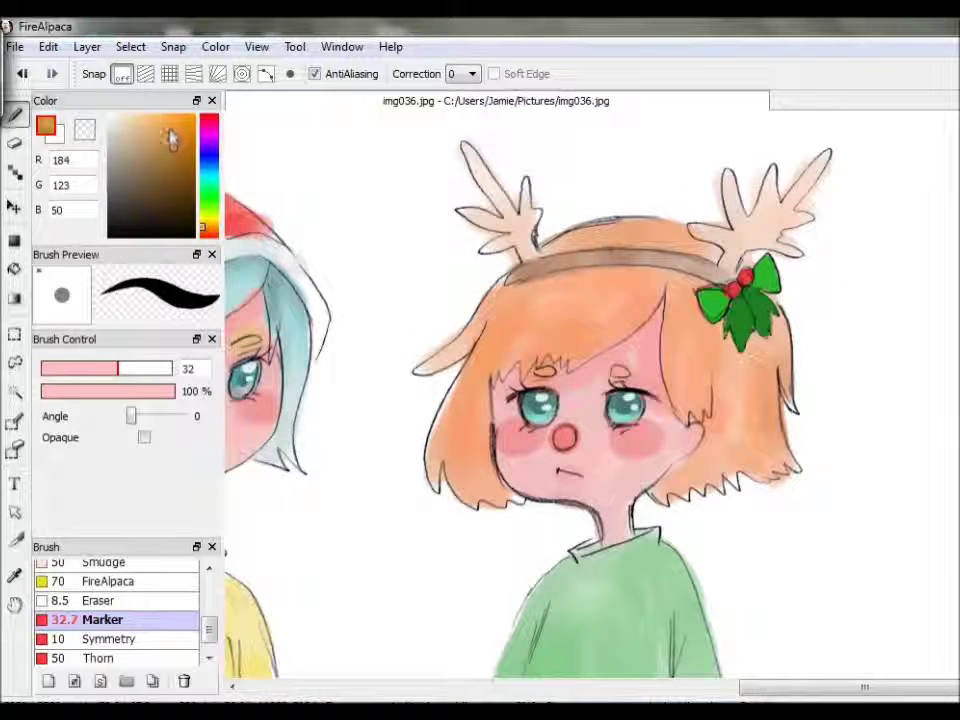
{"action": "left_click", "coordinate": [167, 128]}
{"action": "scroll", "coordinate": [163, 606], "scroll_direction": "up", "scroll_amount": 5}
{"action": "left_click", "coordinate": [120, 626]}
{"action": "mouse_move", "coordinate": [168, 128]}
{"action": "left_mouse_down"}
{"action": "mouse_move", "coordinate": [180, 130]}
{"action": "mouse_move", "coordinate": [174, 125]}
{"action": "left_mouse_up"}
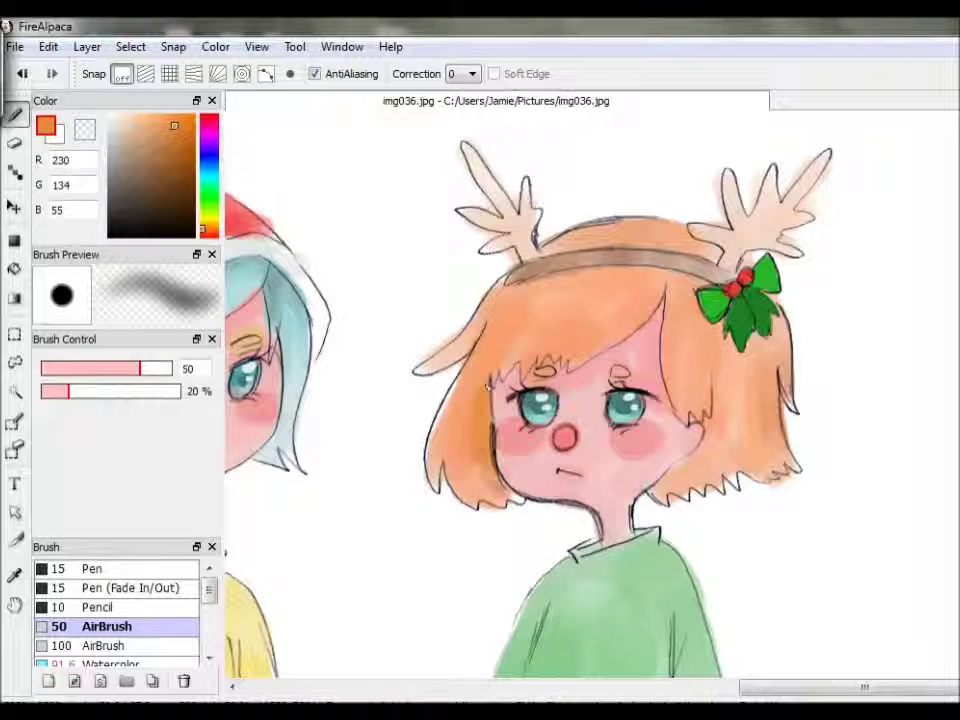
{"action": "mouse_move", "coordinate": [507, 246]}
{"action": "left_mouse_down"}
{"action": "mouse_move", "coordinate": [504, 362]}
{"action": "mouse_move", "coordinate": [520, 340]}
{"action": "mouse_move", "coordinate": [531, 356]}
{"action": "left_mouse_up"}
{"action": "left_click_drag", "start_coordinate": [713, 477], "coordinate": [739, 458]}
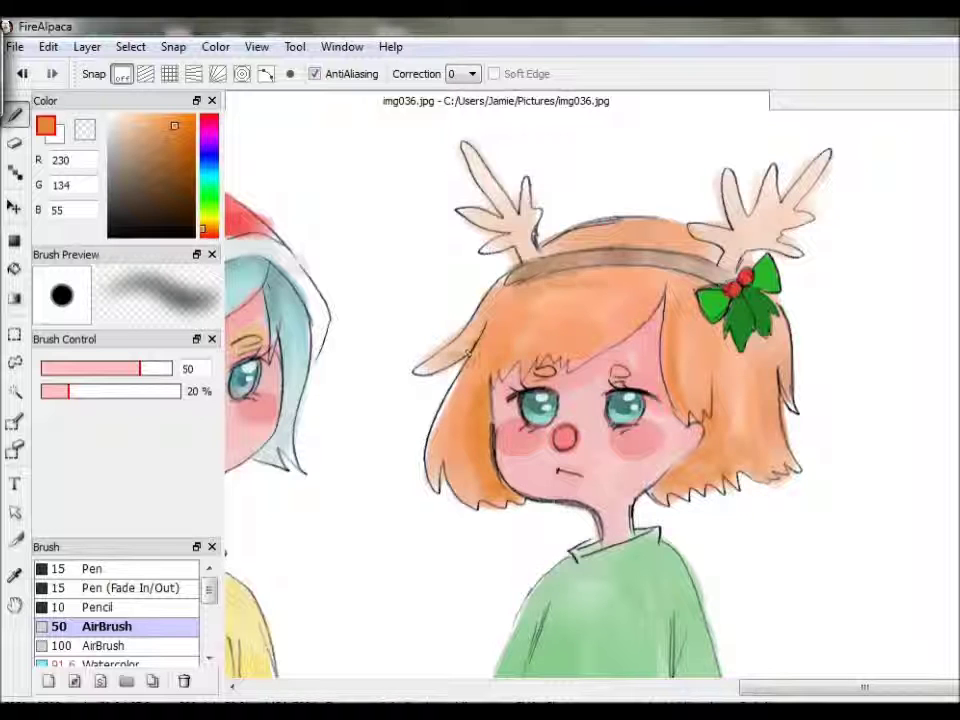
{"action": "left_click_drag", "start_coordinate": [640, 272], "coordinate": [575, 289]}
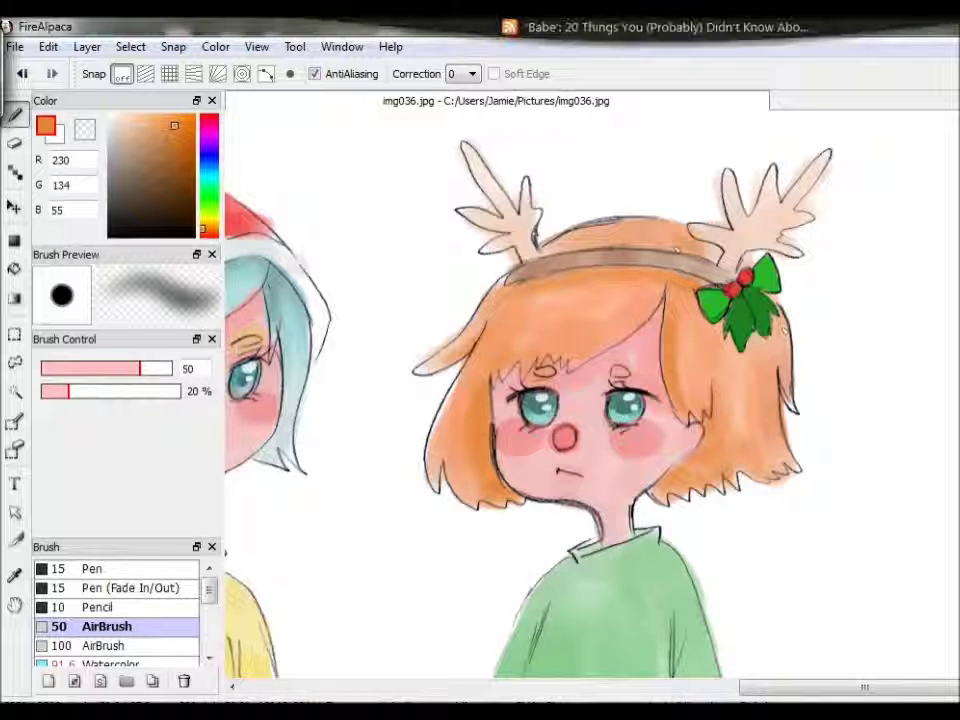
Step: Shade and lighten the bow loops and holly leaves with several greens, including RGB 51, 129, 42 and 69, 167, 58
{"action": "left_click", "coordinate": [755, 285], "text": "alt"}
{"action": "left_click", "coordinate": [763, 268], "text": "alt"}
{"action": "left_click", "coordinate": [735, 292], "text": "alt"}
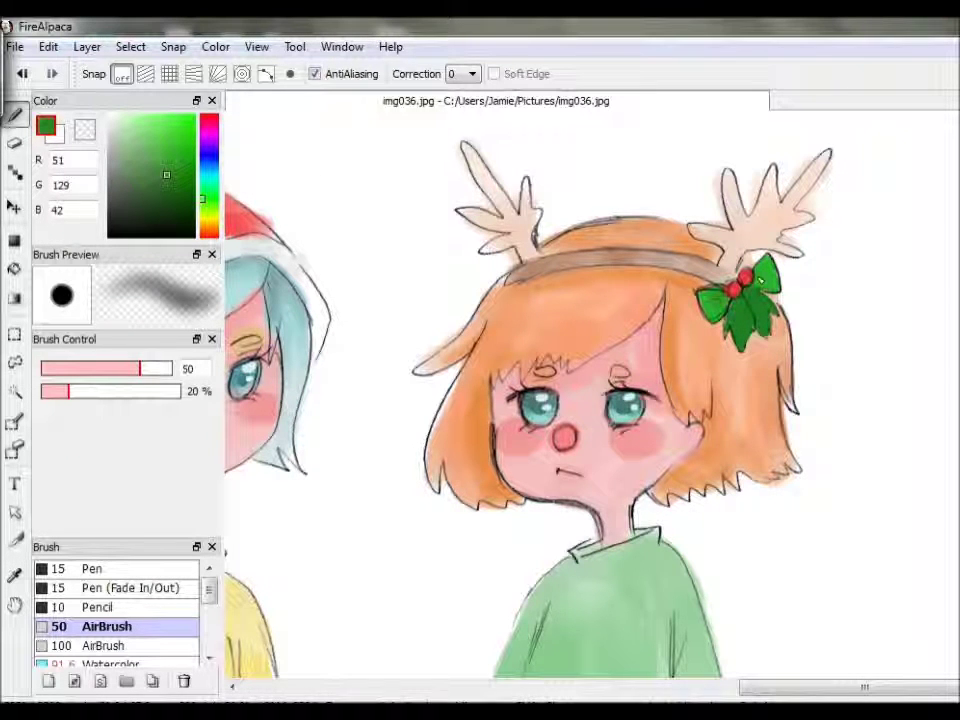
{"action": "left_click", "coordinate": [140, 134]}
{"action": "left_click", "coordinate": [167, 202]}
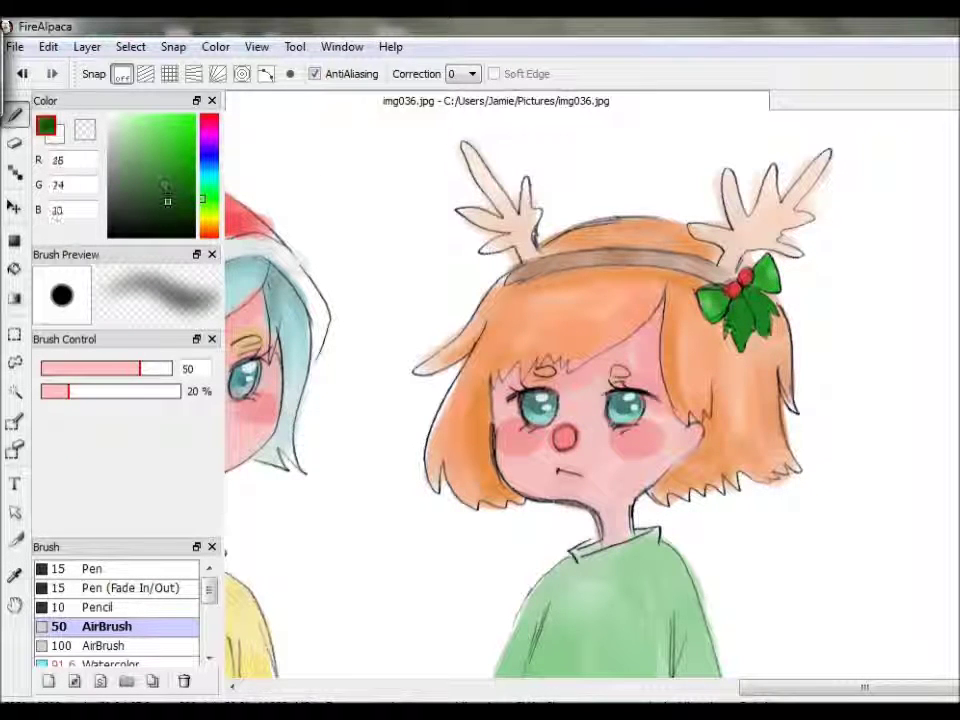
{"action": "left_click", "coordinate": [164, 156]}
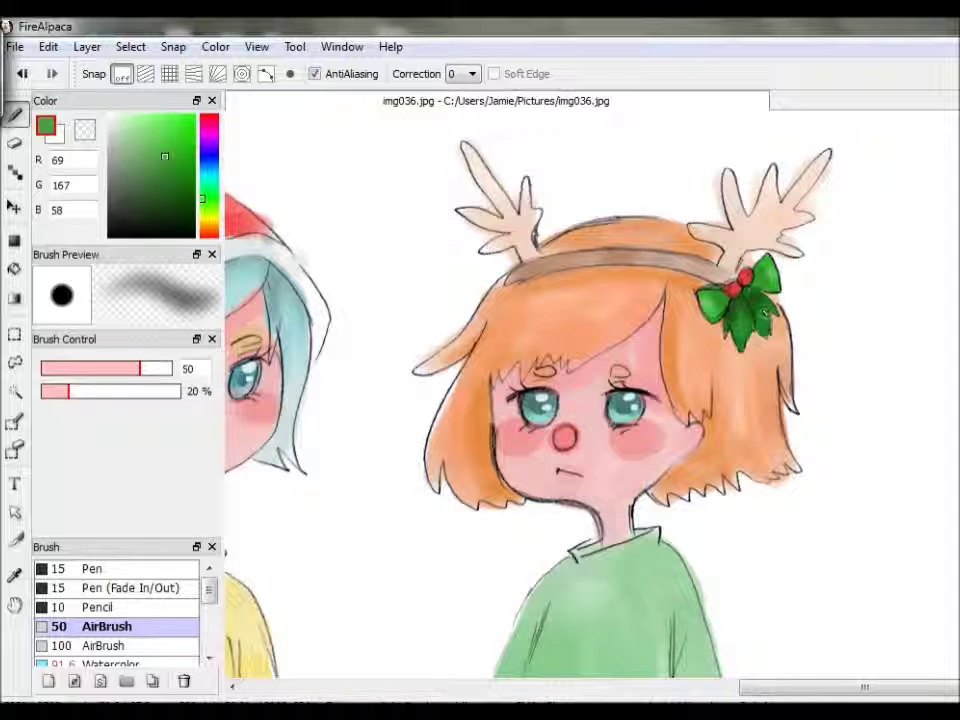
Step: Add small white highlights to the red berries with the Marker at size 32
{"action": "left_click", "coordinate": [110, 116]}
{"action": "scroll", "coordinate": [115, 610], "scroll_direction": "down", "scroll_amount": 3}
{"action": "left_click", "coordinate": [98, 613]}
{"action": "left_click", "coordinate": [102, 633]}
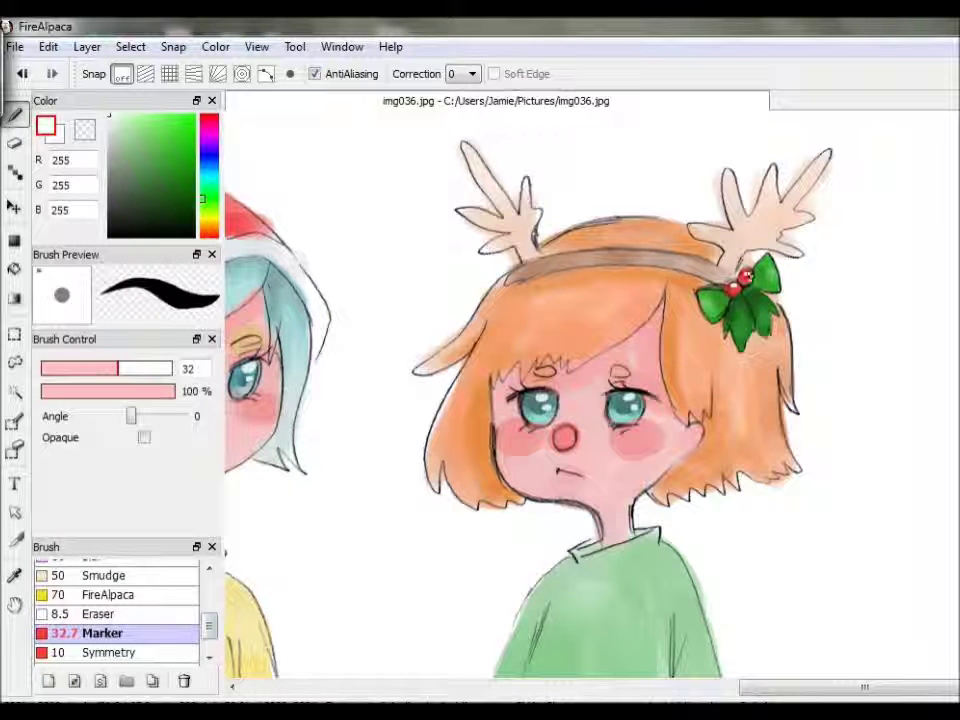
Step: Shade both sleeves of the green sweater with muted green, RGB 117, 167, 111, using the AirBrush at size 100
{"action": "scroll", "coordinate": [590, 390], "scroll_direction": "left", "scroll_amount": 4}
{"action": "scroll", "coordinate": [590, 390], "scroll_direction": "down", "scroll_amount": 10}
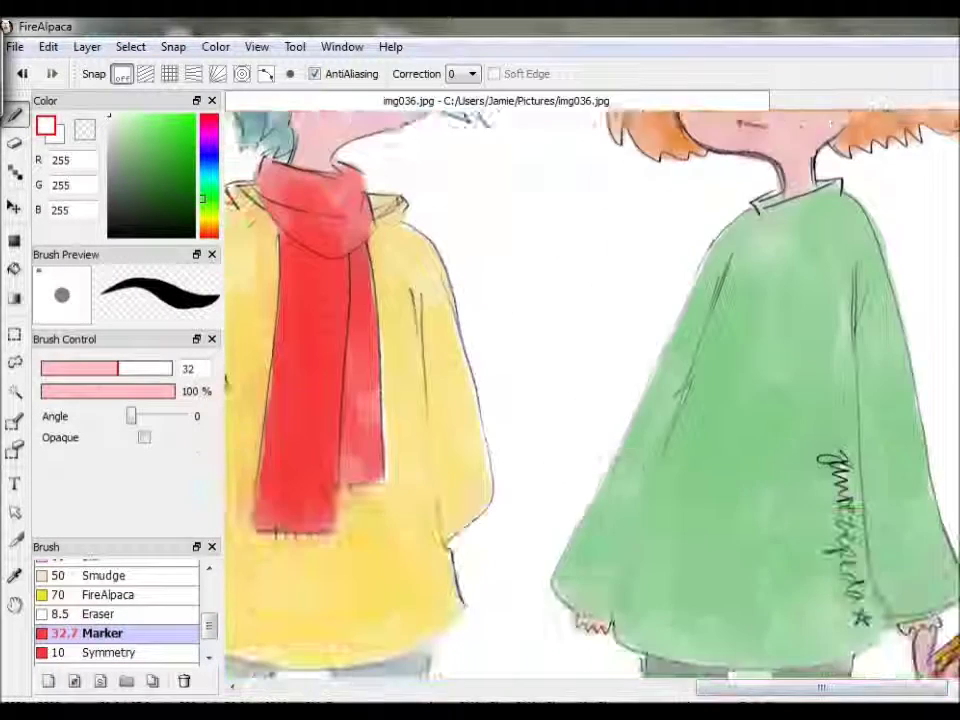
{"action": "left_click", "coordinate": [138, 160]}
{"action": "left_click_drag", "start_coordinate": [208, 628], "coordinate": [206, 596]}
{"action": "left_click", "coordinate": [100, 645]}
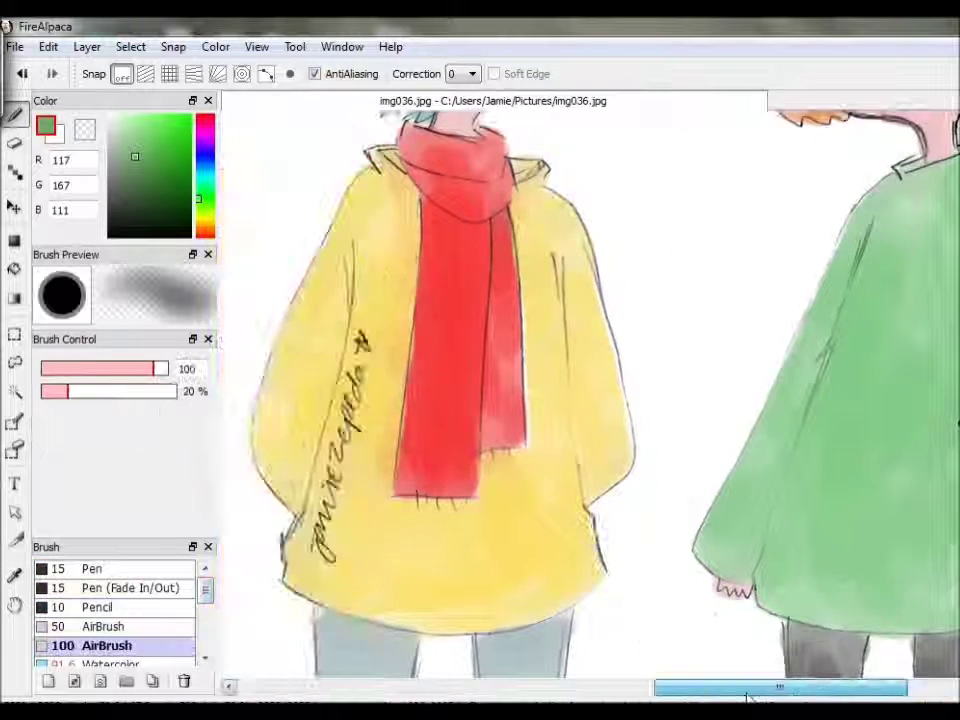
{"action": "left_click_drag", "start_coordinate": [566, 468], "coordinate": [558, 553]}
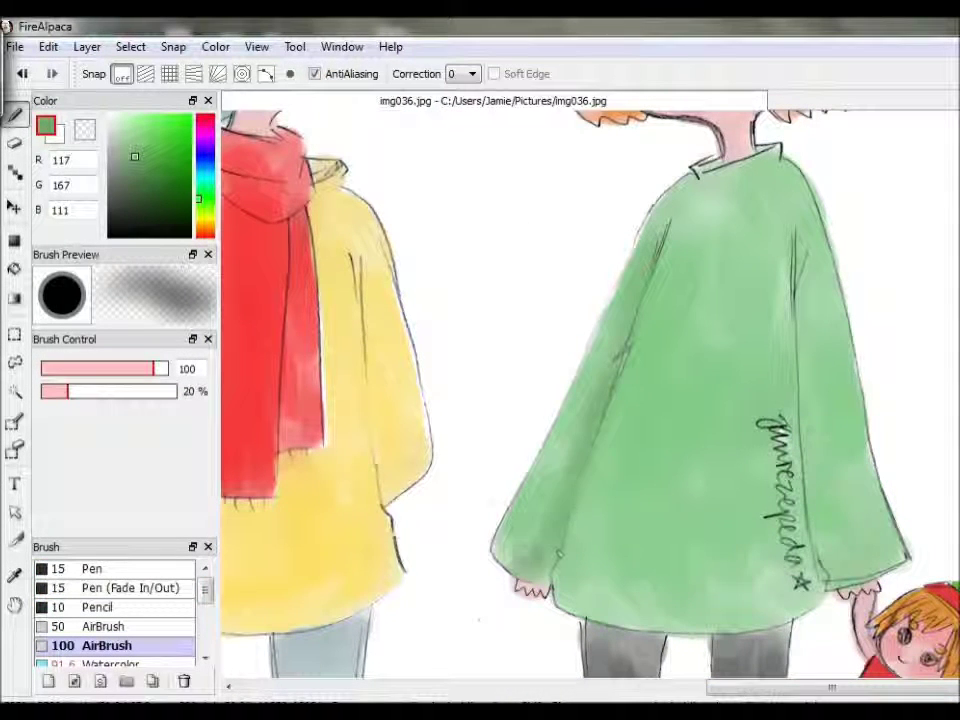
{"action": "mouse_move", "coordinate": [602, 238]}
{"action": "left_mouse_down"}
{"action": "mouse_move", "coordinate": [604, 186]}
{"action": "mouse_move", "coordinate": [608, 360]}
{"action": "mouse_move", "coordinate": [656, 425]}
{"action": "left_mouse_up"}
{"action": "left_click_drag", "start_coordinate": [604, 150], "coordinate": [604, 372]}
Step: Set the colour to red, RGB 255, 47, 47, and choose the Pen (Fade In/Out) brush at size 15
{"action": "left_click", "coordinate": [199, 118]}
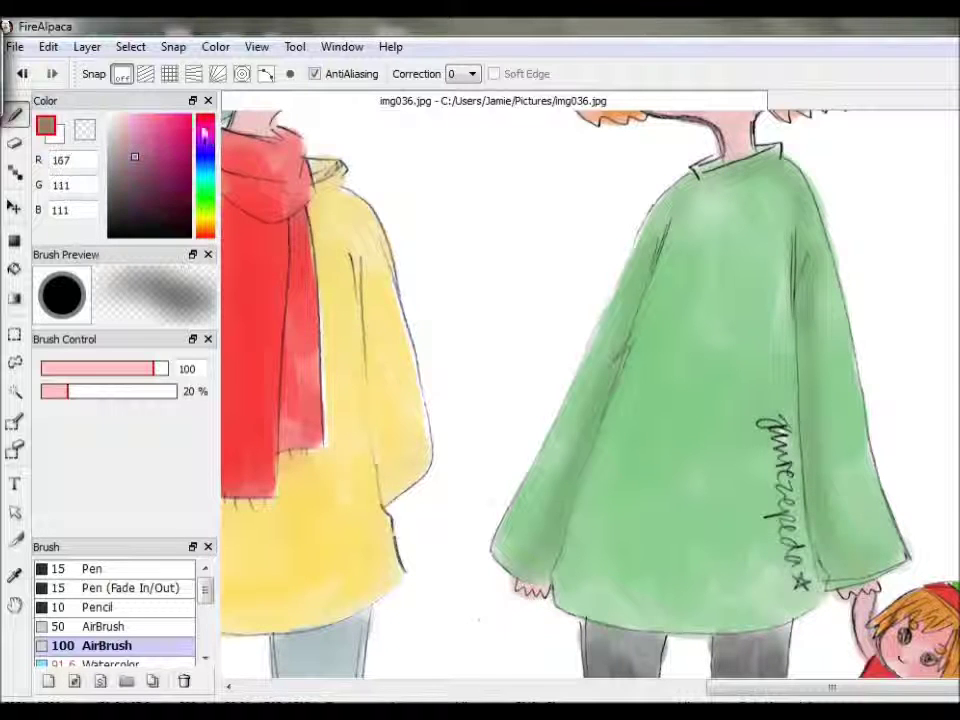
{"action": "left_click", "coordinate": [176, 117]}
{"action": "scroll", "coordinate": [205, 590], "scroll_direction": "down", "scroll_amount": 5}
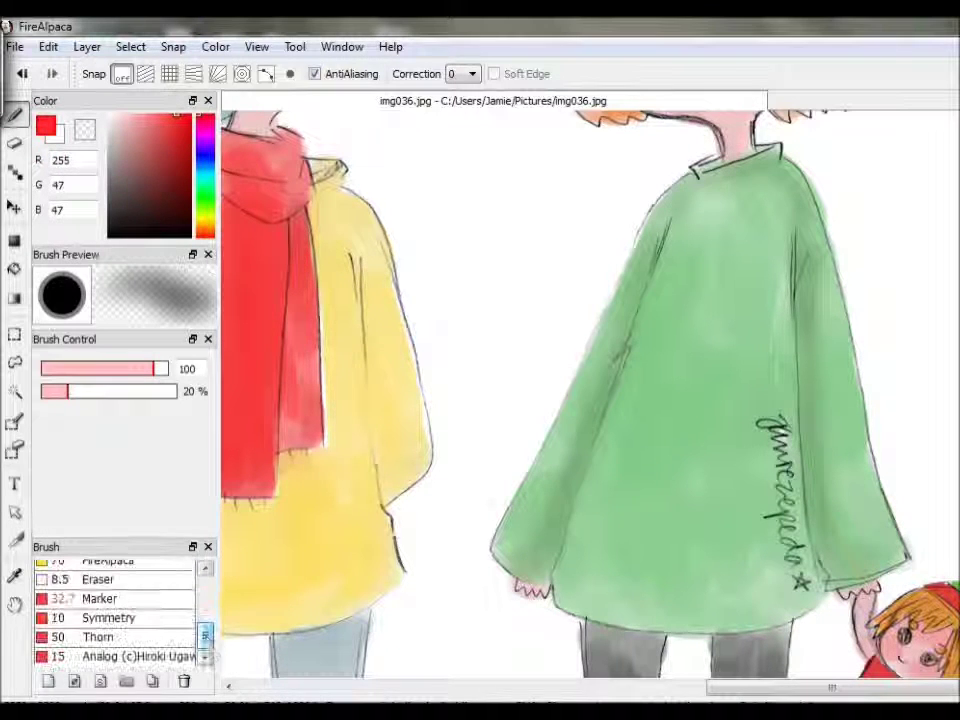
{"action": "left_click", "coordinate": [112, 618]}
{"action": "scroll", "coordinate": [163, 630], "scroll_direction": "up", "scroll_amount": 2}
{"action": "left_click", "coordinate": [163, 630]}
{"action": "scroll", "coordinate": [130, 640], "scroll_direction": "up", "scroll_amount": 2}
{"action": "left_click", "coordinate": [110, 645]}
{"action": "scroll", "coordinate": [150, 630], "scroll_direction": "up", "scroll_amount": 2}
{"action": "left_click", "coordinate": [110, 656]}
{"action": "scroll", "coordinate": [160, 630], "scroll_direction": "up", "scroll_amount": 3}
{"action": "left_click", "coordinate": [110, 645]}
{"action": "left_click", "coordinate": [185, 588]}
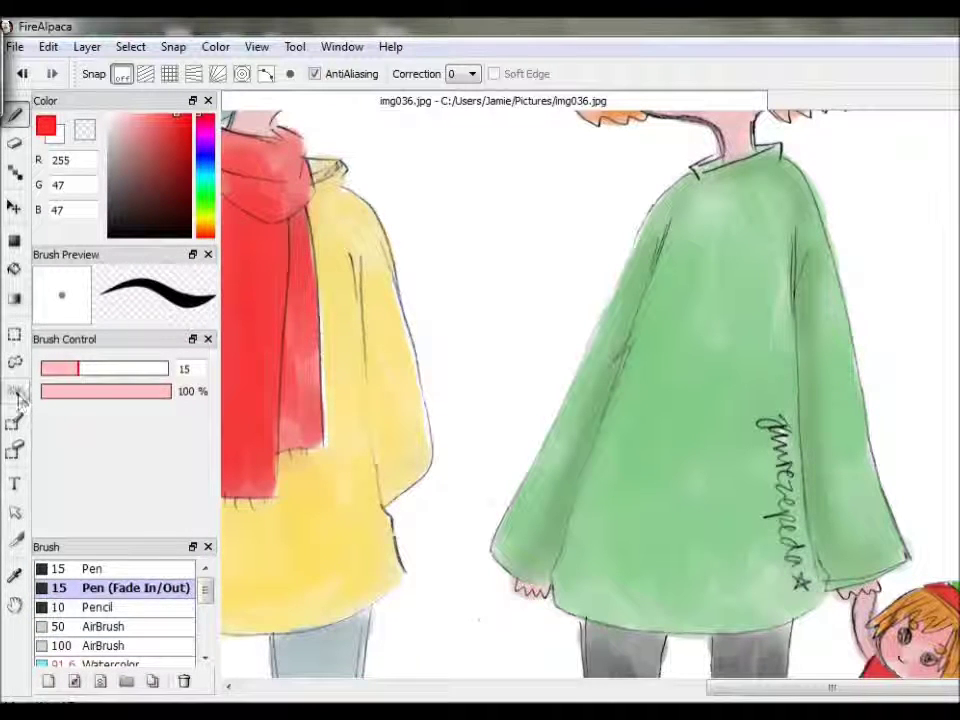
Step: Draw two thin horizontal red lines across the green sweater's chest with the Dot tool at 1 pixel
{"action": "left_click", "coordinate": [14, 172]}
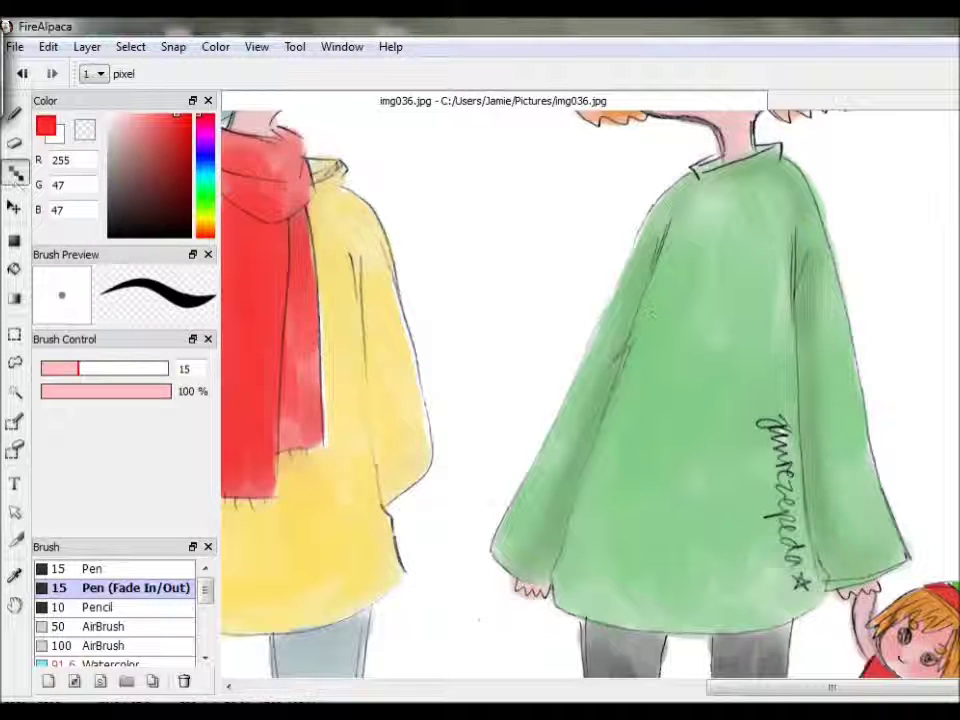
{"action": "left_click", "coordinate": [48, 46]}
{"action": "left_click", "coordinate": [75, 68]}
{"action": "left_click_drag", "start_coordinate": [660, 295], "coordinate": [787, 295]}
{"action": "left_click_drag", "start_coordinate": [628, 374], "coordinate": [795, 374]}
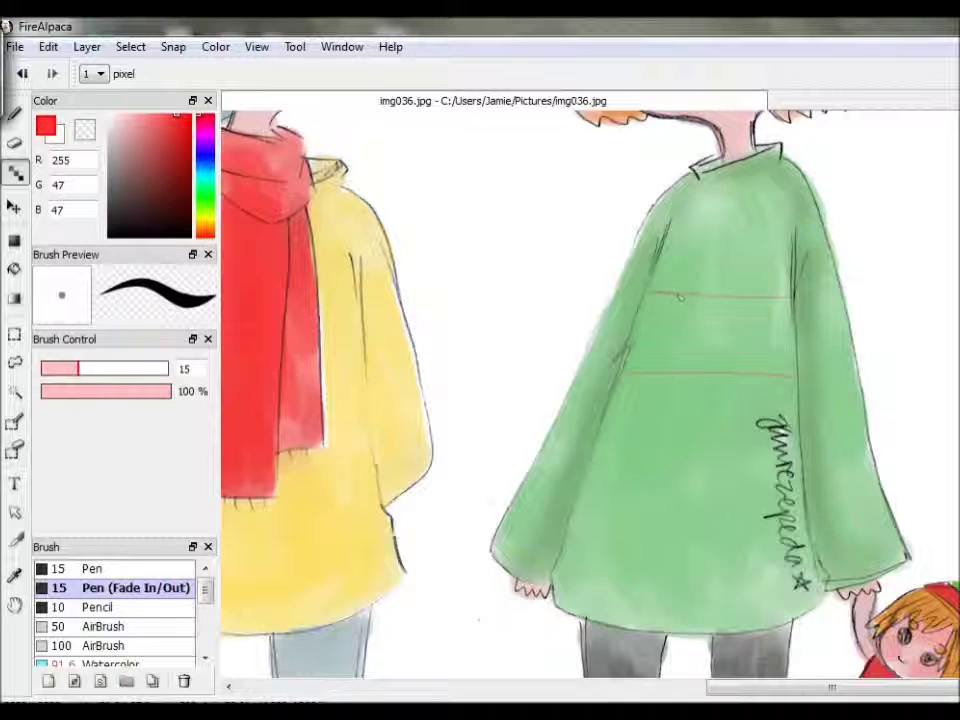
Step: Thicken both horizontal red lines on the green sweater with the Dot tool and the Pen at size 15
{"action": "left_click_drag", "start_coordinate": [652, 294], "coordinate": [789, 296]}
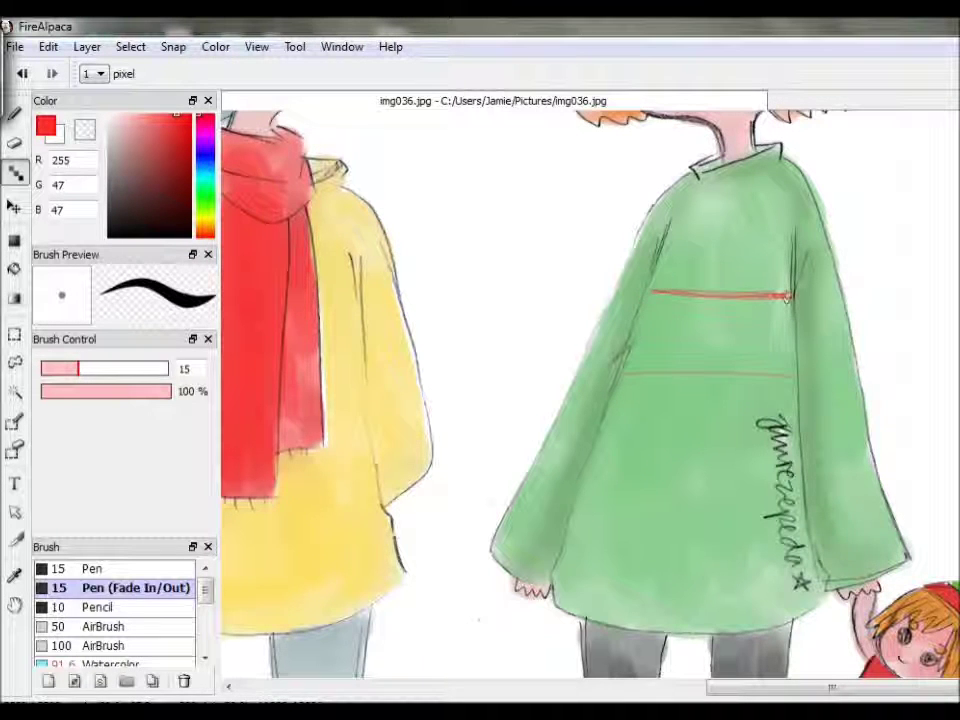
{"action": "left_click_drag", "start_coordinate": [792, 374], "coordinate": [690, 376]}
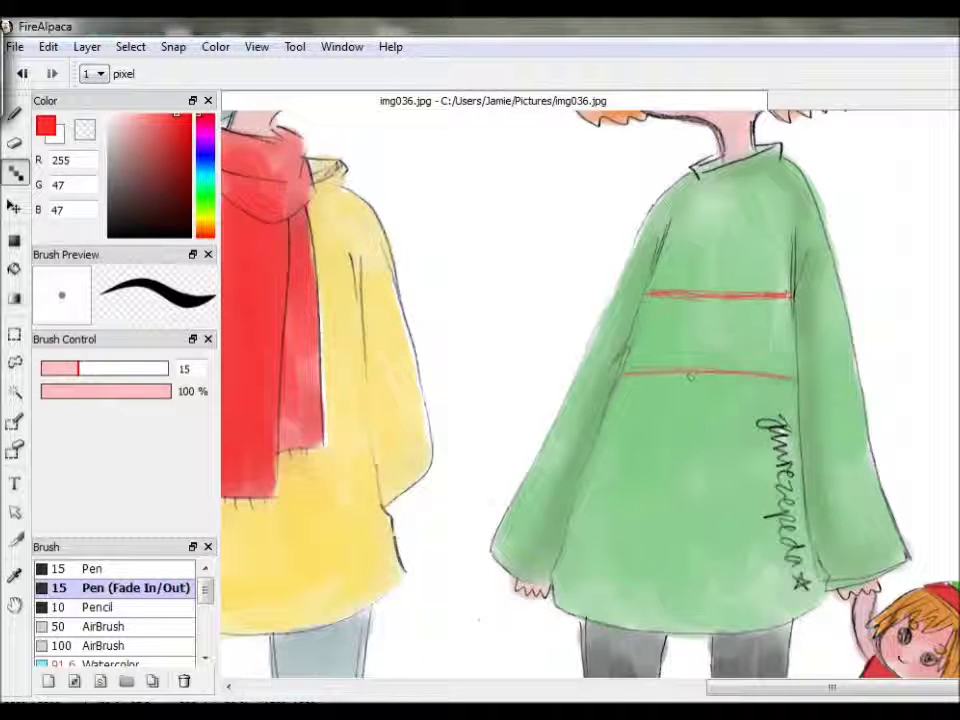
{"action": "left_click", "coordinate": [14, 114]}
{"action": "mouse_move", "coordinate": [735, 296]}
{"action": "left_mouse_down"}
{"action": "mouse_move", "coordinate": [697, 296]}
{"action": "mouse_move", "coordinate": [771, 303]}
{"action": "left_mouse_up"}
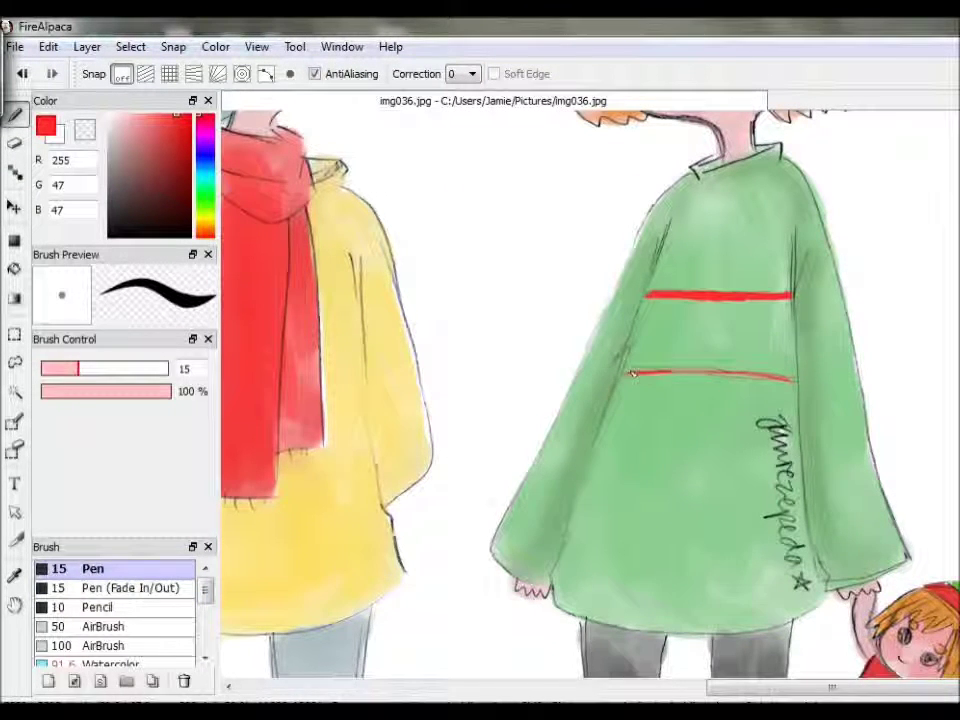
{"action": "left_click_drag", "start_coordinate": [630, 374], "coordinate": [690, 372]}
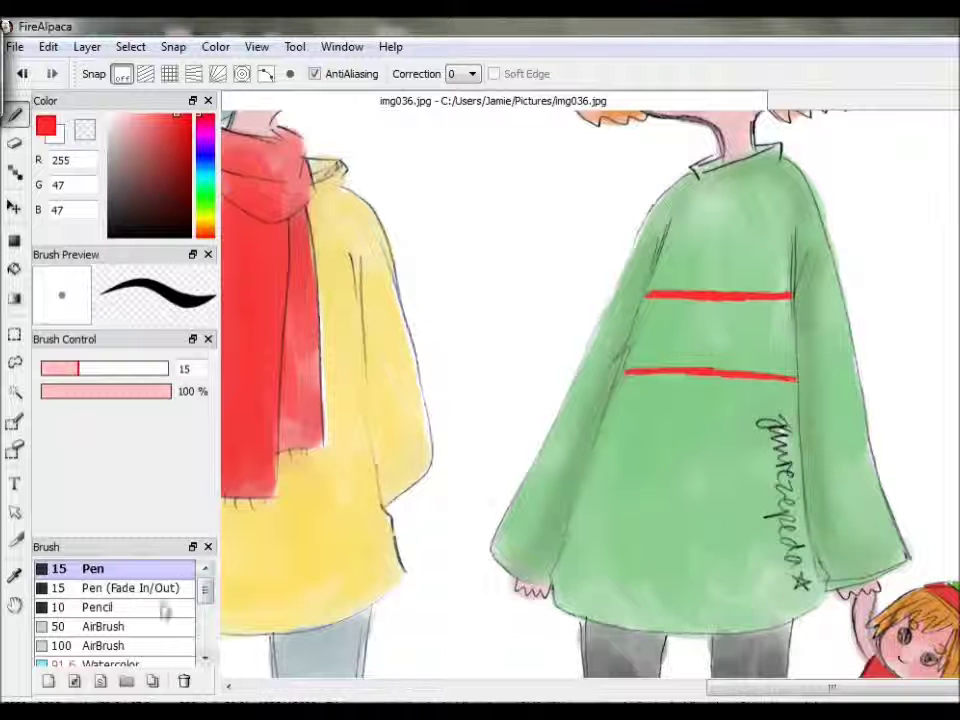
Step: Fill the band between the sweater's two red lines with white, RGB 255, 255, 255, using the Marker at size 95
{"action": "scroll", "coordinate": [190, 600], "scroll_direction": "down", "scroll_amount": 4}
{"action": "left_click", "coordinate": [148, 636]}
{"action": "left_click", "coordinate": [100, 598]}
{"action": "left_click", "coordinate": [110, 117]}
{"action": "left_click_drag", "start_coordinate": [670, 333], "coordinate": [720, 333]}
{"action": "left_click_drag", "start_coordinate": [128, 368], "coordinate": [153, 368]}
{"action": "mouse_move", "coordinate": [748, 332]}
{"action": "left_mouse_down"}
{"action": "mouse_move", "coordinate": [660, 330]}
{"action": "mouse_move", "coordinate": [782, 320]}
{"action": "mouse_move", "coordinate": [762, 318]}
{"action": "mouse_move", "coordinate": [778, 326]}
{"action": "mouse_move", "coordinate": [785, 350]}
{"action": "mouse_move", "coordinate": [720, 350]}
{"action": "mouse_move", "coordinate": [650, 322]}
{"action": "mouse_move", "coordinate": [655, 360]}
{"action": "mouse_move", "coordinate": [790, 362]}
{"action": "mouse_move", "coordinate": [668, 350]}
{"action": "mouse_move", "coordinate": [707, 343]}
{"action": "mouse_move", "coordinate": [750, 364]}
{"action": "mouse_move", "coordinate": [648, 364]}
{"action": "mouse_move", "coordinate": [745, 366]}
{"action": "mouse_move", "coordinate": [678, 366]}
{"action": "mouse_move", "coordinate": [720, 364]}
{"action": "mouse_move", "coordinate": [688, 366]}
{"action": "left_mouse_up"}
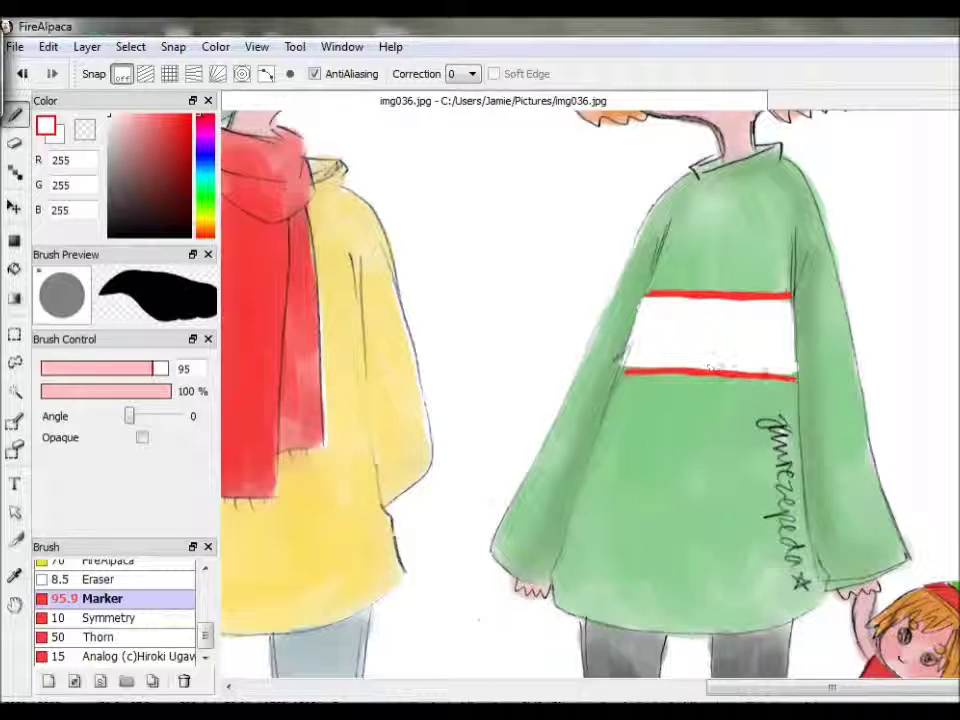
Step: Set the colour to muted green, RGB 140, 194, 134, and choose the AirBrush at size 50 for the white band's edges
{"action": "left_click", "coordinate": [257, 46]}
{"action": "left_click", "coordinate": [280, 70]}
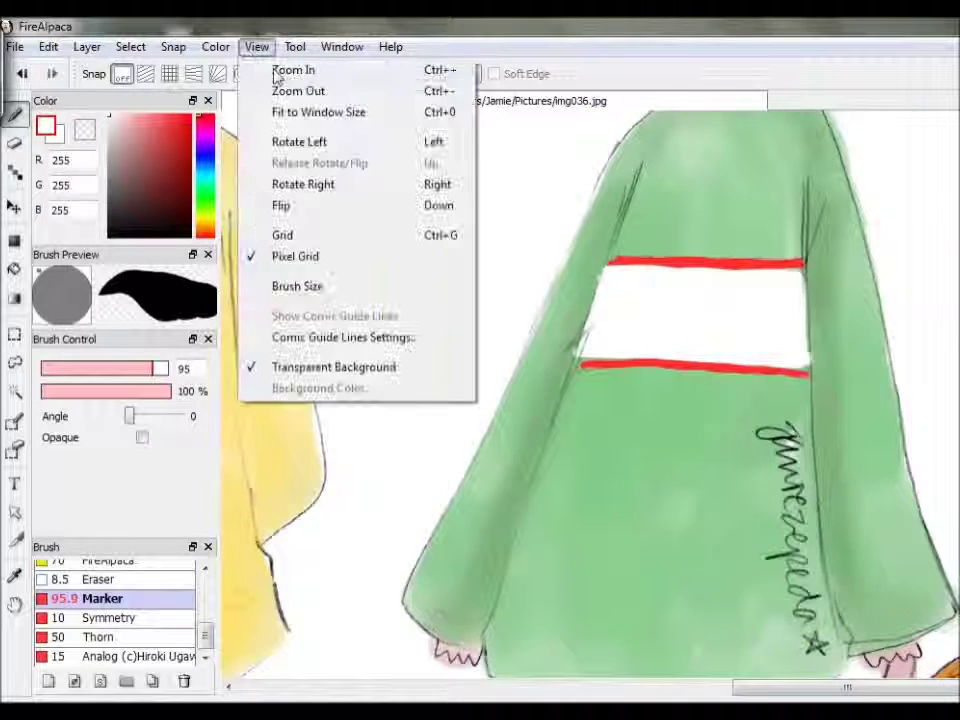
{"action": "left_click", "coordinate": [198, 198]}
{"action": "left_click", "coordinate": [133, 143]}
{"action": "scroll", "coordinate": [115, 610], "scroll_direction": "up", "scroll_amount": 3}
{"action": "left_click", "coordinate": [100, 591]}
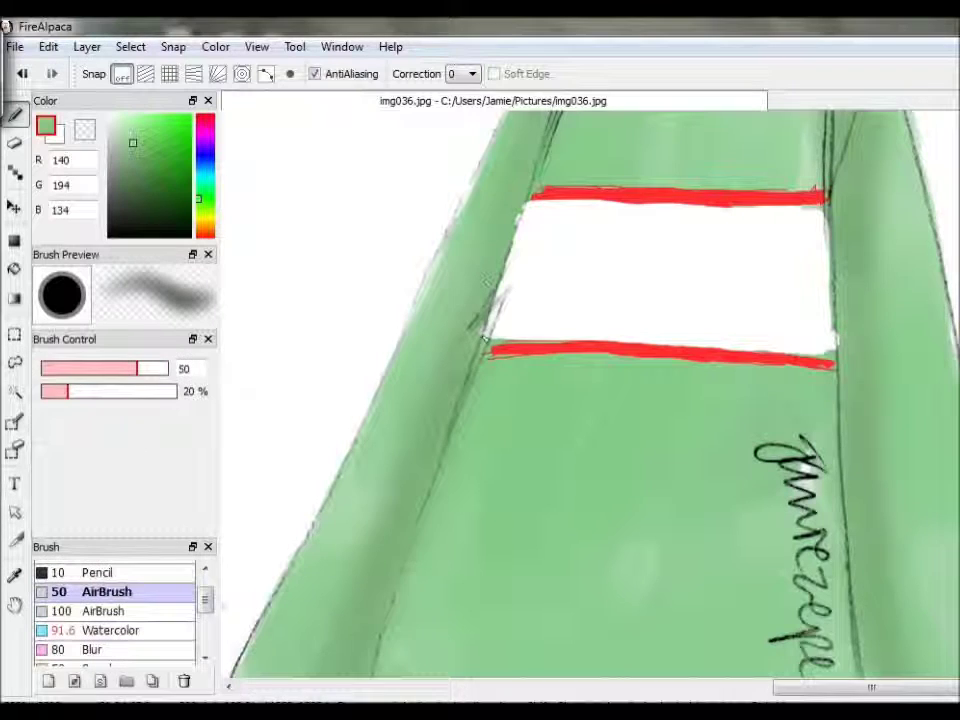
Step: Draw a leaping reindeer in red, RGB 240, 65, 65, at the start of the white band with the Pen at size 15
{"action": "scroll", "coordinate": [161, 572], "scroll_direction": "up", "scroll_amount": 2}
{"action": "left_click", "coordinate": [100, 568]}
{"action": "key", "text": "x"}
{"action": "left_click", "coordinate": [204, 119]}
{"action": "left_click", "coordinate": [169, 121]}
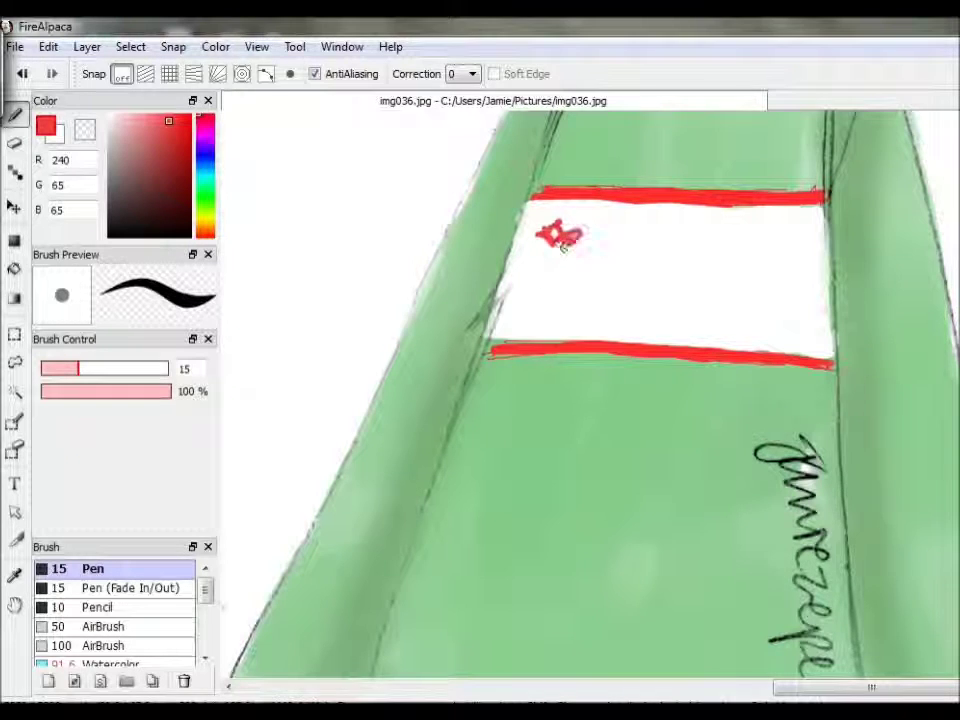
{"action": "mouse_move", "coordinate": [561, 233]}
{"action": "left_mouse_down"}
{"action": "mouse_move", "coordinate": [582, 268]}
{"action": "mouse_move", "coordinate": [545, 265]}
{"action": "mouse_move", "coordinate": [580, 262]}
{"action": "mouse_move", "coordinate": [535, 288]}
{"action": "mouse_move", "coordinate": [533, 318]}
{"action": "left_mouse_up"}
{"action": "left_click_drag", "start_coordinate": [556, 266], "coordinate": [559, 296]}
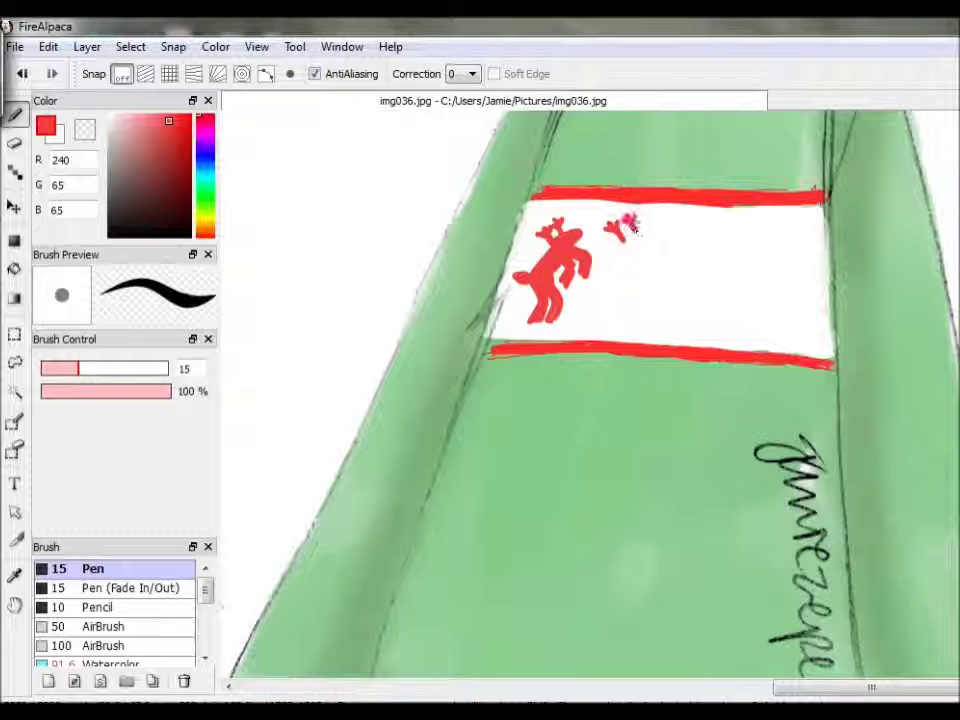
Step: Draw three more red reindeer in a row along the sweater's white band, beside the first one
{"action": "left_click_drag", "start_coordinate": [640, 240], "coordinate": [663, 250]}
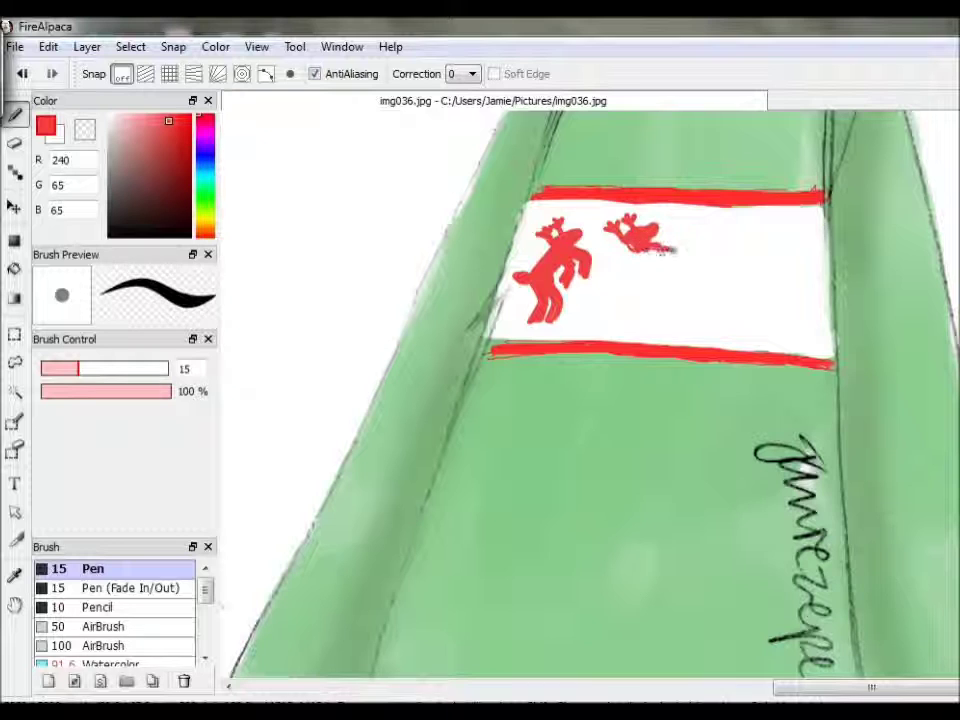
{"action": "left_click_drag", "start_coordinate": [625, 290], "coordinate": [630, 313]}
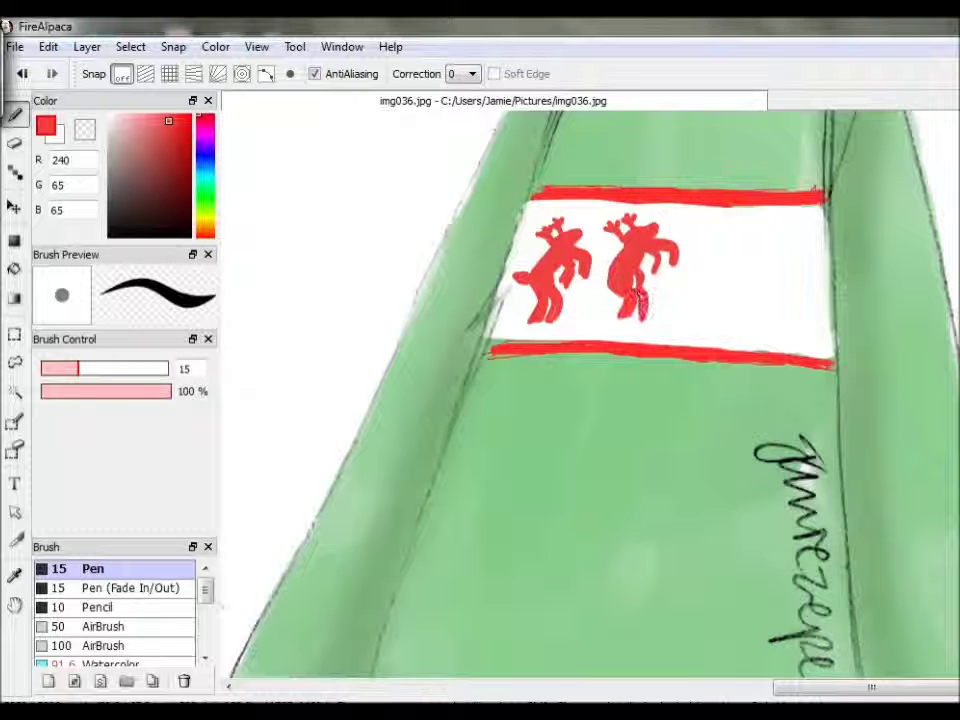
{"action": "left_click_drag", "start_coordinate": [630, 280], "coordinate": [592, 285]}
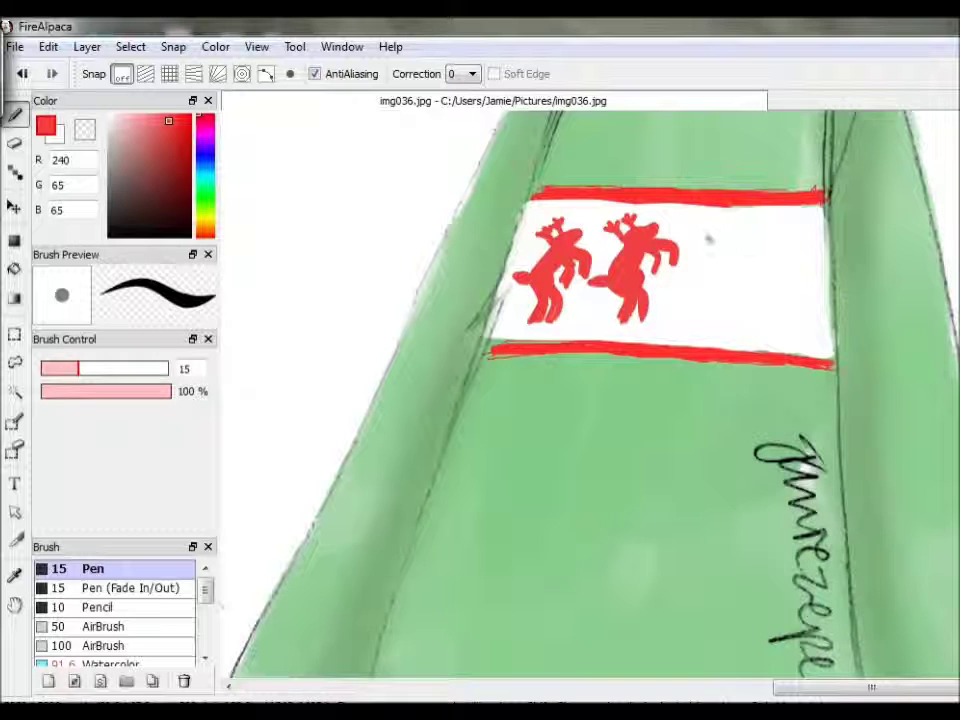
{"action": "mouse_move", "coordinate": [723, 236]}
{"action": "left_mouse_down"}
{"action": "mouse_move", "coordinate": [740, 238]}
{"action": "mouse_move", "coordinate": [711, 249]}
{"action": "left_mouse_up"}
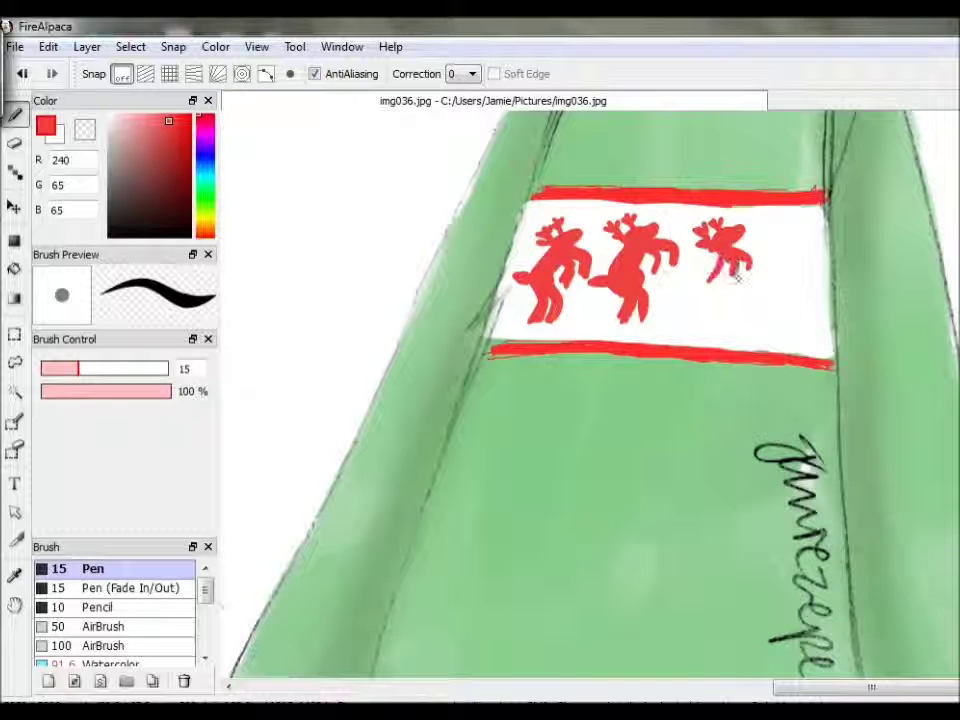
{"action": "left_click_drag", "start_coordinate": [705, 316], "coordinate": [707, 282]}
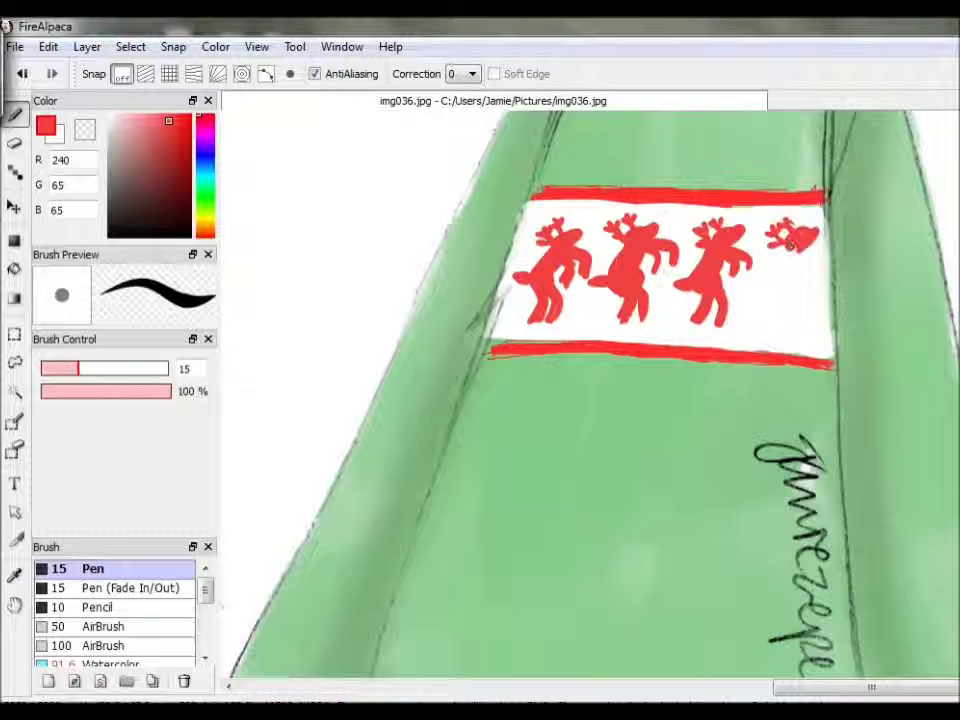
{"action": "mouse_move", "coordinate": [801, 252]}
{"action": "left_mouse_down"}
{"action": "mouse_move", "coordinate": [804, 276]}
{"action": "mouse_move", "coordinate": [785, 325]}
{"action": "mouse_move", "coordinate": [775, 320]}
{"action": "mouse_move", "coordinate": [775, 288]}
{"action": "mouse_move", "coordinate": [785, 300]}
{"action": "mouse_move", "coordinate": [786, 311]}
{"action": "mouse_move", "coordinate": [770, 289]}
{"action": "mouse_move", "coordinate": [790, 273]}
{"action": "left_mouse_up"}
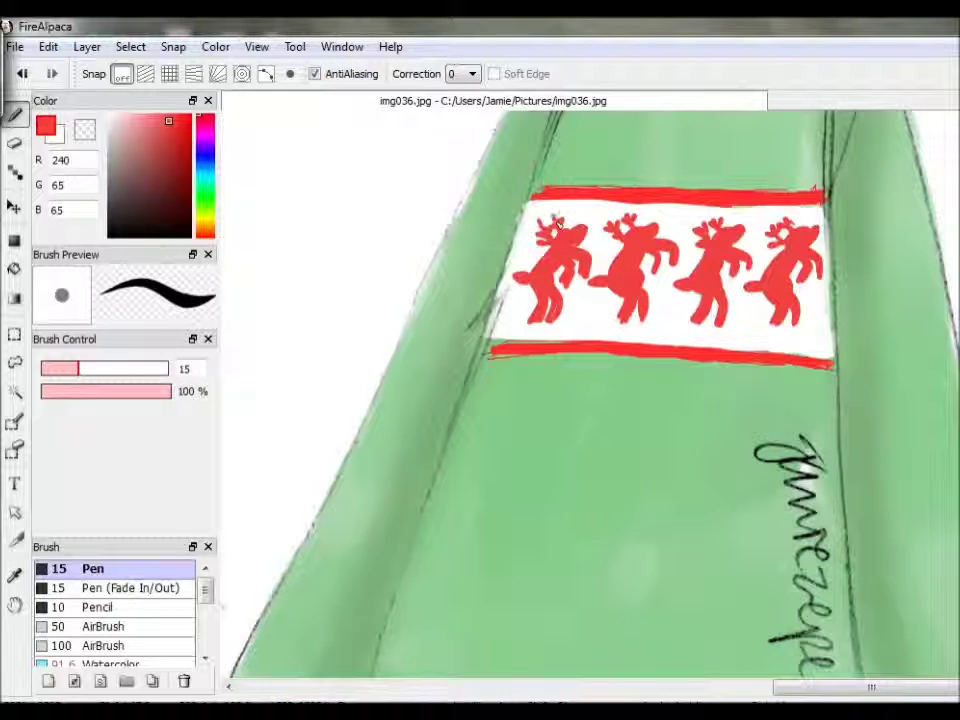
Step: Lighten the lower part of the yellow coat with pale cream, RGB 246, 245, 223, using the Watercolor brush at size 91
{"action": "left_click", "coordinate": [256, 46]}
{"action": "left_click", "coordinate": [283, 90]}
{"action": "left_click", "coordinate": [256, 46]}
{"action": "left_click", "coordinate": [283, 90]}
{"action": "left_click", "coordinate": [256, 46]}
{"action": "left_click", "coordinate": [283, 90]}
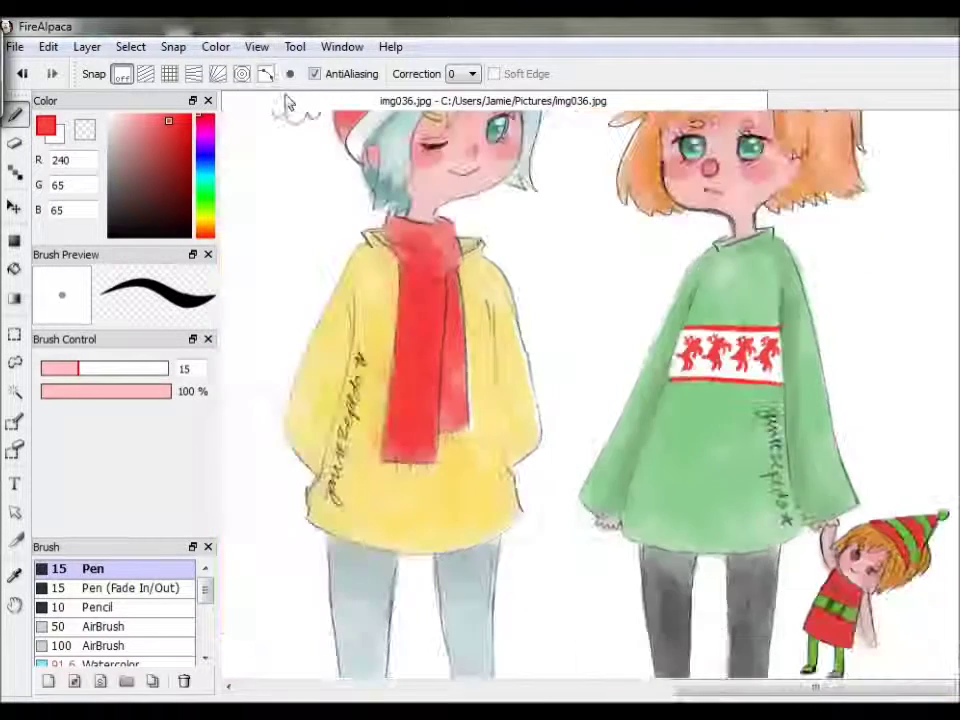
{"action": "scroll", "coordinate": [288, 103], "scroll_direction": "down", "scroll_amount": 1}
{"action": "scroll", "coordinate": [288, 103], "scroll_direction": "up", "scroll_amount": 2}
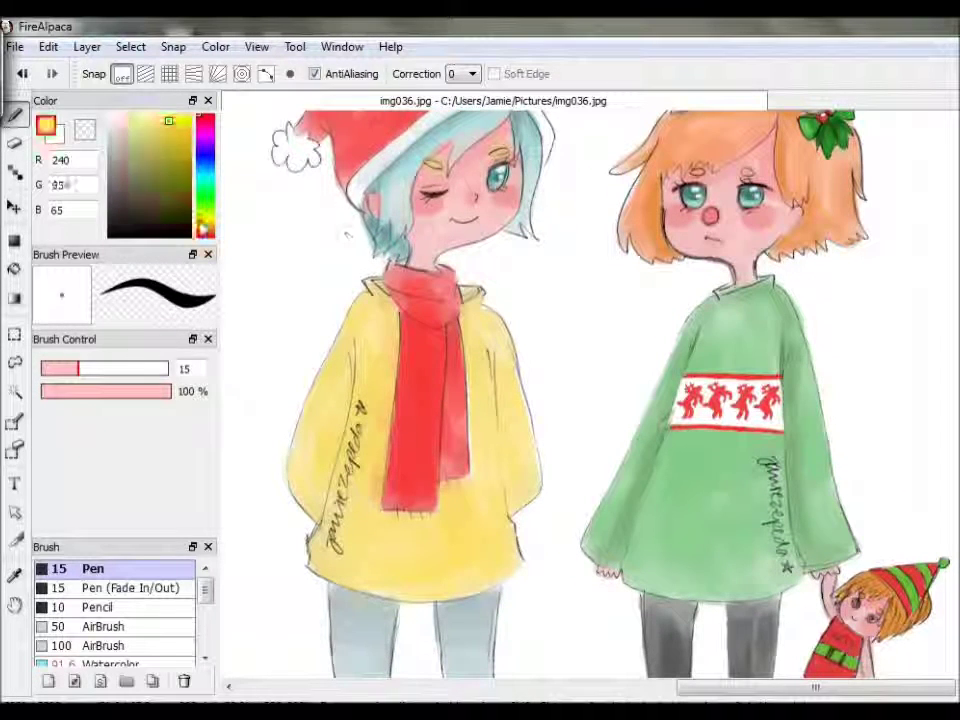
{"action": "scroll", "coordinate": [115, 610], "scroll_direction": "down", "scroll_amount": 2}
{"action": "left_click", "coordinate": [110, 603]}
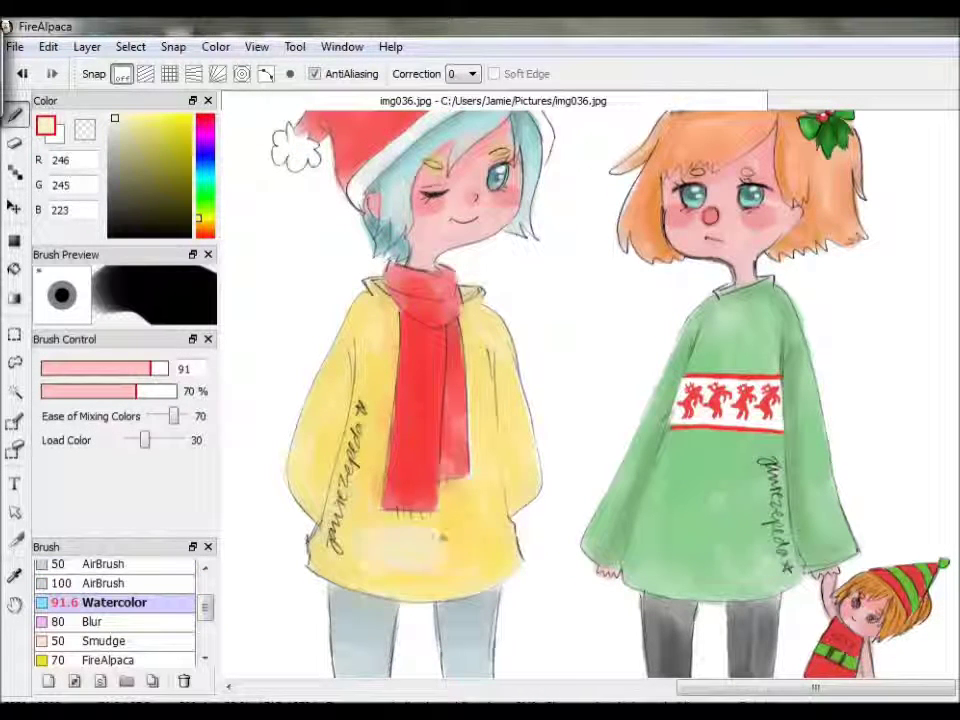
{"action": "left_click", "coordinate": [50, 46]}
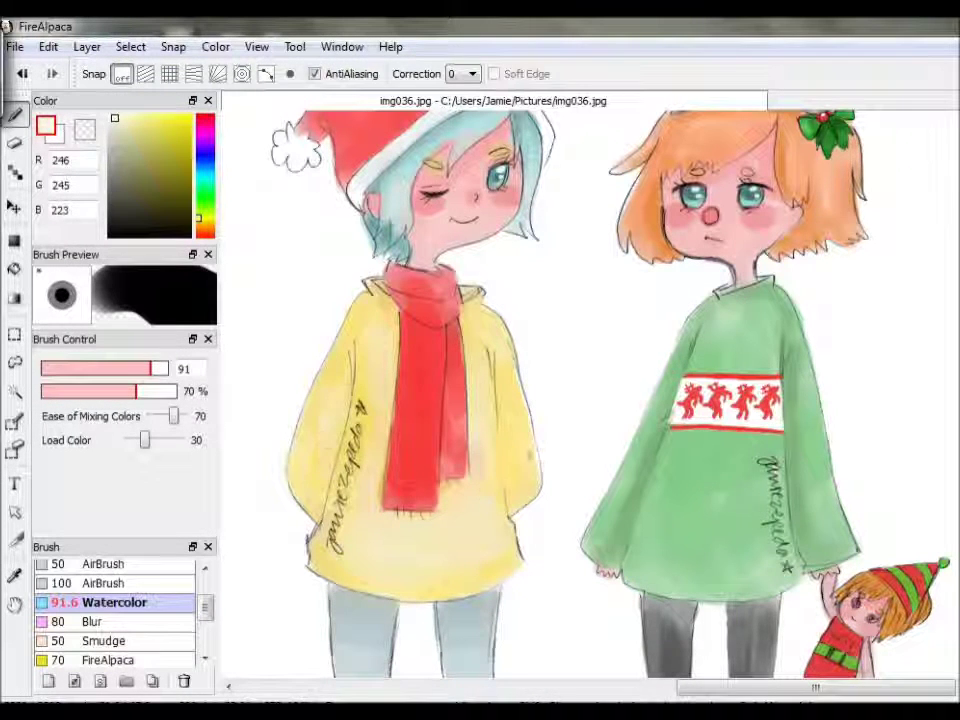
Step: Blend soft beige, RGB 244, 218, 163, and light cream, RGB 248, 238, 203, into the yellow coat with the Watercolor brush
{"action": "left_click_drag", "start_coordinate": [174, 133], "coordinate": [134, 119]}
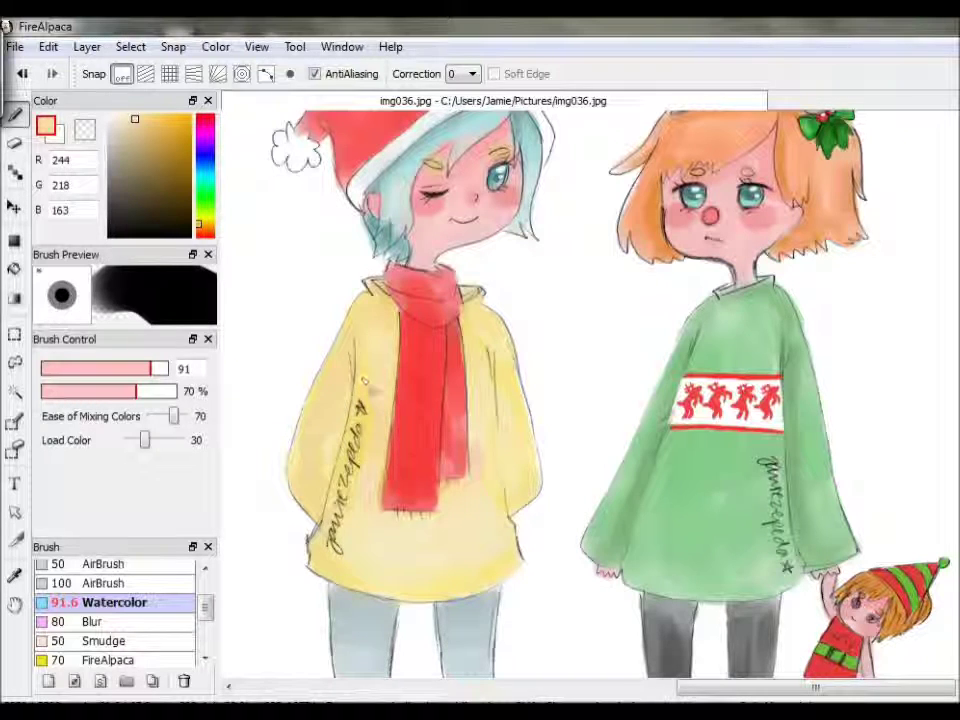
{"action": "left_click", "coordinate": [48, 46]}
{"action": "left_click", "coordinate": [72, 69]}
{"action": "left_click", "coordinate": [122, 117]}
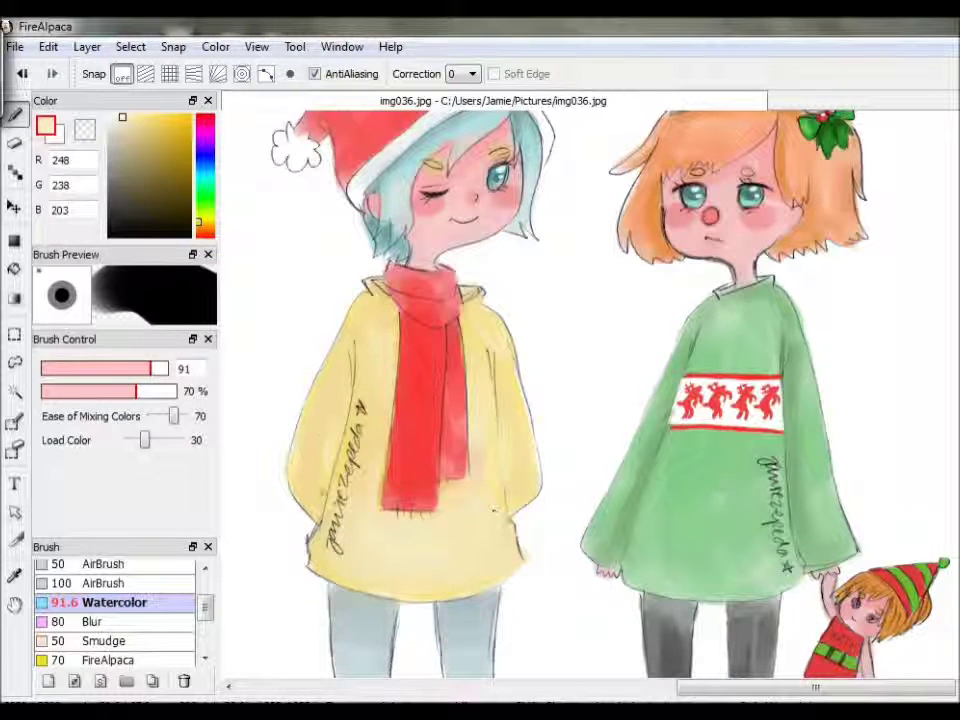
Step: Shade the coat's sleeves, shoulders and the area around the scarf with muted yellow, RGB 234, 212, 135, using the Watercolor brush
{"action": "left_click", "coordinate": [142, 123]}
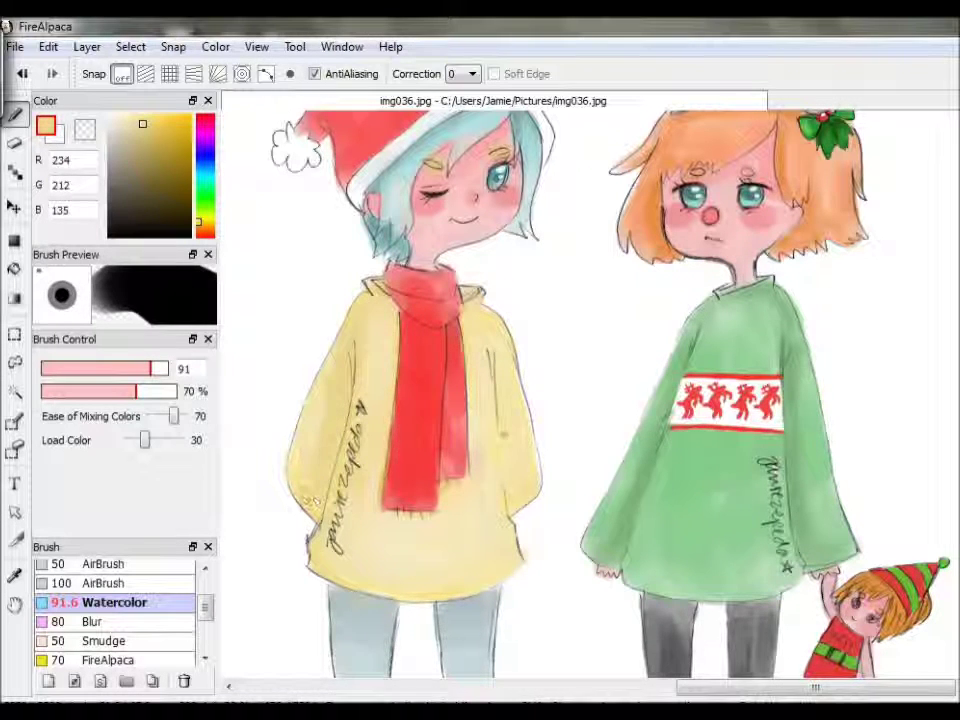
{"action": "mouse_move", "coordinate": [372, 296]}
{"action": "left_mouse_down"}
{"action": "mouse_move", "coordinate": [470, 400]}
{"action": "mouse_move", "coordinate": [466, 300]}
{"action": "left_mouse_up"}
{"action": "left_click", "coordinate": [48, 46]}
{"action": "left_click", "coordinate": [45, 66]}
Step: Choose the Pen at size 15 and set the colour to white, RGB 255, 255, 255, for decorating the red scarf
{"action": "left_click", "coordinate": [257, 46]}
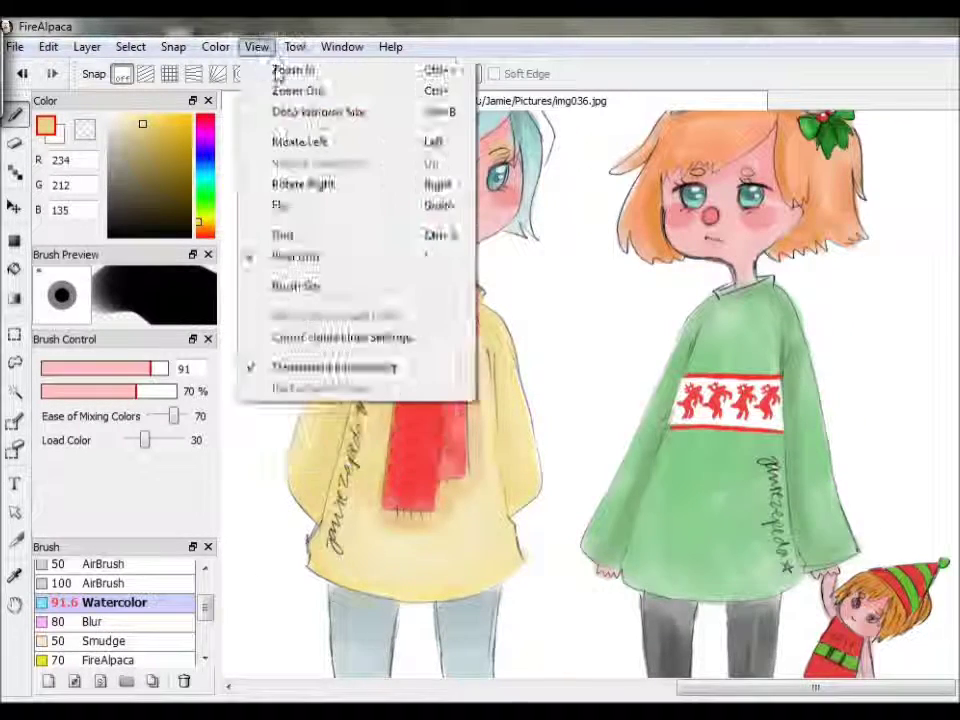
{"action": "left_click", "coordinate": [280, 72]}
{"action": "left_click", "coordinate": [257, 46]}
{"action": "left_click", "coordinate": [274, 71]}
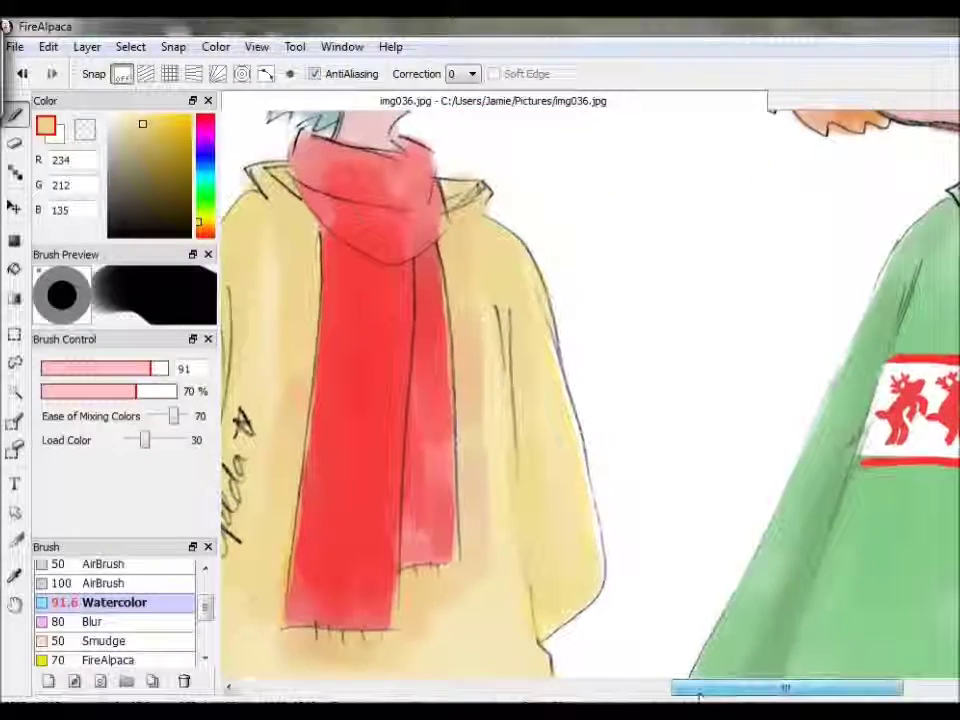
{"action": "left_click_drag", "start_coordinate": [136, 391], "coordinate": [126, 391]}
{"action": "scroll", "coordinate": [110, 610], "scroll_direction": "up", "scroll_amount": 3}
{"action": "left_click", "coordinate": [92, 568]}
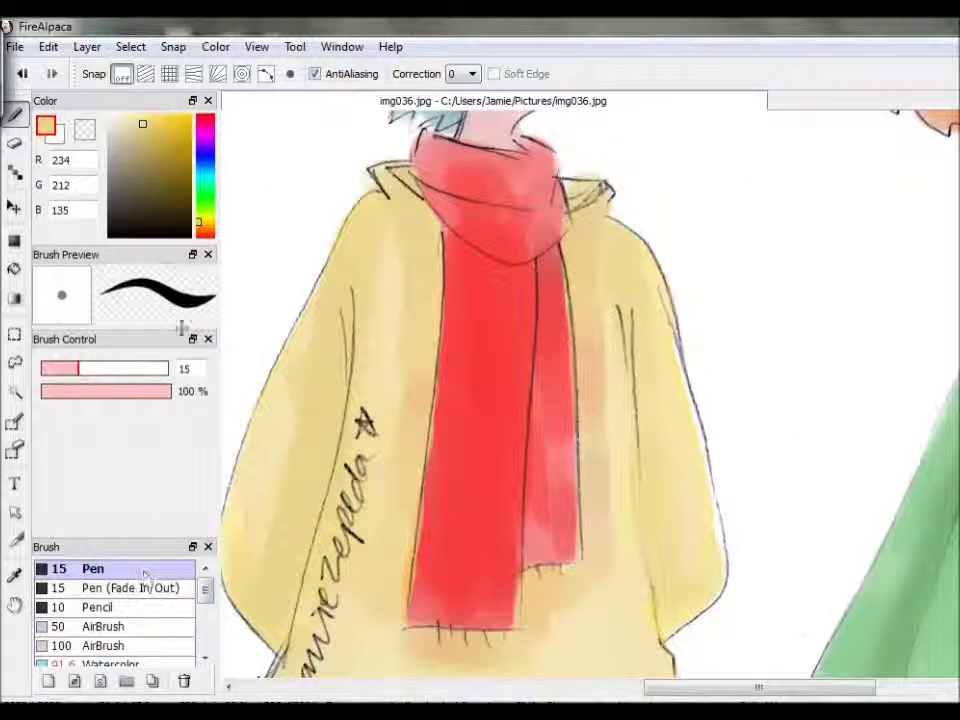
{"action": "left_click", "coordinate": [109, 117]}
{"action": "left_click", "coordinate": [50, 46]}
{"action": "left_click", "coordinate": [52, 47]}
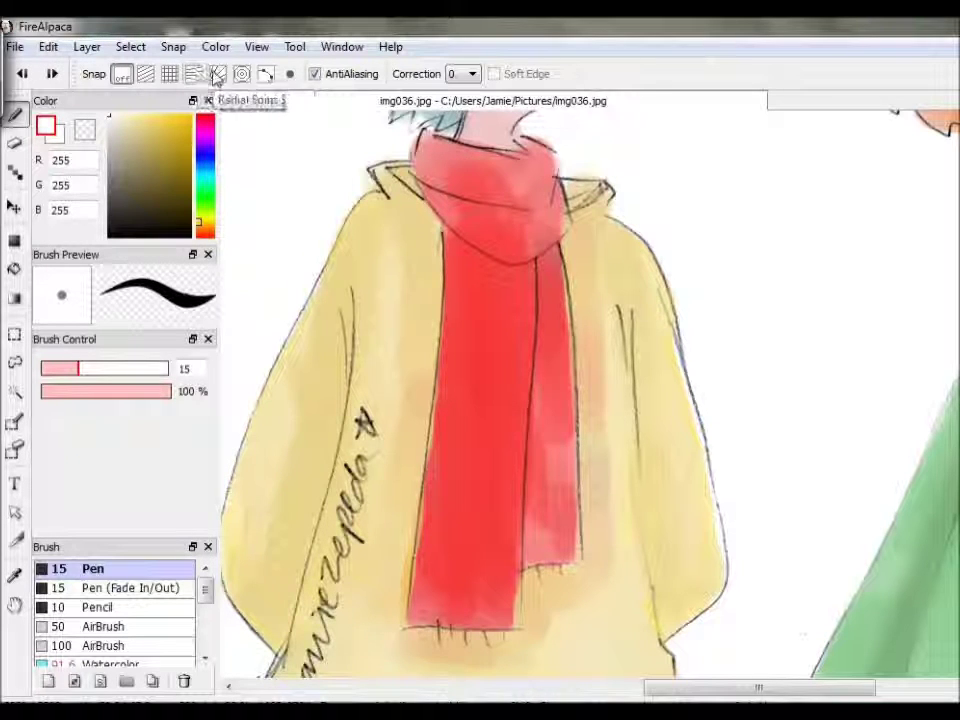
{"action": "left_click_drag", "start_coordinate": [420, 150], "coordinate": [552, 164]}
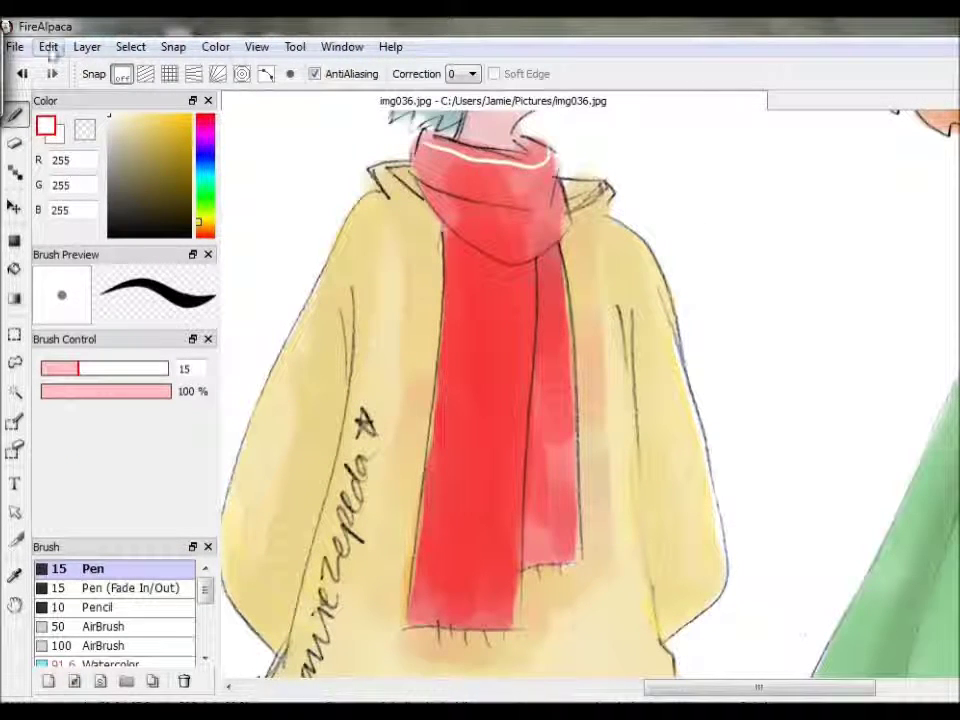
{"action": "left_click", "coordinate": [48, 46]}
{"action": "key", "text": "Escape"}
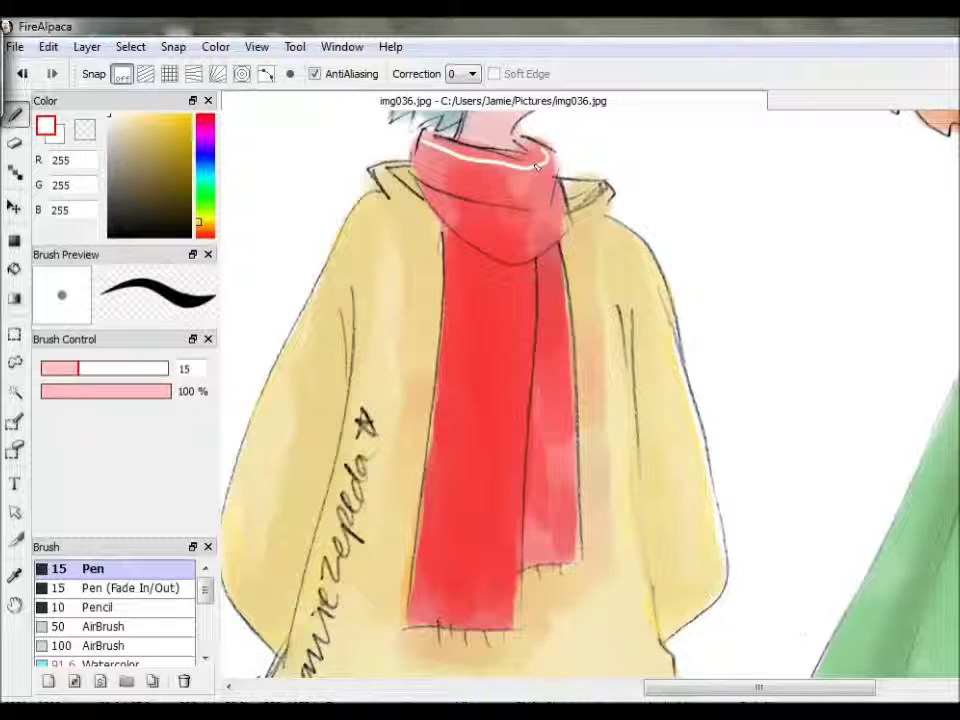
{"action": "left_click", "coordinate": [48, 46]}
{"action": "key", "text": "Escape"}
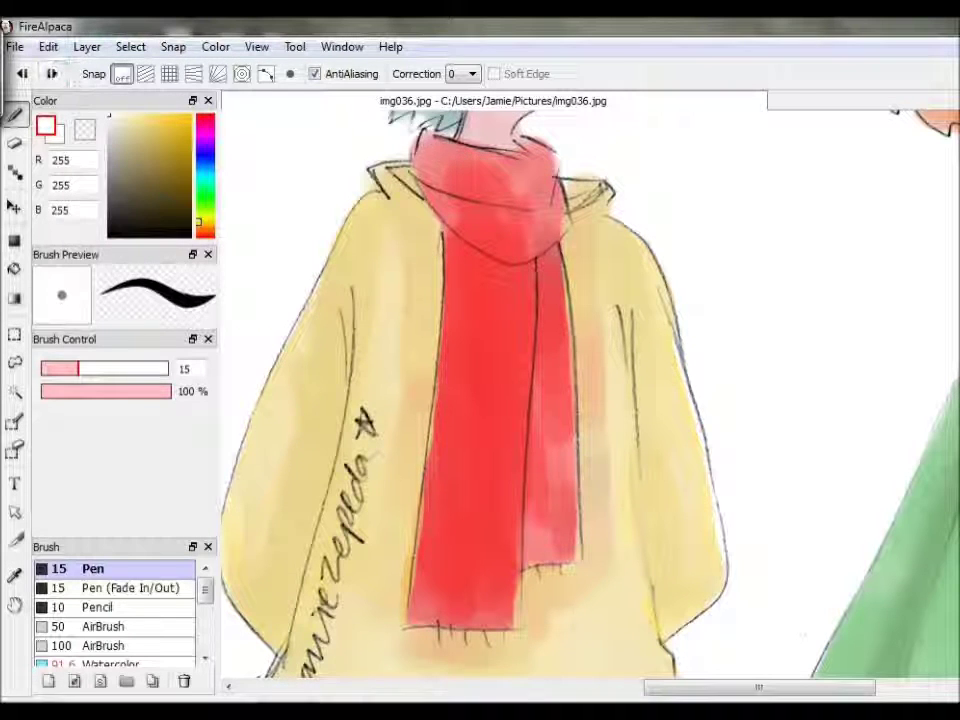
{"action": "key", "text": "ctrl+z"}
Step: Draw a white line along the scarf's upper edge and two rows of four-petalled white flowers around the neck wrap
{"action": "mouse_move", "coordinate": [551, 158]}
{"action": "left_mouse_down"}
{"action": "mouse_move", "coordinate": [444, 151]}
{"action": "mouse_move", "coordinate": [430, 167]}
{"action": "mouse_move", "coordinate": [445, 176]}
{"action": "mouse_move", "coordinate": [436, 181]}
{"action": "mouse_move", "coordinate": [473, 183]}
{"action": "left_mouse_up"}
{"action": "left_click", "coordinate": [452, 174]}
{"action": "left_click", "coordinate": [461, 173]}
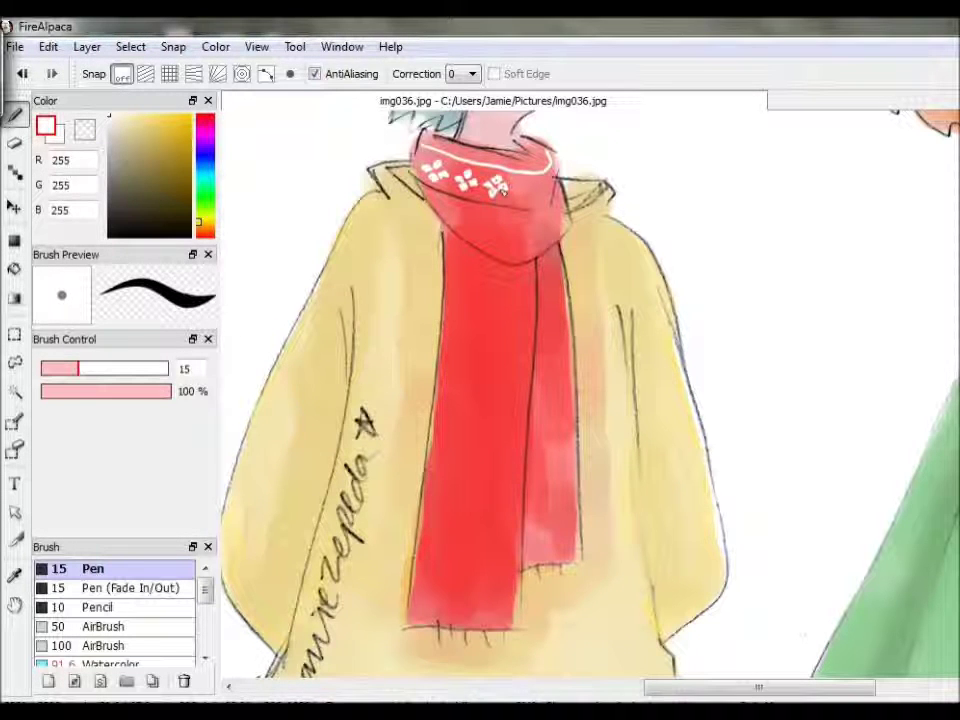
{"action": "left_click_drag", "start_coordinate": [527, 189], "coordinate": [533, 200]}
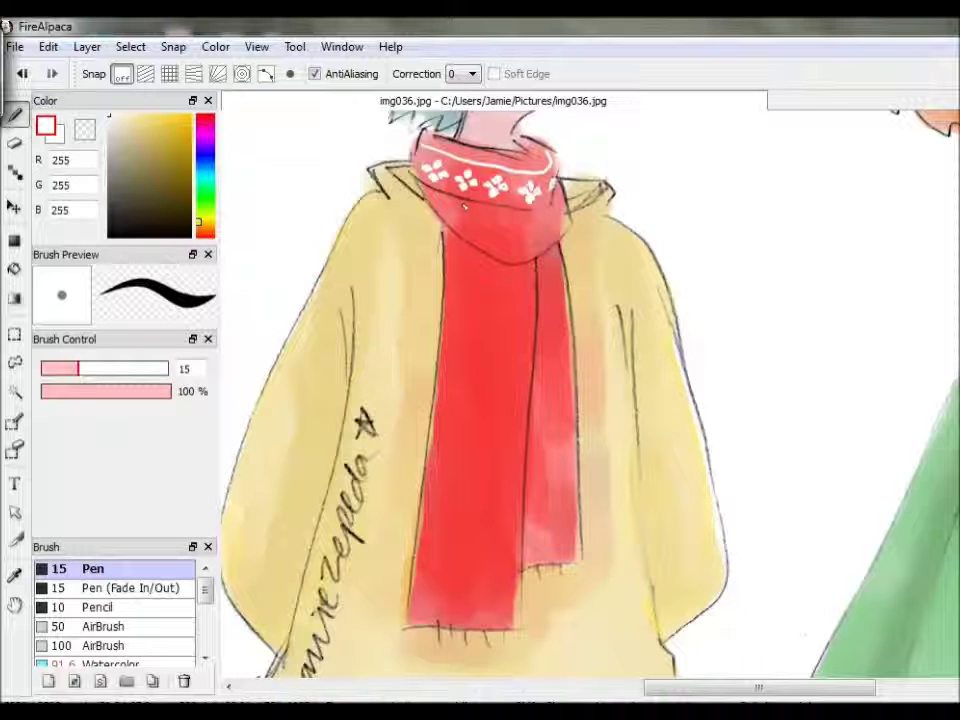
{"action": "left_click_drag", "start_coordinate": [462, 205], "coordinate": [465, 208]}
{"action": "left_click_drag", "start_coordinate": [497, 217], "coordinate": [503, 226]}
{"action": "left_click_drag", "start_coordinate": [530, 225], "coordinate": [535, 230]}
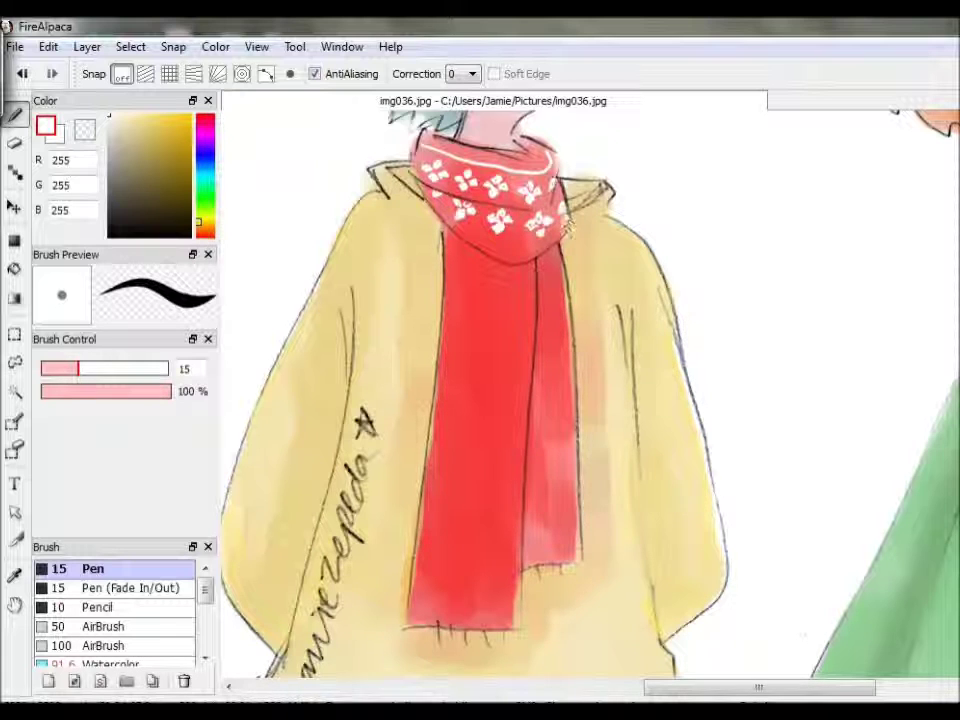
{"action": "mouse_move", "coordinate": [466, 299]}
{"action": "left_mouse_down"}
{"action": "mouse_move", "coordinate": [444, 582]}
{"action": "mouse_move", "coordinate": [440, 495]}
{"action": "mouse_move", "coordinate": [463, 254]}
{"action": "left_mouse_up"}
{"action": "left_click", "coordinate": [48, 46]}
{"action": "left_click", "coordinate": [58, 64]}
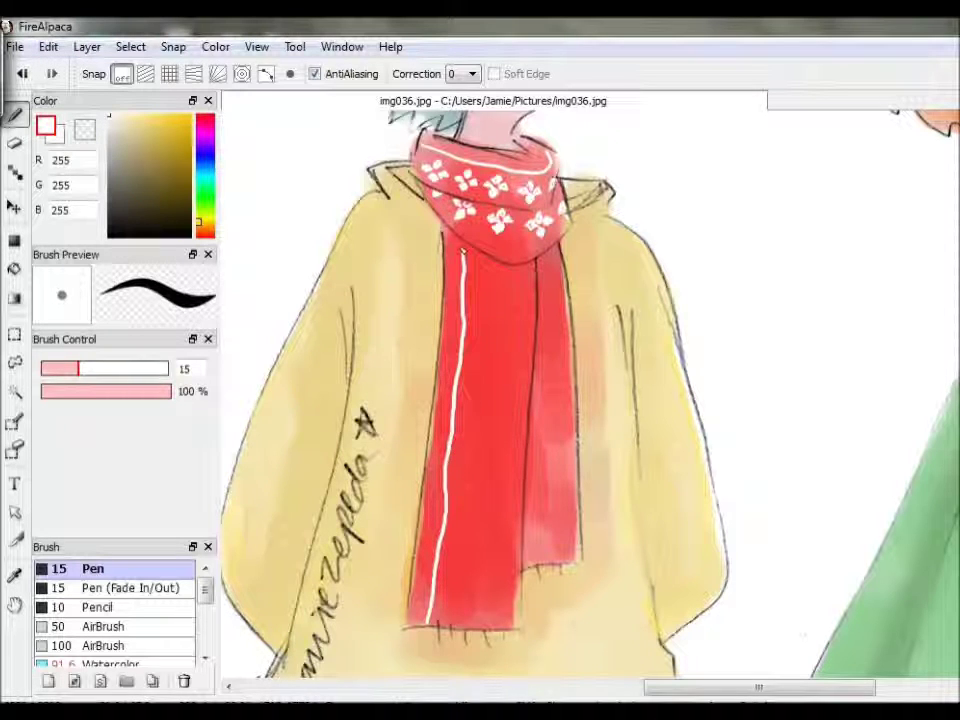
{"action": "left_click_drag", "start_coordinate": [524, 303], "coordinate": [489, 612]}
{"action": "key", "text": "ctrl+z"}
{"action": "left_click", "coordinate": [48, 46]}
{"action": "left_click", "coordinate": [58, 64]}
Step: Draw three thin white lines down the scarf's hanging ends, two on the front and one on the back, with the 1-pixel Dot tool
{"action": "left_click", "coordinate": [15, 172]}
{"action": "mouse_move", "coordinate": [462, 252]}
{"action": "left_mouse_down"}
{"action": "mouse_move", "coordinate": [440, 537]}
{"action": "mouse_move", "coordinate": [445, 615]}
{"action": "left_mouse_up"}
{"action": "left_click_drag", "start_coordinate": [515, 265], "coordinate": [495, 600]}
{"action": "left_click_drag", "start_coordinate": [551, 306], "coordinate": [530, 560]}
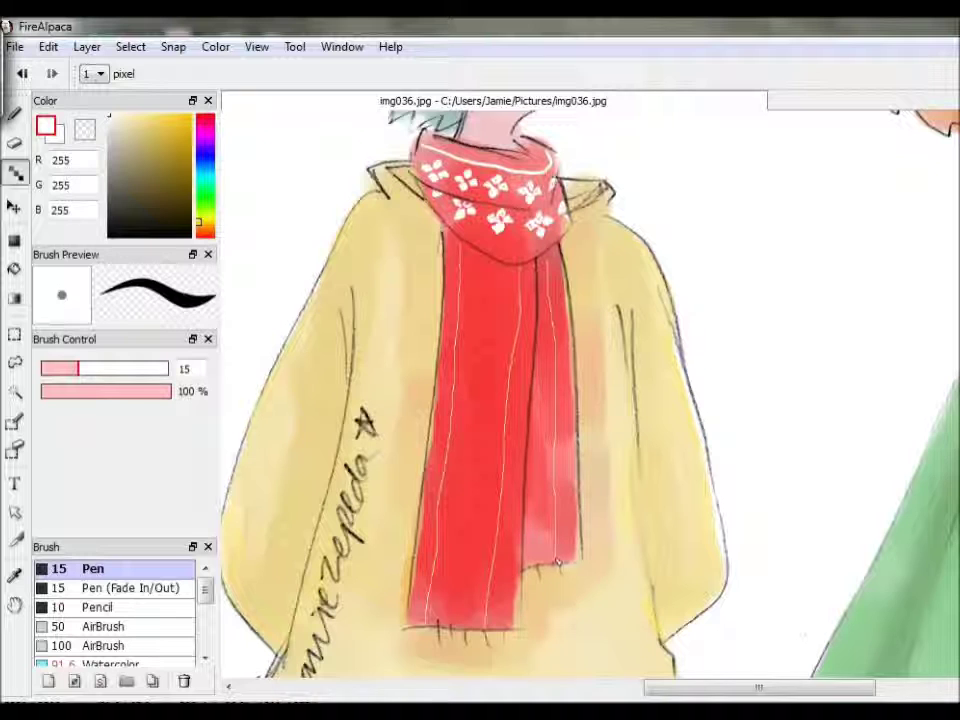
Step: Trace over the three thin lines on the hanging scarf ends in white with the Pen at size 15
{"action": "left_click", "coordinate": [15, 115]}
{"action": "left_click_drag", "start_coordinate": [428, 617], "coordinate": [462, 245]}
{"action": "left_click_drag", "start_coordinate": [487, 630], "coordinate": [522, 258]}
{"action": "left_click_drag", "start_coordinate": [555, 560], "coordinate": [548, 265]}
Step: Draw a column of seven white four-petalled flowers between the two lines on the scarf's front hanging end
{"action": "mouse_move", "coordinate": [481, 290]}
{"action": "left_mouse_down"}
{"action": "mouse_move", "coordinate": [498, 281]}
{"action": "mouse_move", "coordinate": [497, 346]}
{"action": "left_mouse_up"}
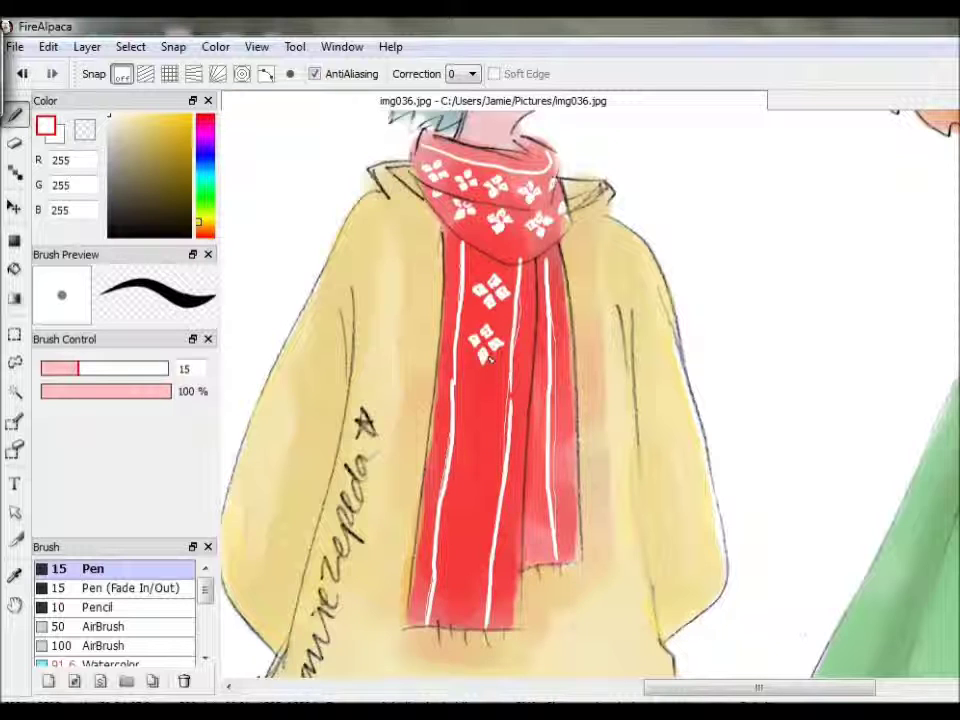
{"action": "mouse_move", "coordinate": [482, 388]}
{"action": "left_mouse_down"}
{"action": "mouse_move", "coordinate": [489, 393]}
{"action": "mouse_move", "coordinate": [473, 401]}
{"action": "left_mouse_up"}
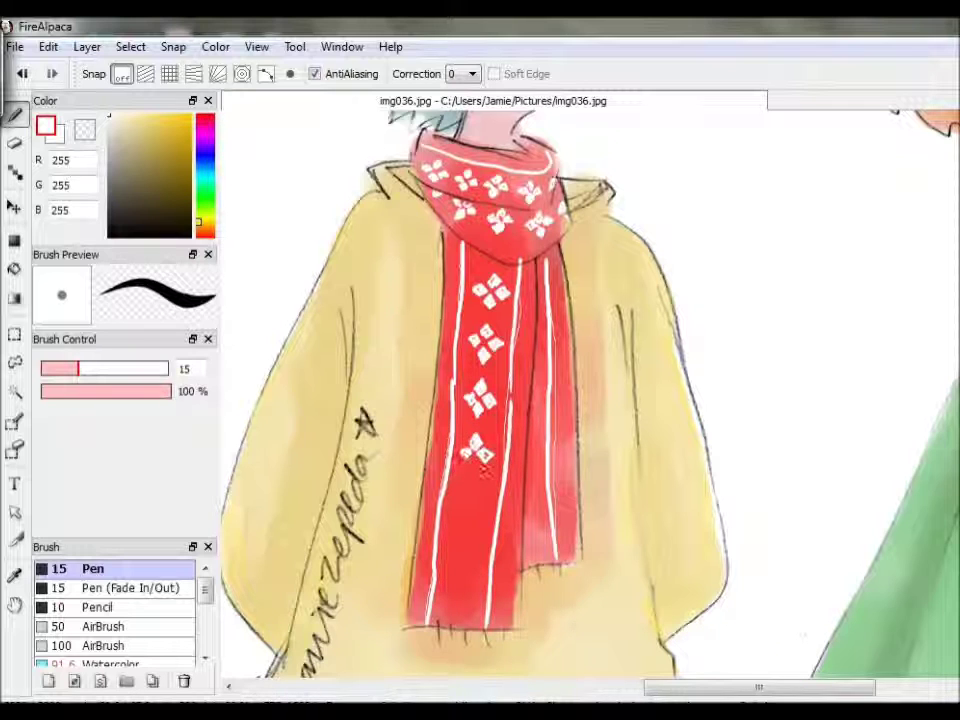
{"action": "left_click_drag", "start_coordinate": [472, 498], "coordinate": [468, 514]}
{"action": "left_click_drag", "start_coordinate": [461, 506], "coordinate": [479, 506]}
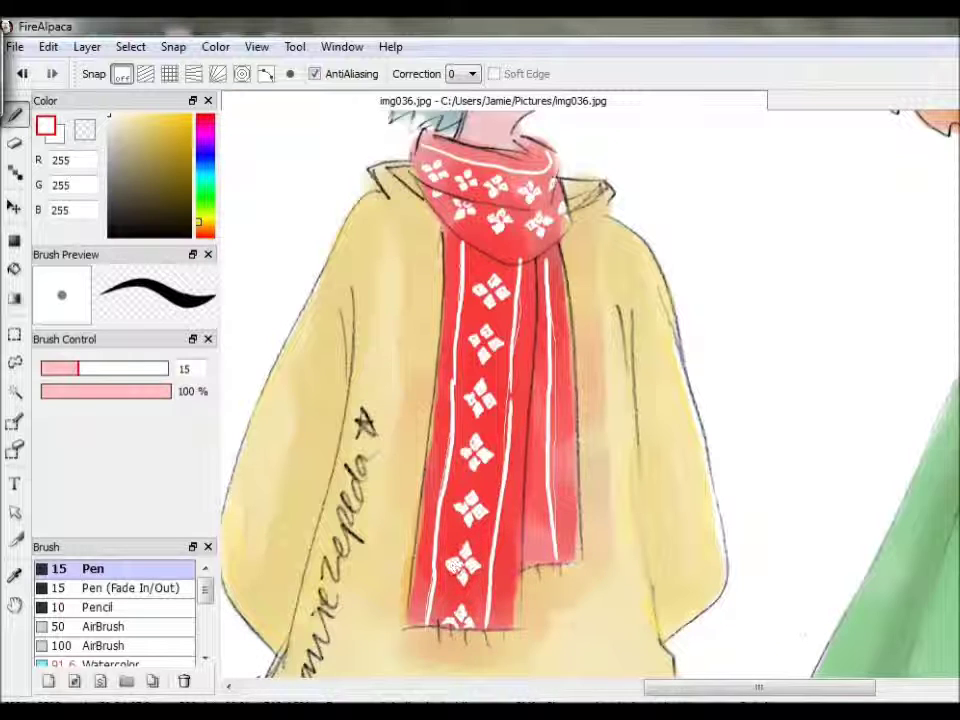
Step: Paint over the white flowers on the neck wrap in light red, RGB 254, 84, 84, with the AirBrush at size 50
{"action": "left_click", "coordinate": [204, 116]}
{"action": "scroll", "coordinate": [115, 610], "scroll_direction": "down", "scroll_amount": 1}
{"action": "left_click", "coordinate": [100, 649]}
{"action": "left_click", "coordinate": [106, 591]}
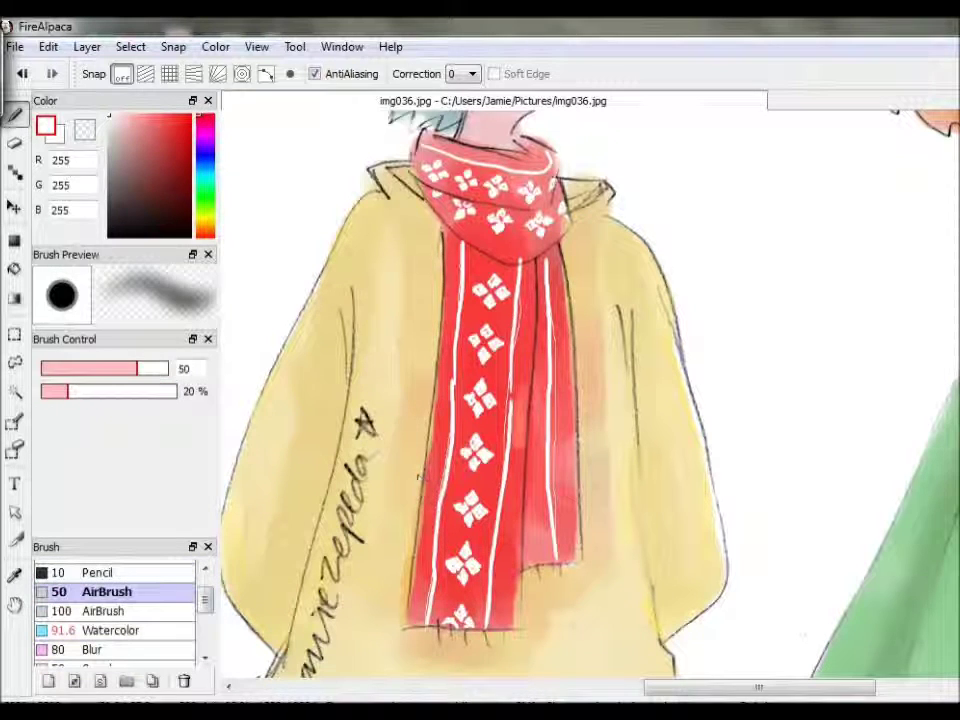
{"action": "left_click", "coordinate": [163, 116]}
{"action": "mouse_move", "coordinate": [548, 183]}
{"action": "left_mouse_down"}
{"action": "mouse_move", "coordinate": [435, 180]}
{"action": "mouse_move", "coordinate": [487, 188]}
{"action": "mouse_move", "coordinate": [470, 200]}
{"action": "mouse_move", "coordinate": [540, 215]}
{"action": "mouse_move", "coordinate": [470, 210]}
{"action": "mouse_move", "coordinate": [500, 215]}
{"action": "left_mouse_up"}
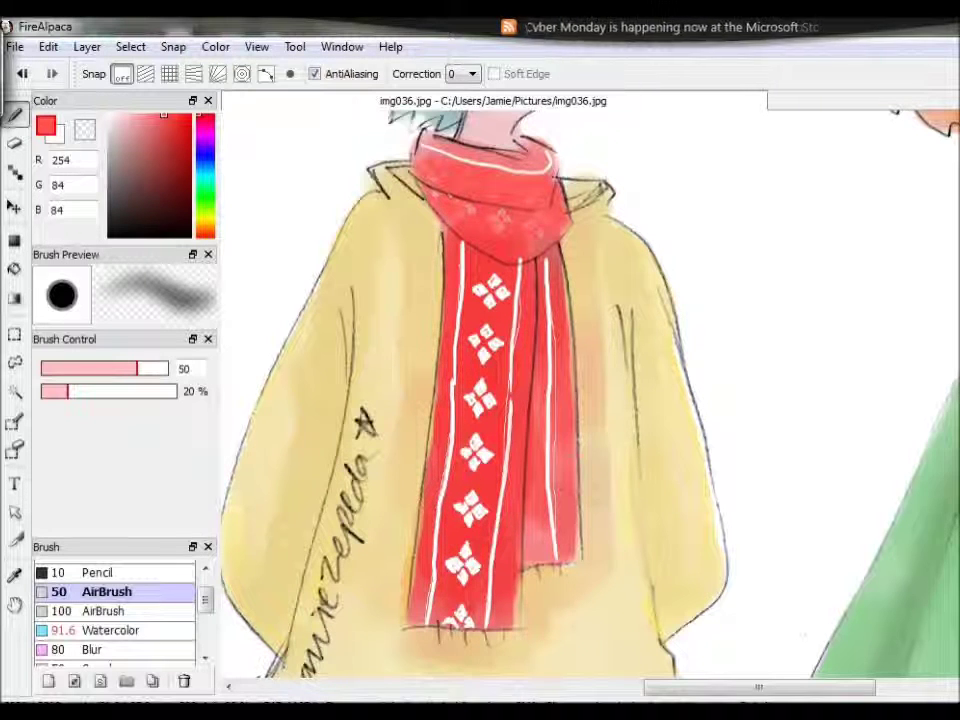
Step: Add three partial white flowers along the inner edge of the scarf's back hanging end with the Pen at size 15
{"action": "left_click", "coordinate": [109, 116]}
{"action": "scroll", "coordinate": [120, 600], "scroll_direction": "up", "scroll_amount": 2}
{"action": "left_click", "coordinate": [110, 568]}
{"action": "left_click_drag", "start_coordinate": [531, 515], "coordinate": [528, 536]}
{"action": "left_click_drag", "start_coordinate": [527, 480], "coordinate": [528, 495]}
{"action": "left_click_drag", "start_coordinate": [530, 438], "coordinate": [529, 451]}
Step: Draw new white four-petalled flowers on the neck wrap, three on the upper fold and the others spread over the lower fold
{"action": "mouse_move", "coordinate": [436, 172]}
{"action": "left_mouse_down"}
{"action": "mouse_move", "coordinate": [446, 186]}
{"action": "mouse_move", "coordinate": [476, 185]}
{"action": "mouse_move", "coordinate": [478, 195]}
{"action": "mouse_move", "coordinate": [462, 196]}
{"action": "mouse_move", "coordinate": [468, 191]}
{"action": "left_mouse_up"}
{"action": "mouse_move", "coordinate": [536, 184]}
{"action": "left_mouse_down"}
{"action": "mouse_move", "coordinate": [542, 199]}
{"action": "mouse_move", "coordinate": [549, 191]}
{"action": "mouse_move", "coordinate": [508, 232]}
{"action": "left_mouse_up"}
{"action": "mouse_move", "coordinate": [499, 225]}
{"action": "left_mouse_down"}
{"action": "mouse_move", "coordinate": [515, 224]}
{"action": "mouse_move", "coordinate": [507, 241]}
{"action": "mouse_move", "coordinate": [516, 231]}
{"action": "left_mouse_up"}
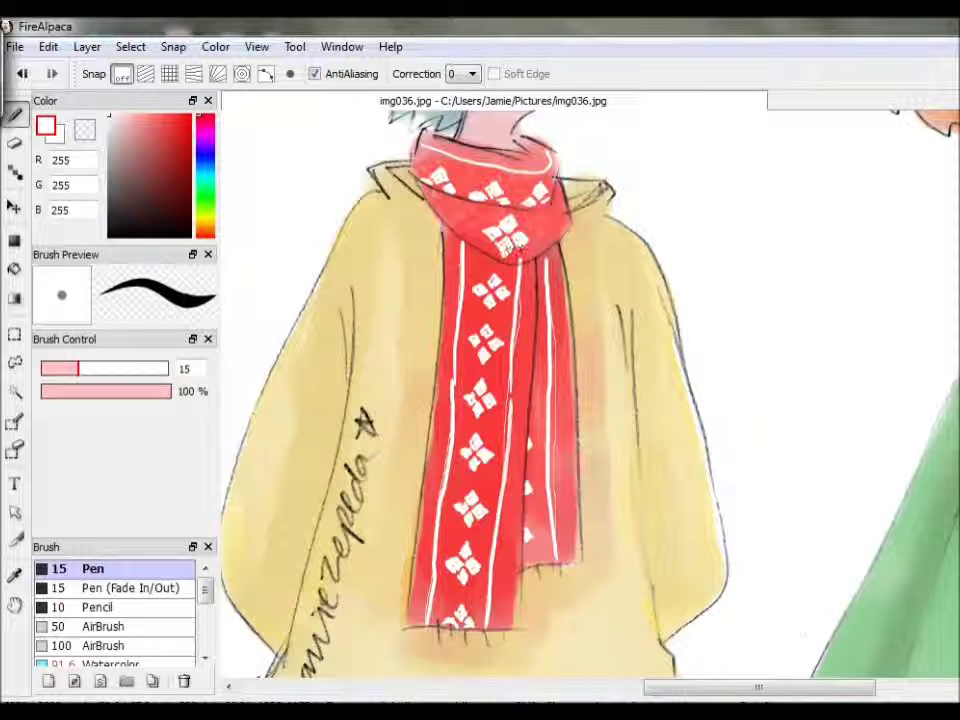
{"action": "mouse_move", "coordinate": [548, 209]}
{"action": "left_mouse_down"}
{"action": "mouse_move", "coordinate": [550, 227]}
{"action": "mouse_move", "coordinate": [557, 218]}
{"action": "left_mouse_up"}
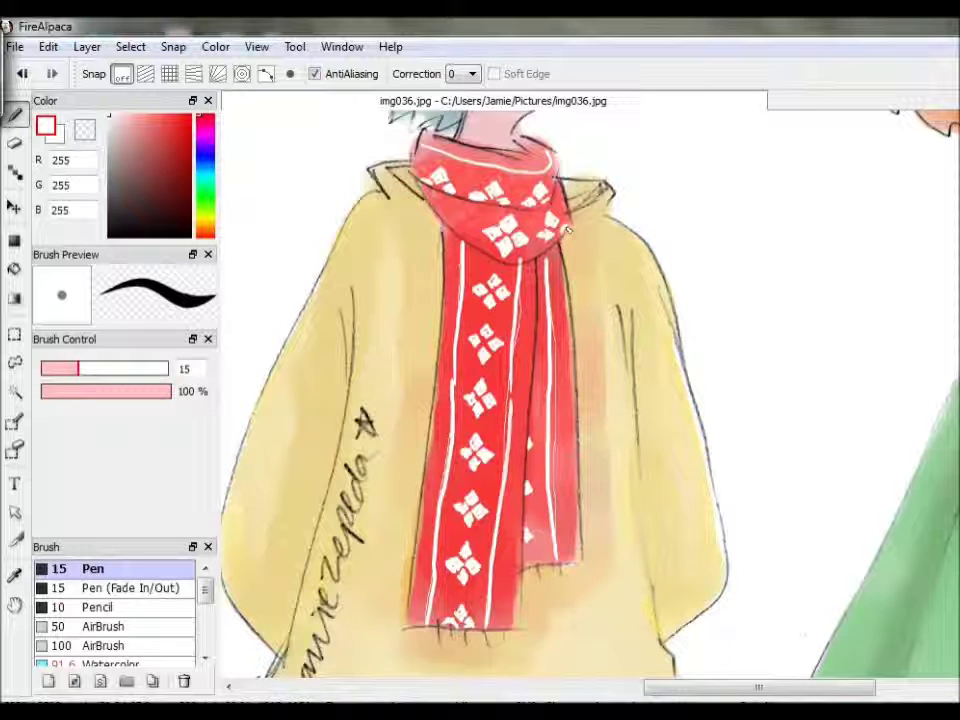
{"action": "mouse_move", "coordinate": [442, 192]}
{"action": "left_mouse_down"}
{"action": "mouse_move", "coordinate": [443, 210]}
{"action": "mouse_move", "coordinate": [451, 201]}
{"action": "left_mouse_up"}
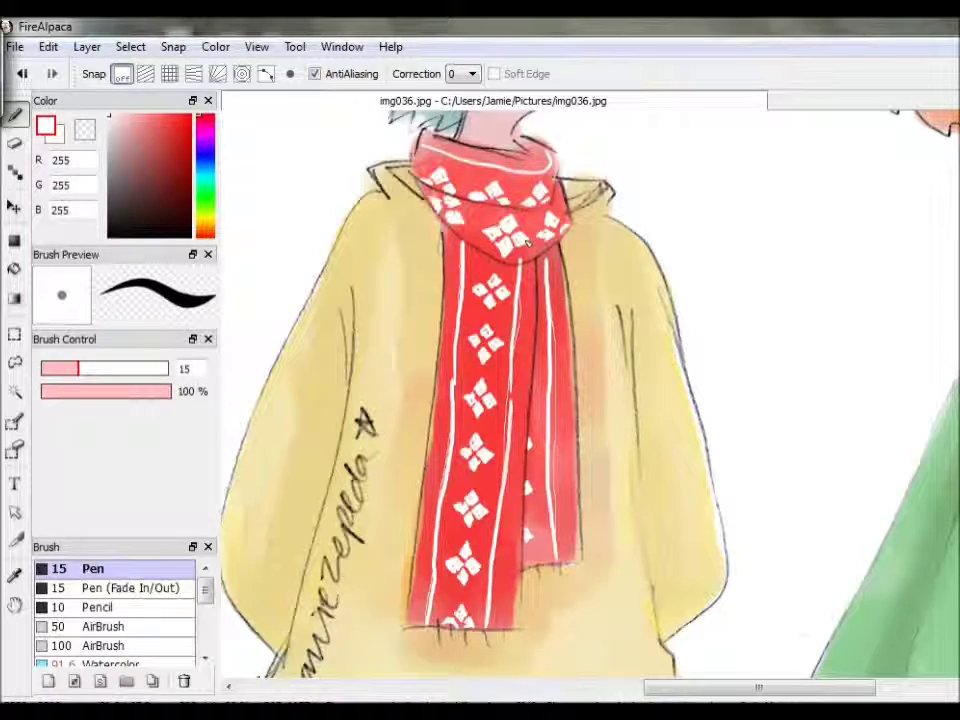
Step: Shade the tops of both dark legs beneath the green sweater in dark grey with the AirBrush at size 50
{"action": "scroll", "coordinate": [490, 400], "scroll_direction": "up", "scroll_amount": 5}
{"action": "left_click", "coordinate": [257, 46]}
{"action": "left_click", "coordinate": [272, 89]}
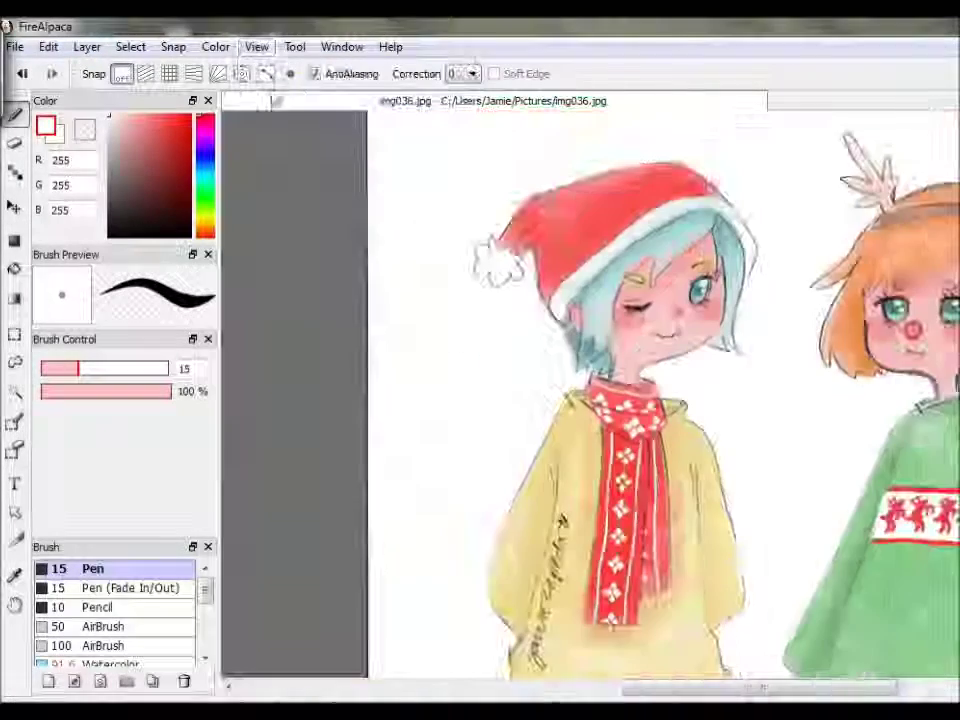
{"action": "scroll", "coordinate": [590, 400], "scroll_direction": "right", "scroll_amount": 3}
{"action": "scroll", "coordinate": [590, 400], "scroll_direction": "down", "scroll_amount": 8}
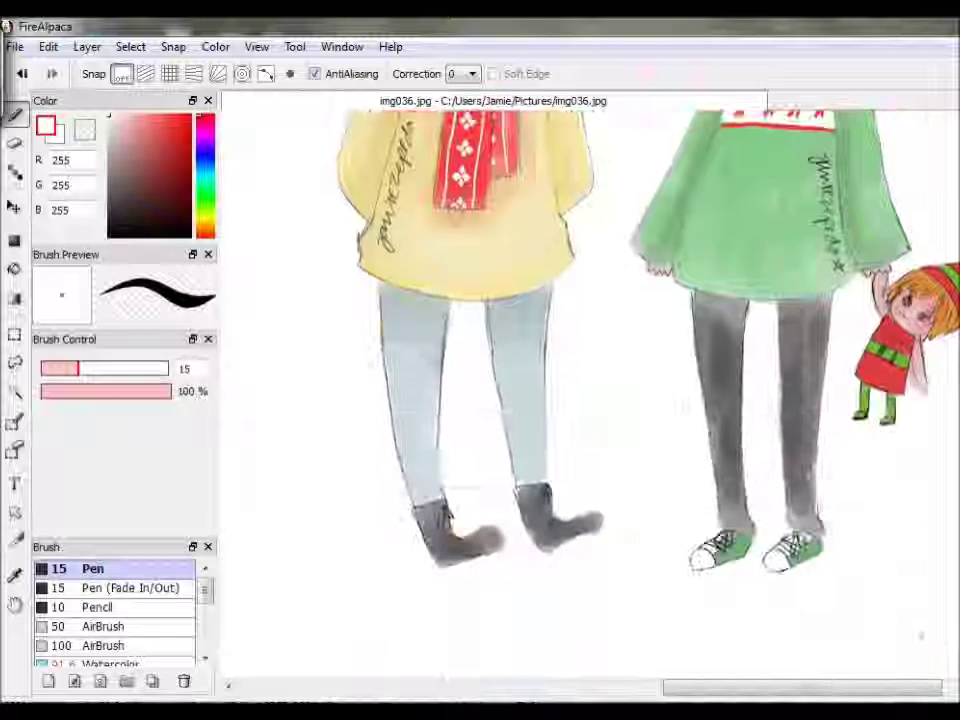
{"action": "scroll", "coordinate": [208, 620], "scroll_direction": "down", "scroll_amount": 3}
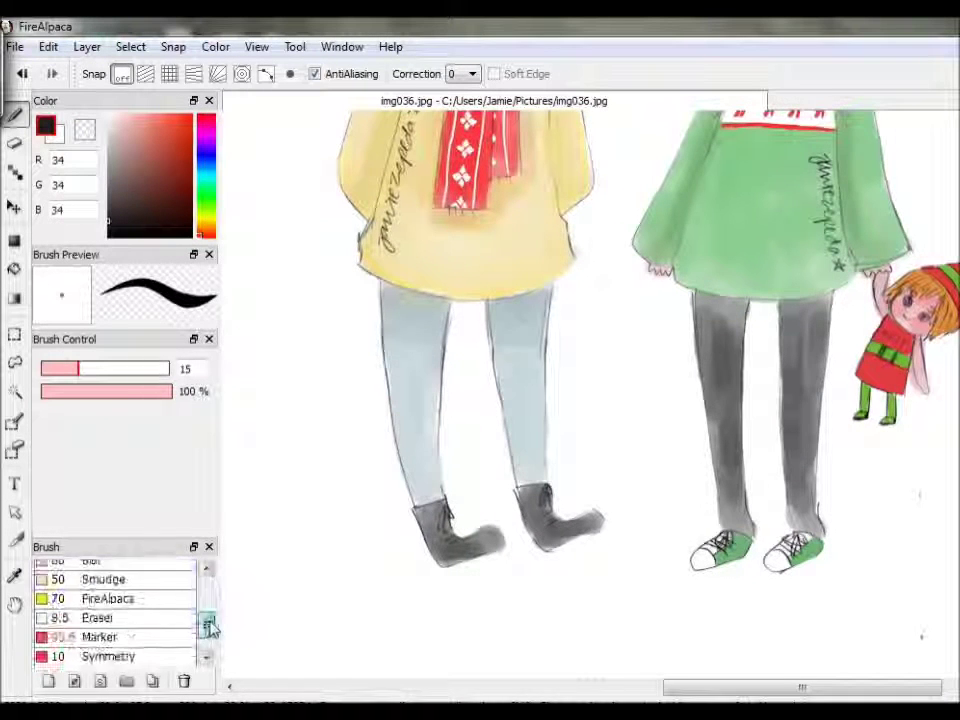
{"action": "scroll", "coordinate": [208, 620], "scroll_direction": "up", "scroll_amount": 2}
{"action": "left_click", "coordinate": [106, 585]}
{"action": "left_click", "coordinate": [714, 306], "text": "alt"}
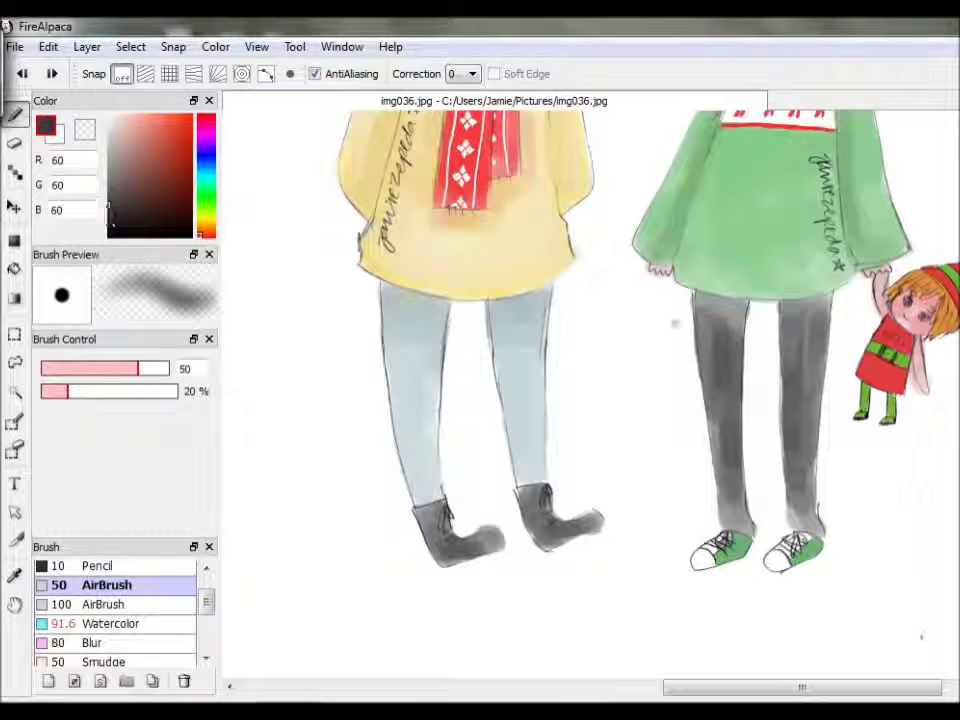
{"action": "mouse_move", "coordinate": [721, 318]}
{"action": "left_mouse_down"}
{"action": "mouse_move", "coordinate": [730, 380]}
{"action": "mouse_move", "coordinate": [800, 400]}
{"action": "mouse_move", "coordinate": [810, 330]}
{"action": "mouse_move", "coordinate": [829, 300]}
{"action": "left_mouse_up"}
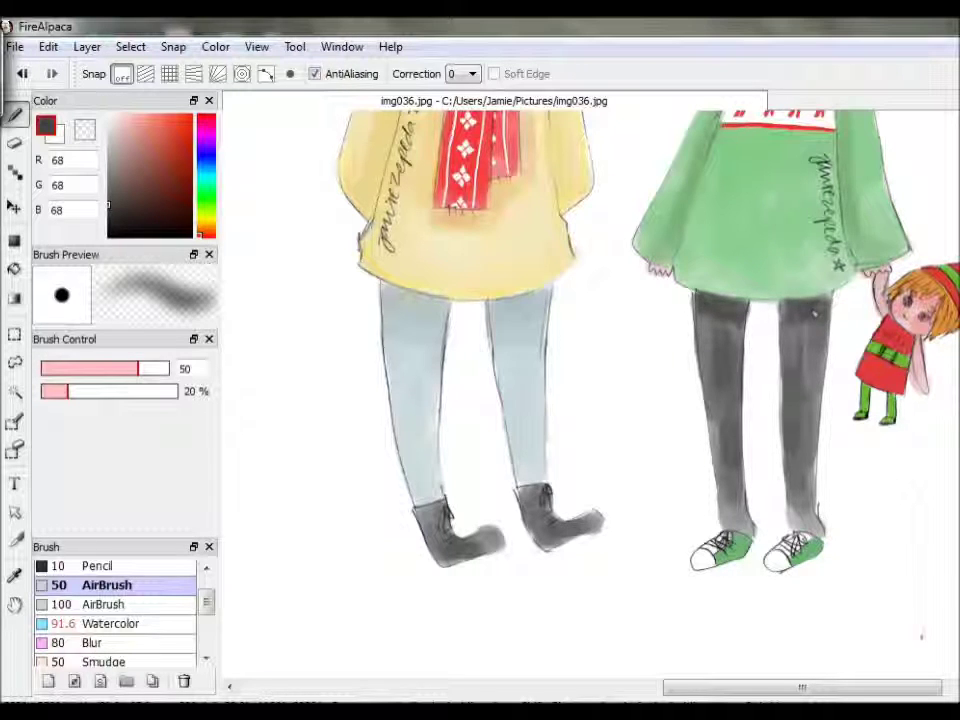
Step: Set the AirBrush colour to a lighter grey, RGB 84, 84, 84, for the dark legs
{"action": "left_click", "coordinate": [108, 215]}
{"action": "left_click", "coordinate": [108, 188]}
{"action": "left_click", "coordinate": [792, 323], "text": "alt"}
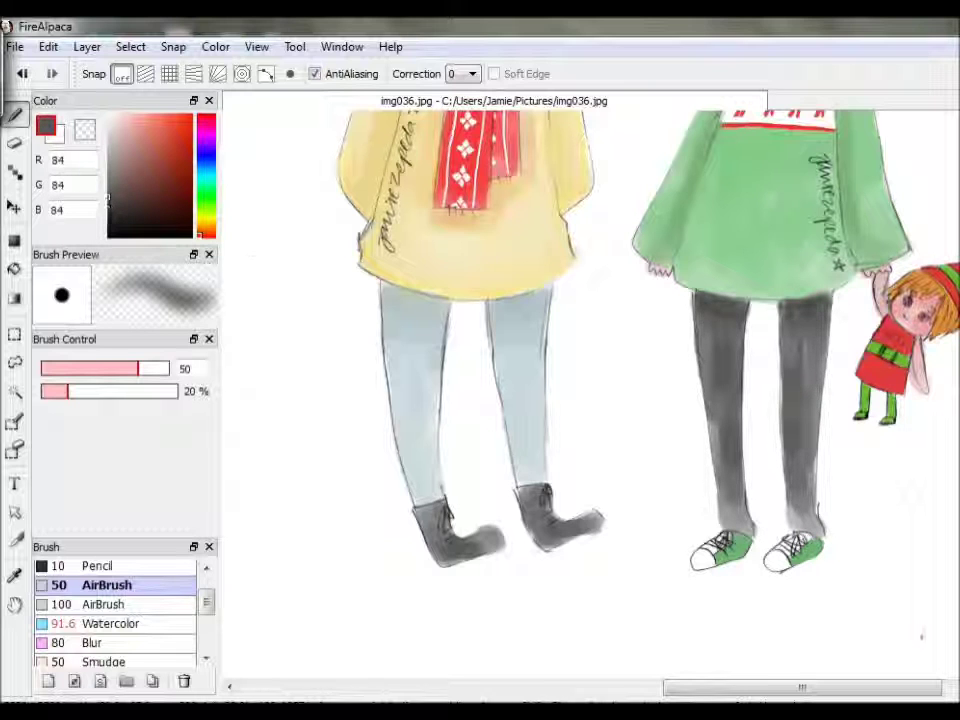